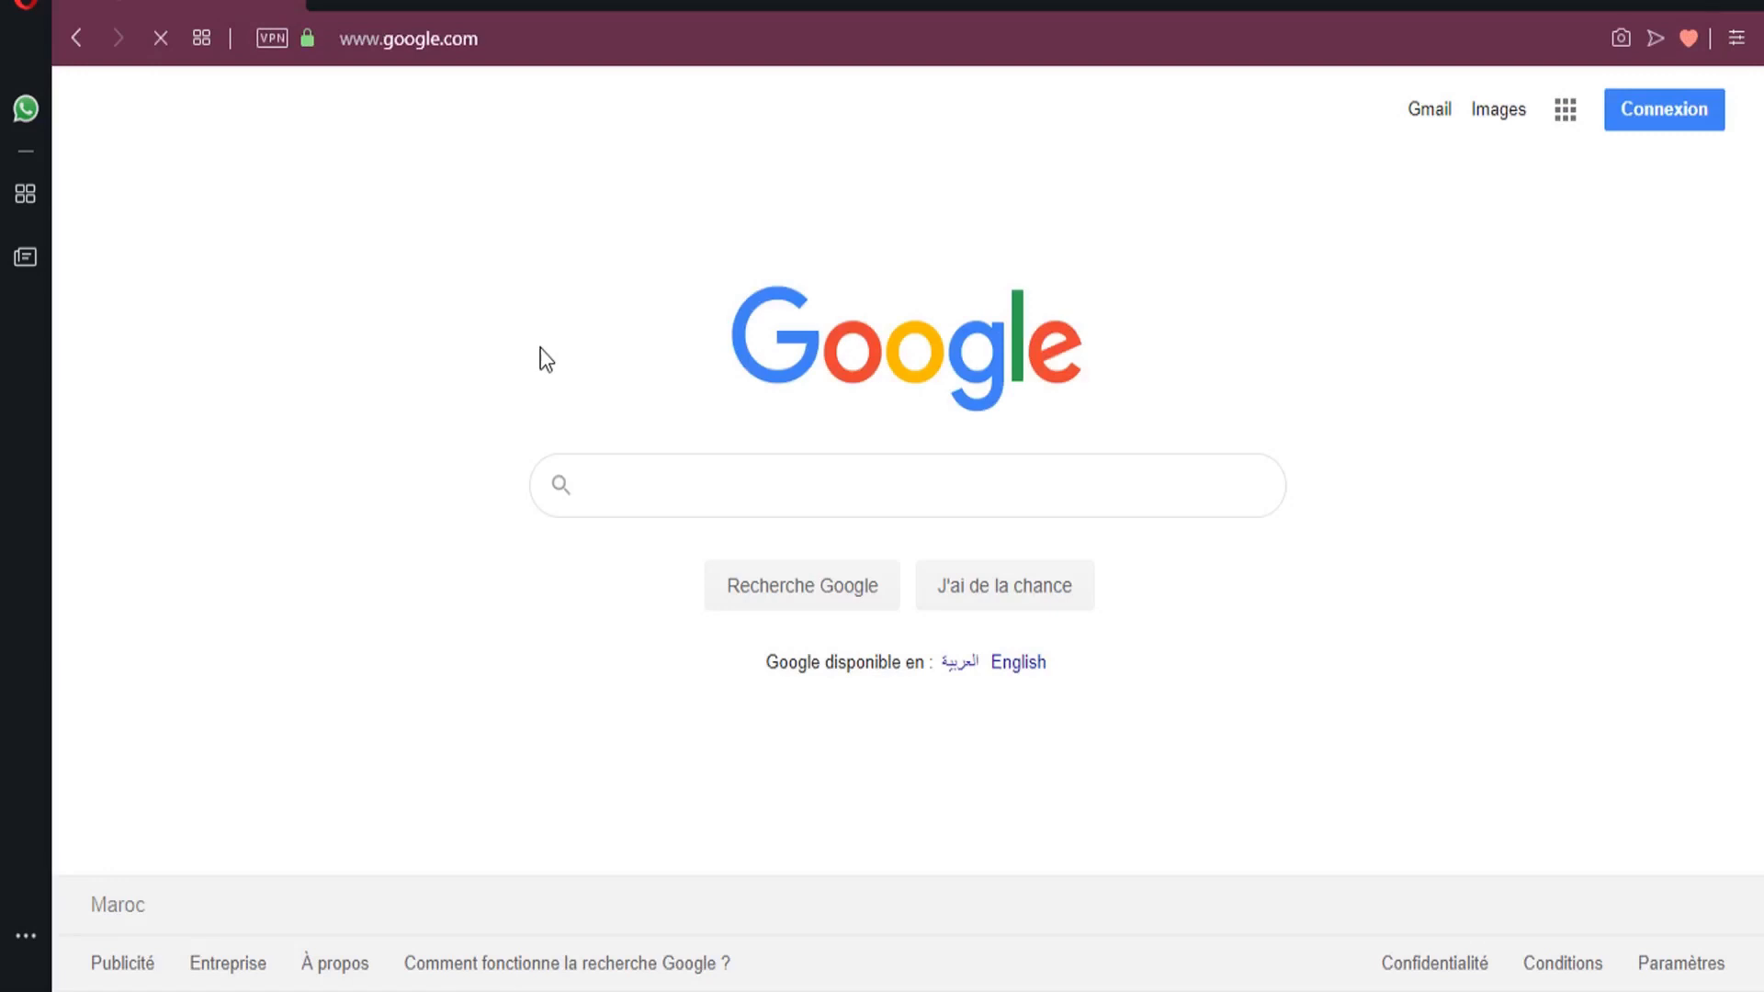
Search Google for 'fspy' and open the official fspy.io website
{"action": "type", "text": "fspy"}
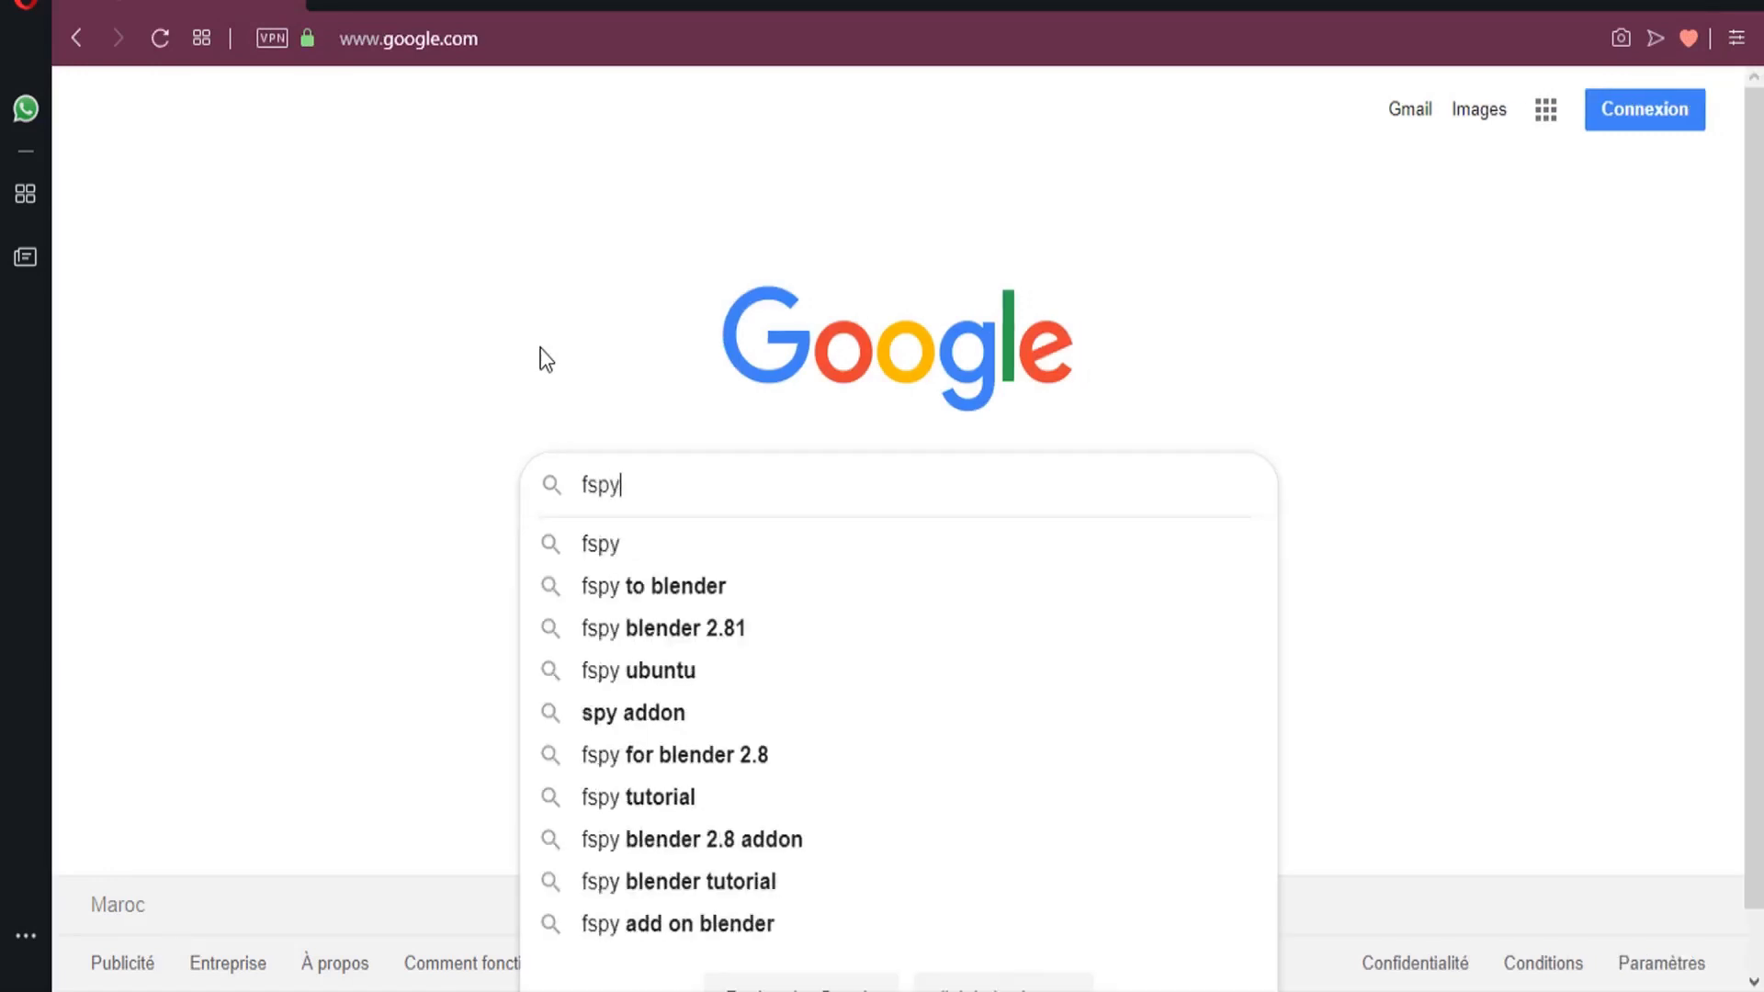
{"action": "key", "text": "Return"}
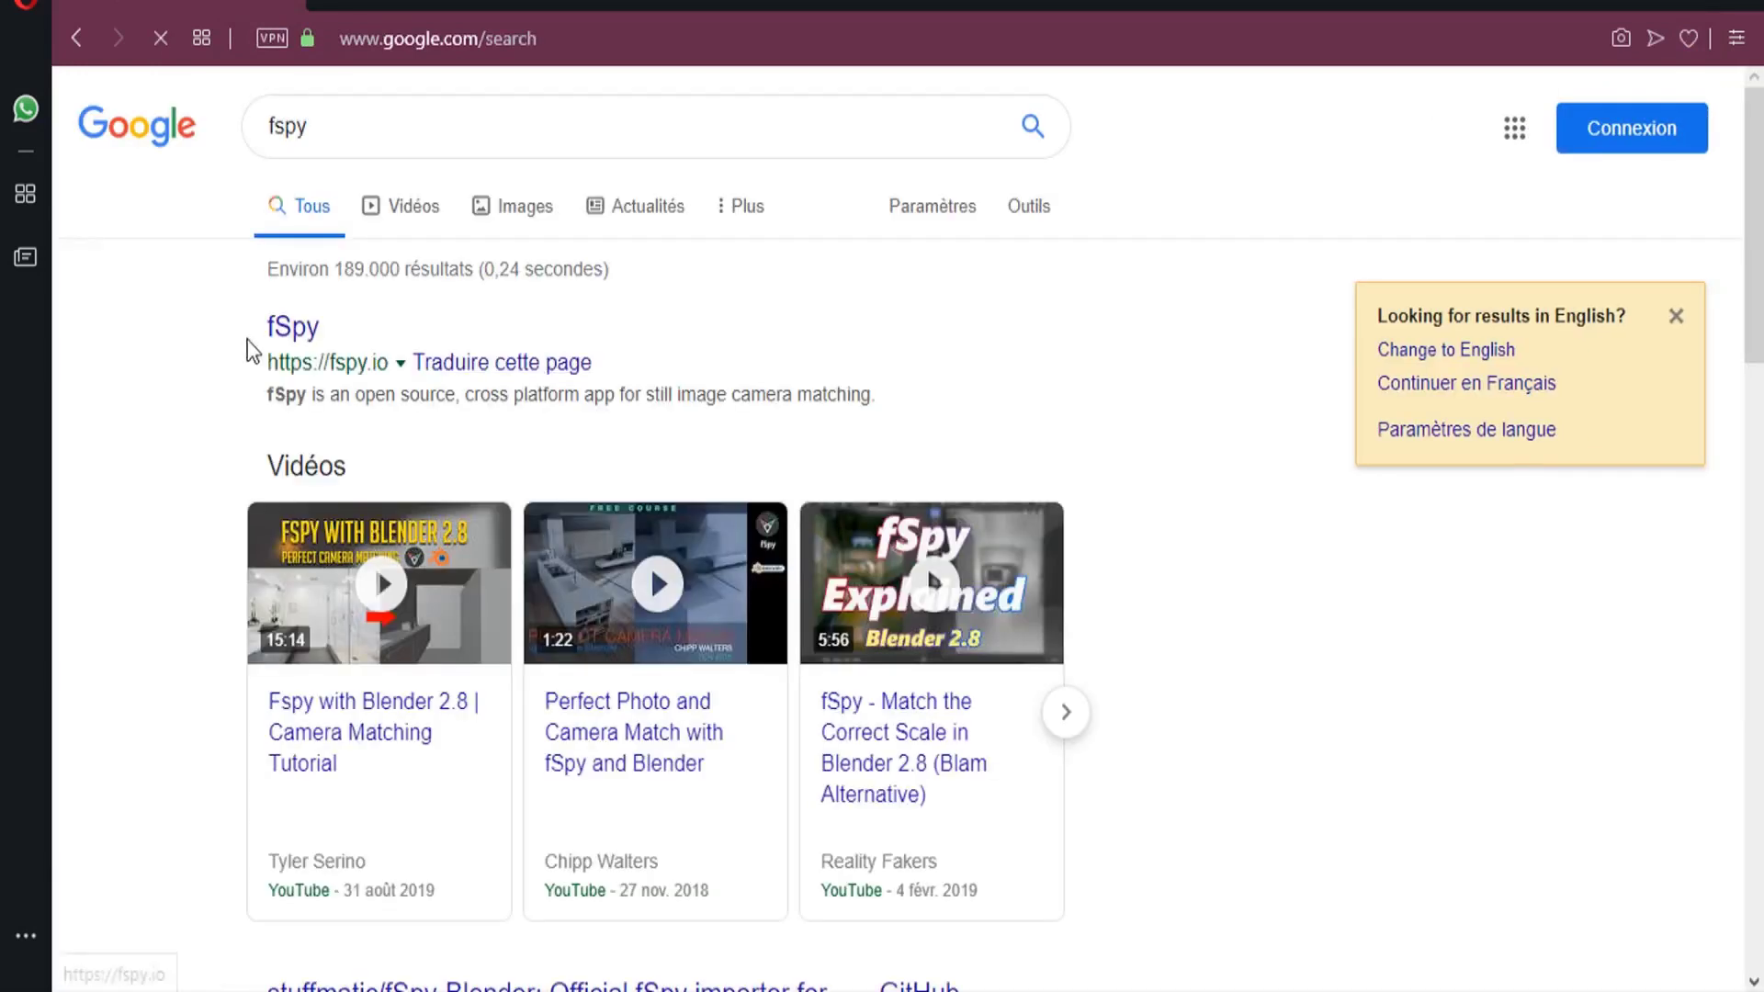
{"action": "left_click", "coordinate": [291, 331]}
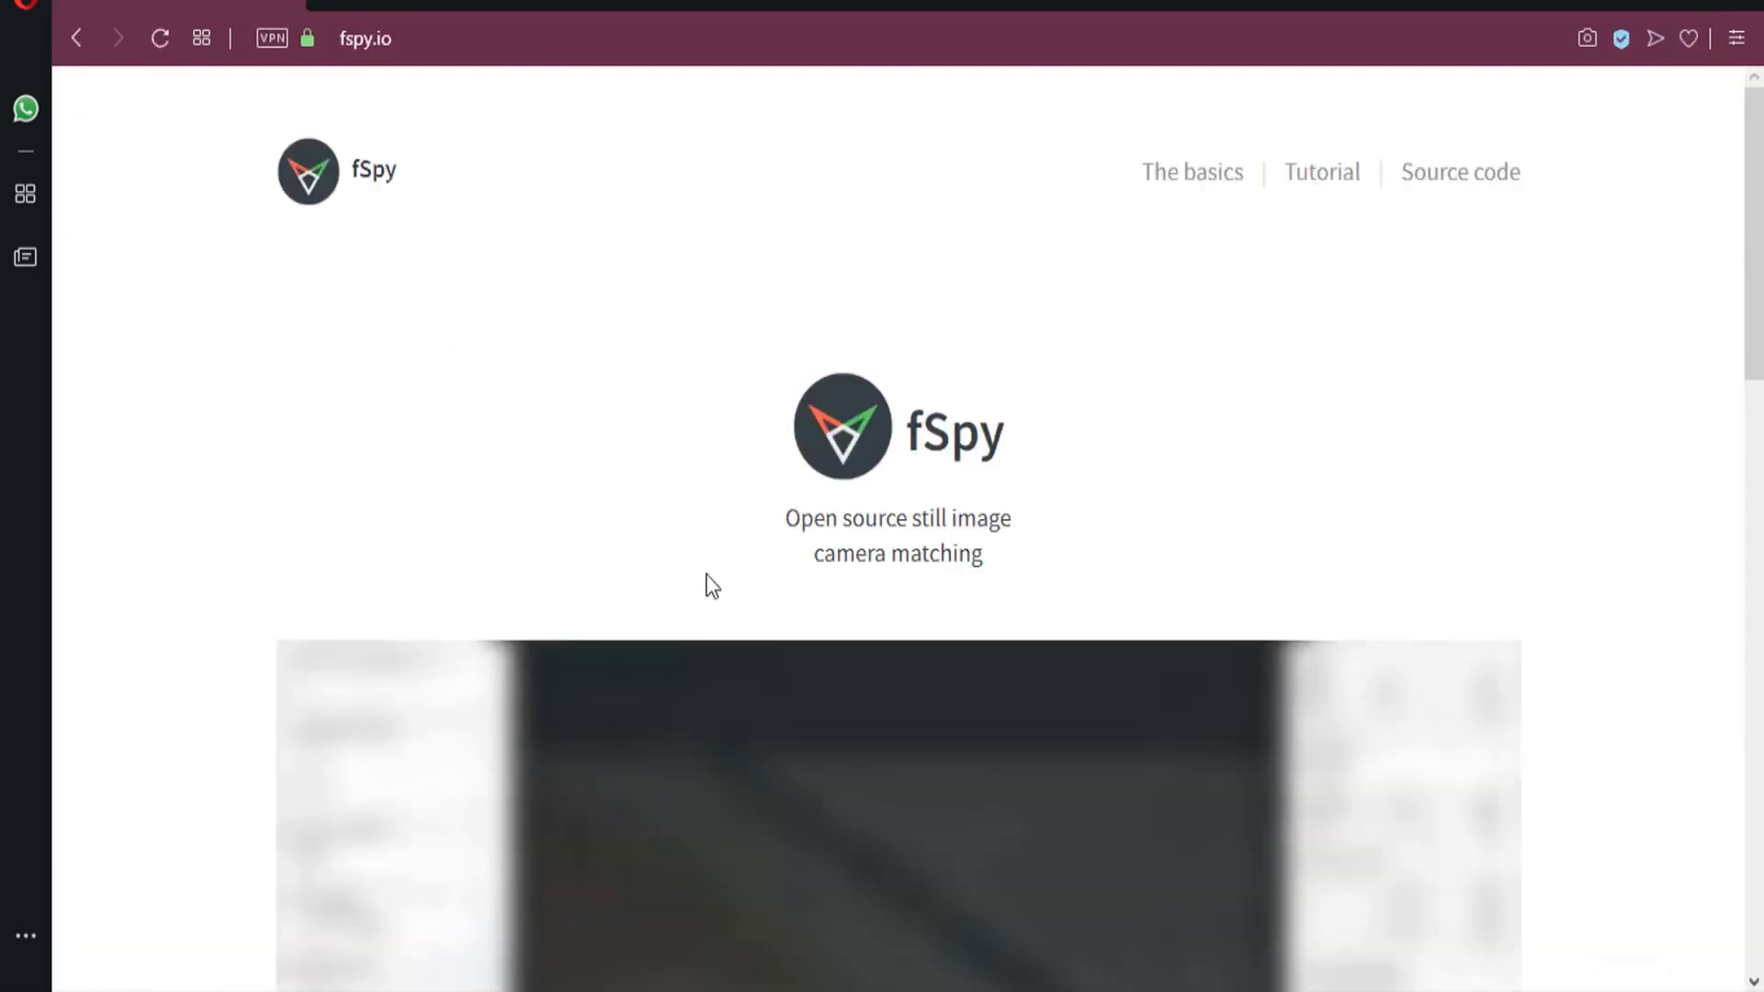
{"action": "scroll", "coordinate": [722, 588], "scroll_direction": "down", "scroll_amount": 6}
{"action": "scroll", "coordinate": [723, 592], "scroll_direction": "down", "scroll_amount": 4}
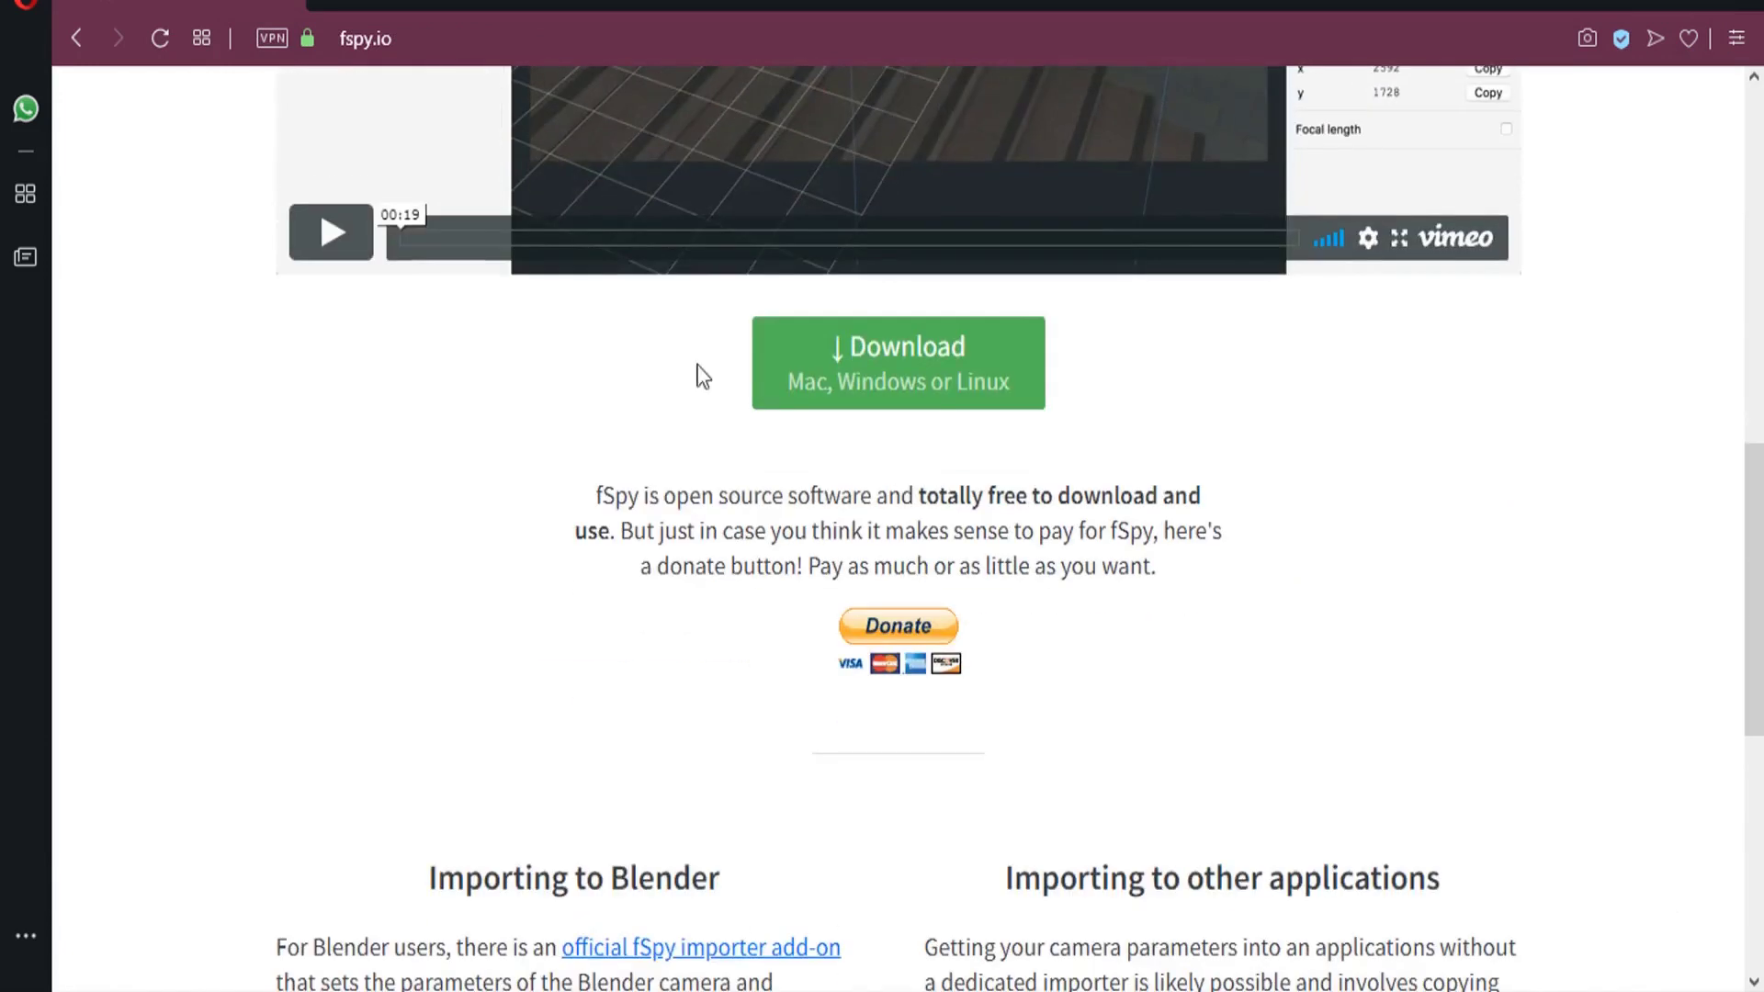
Download fSpy-1.0.3-win.zip from the Assets list on the fSpy GitHub releases page
{"action": "left_click", "coordinate": [891, 389]}
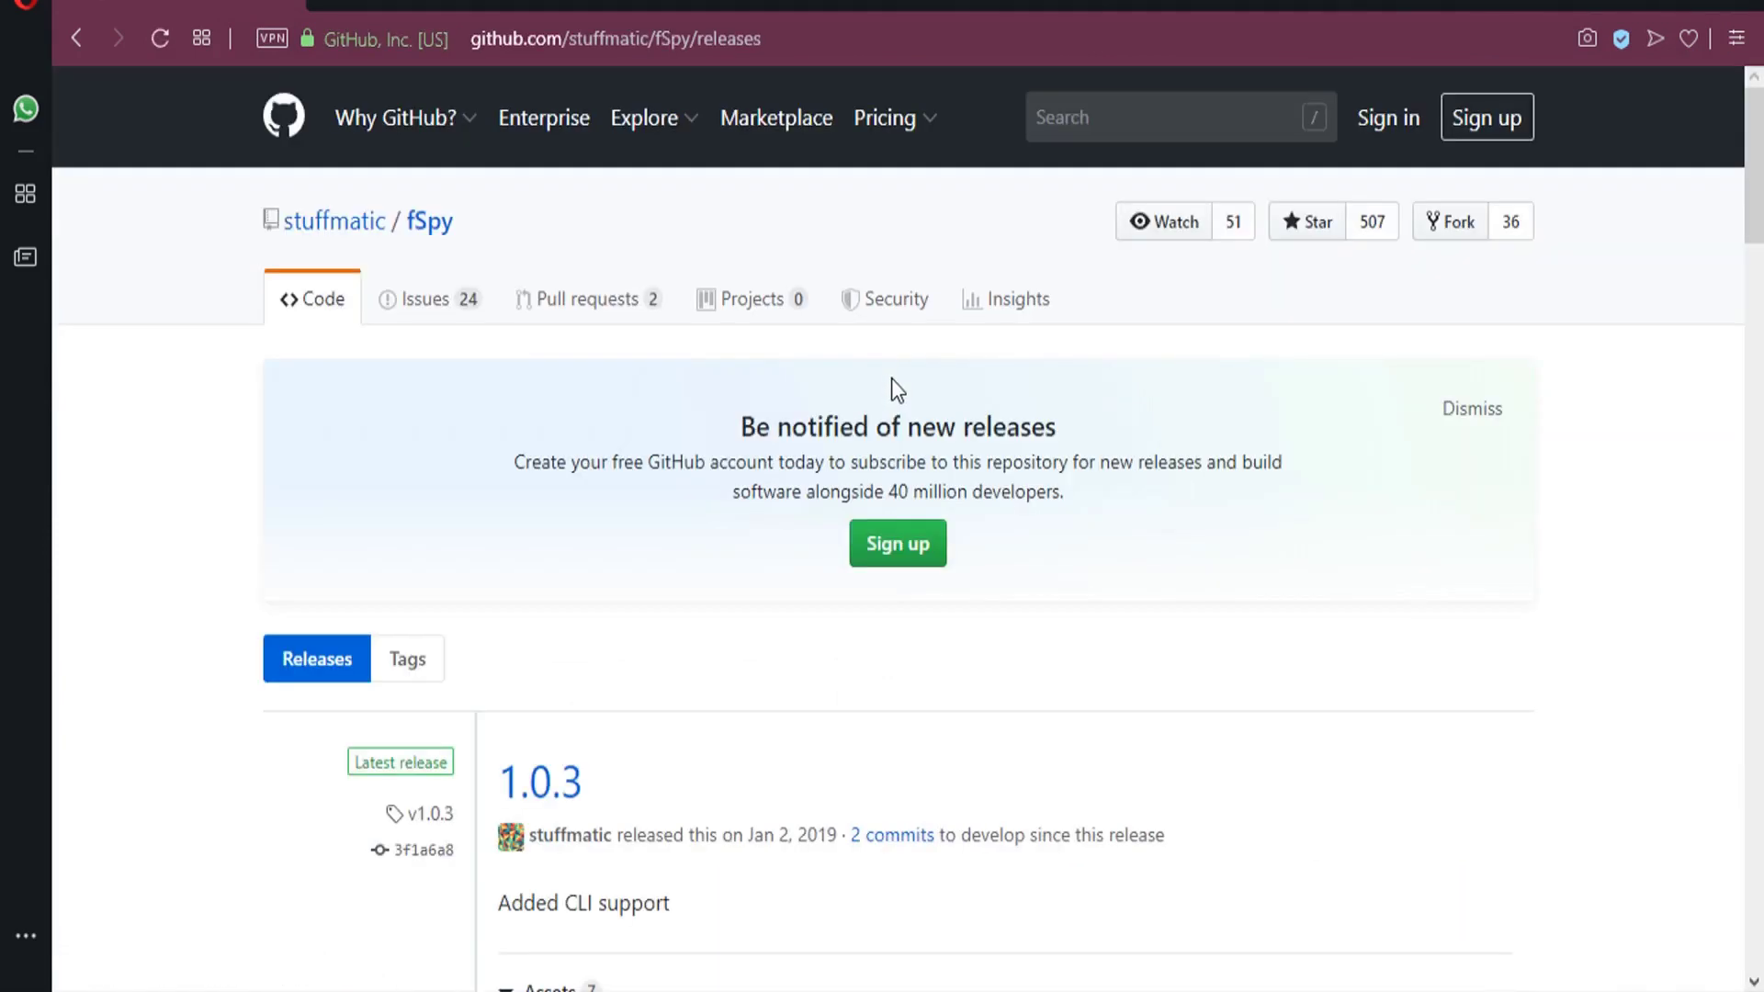
{"action": "scroll", "coordinate": [672, 609], "scroll_direction": "down", "scroll_amount": 4}
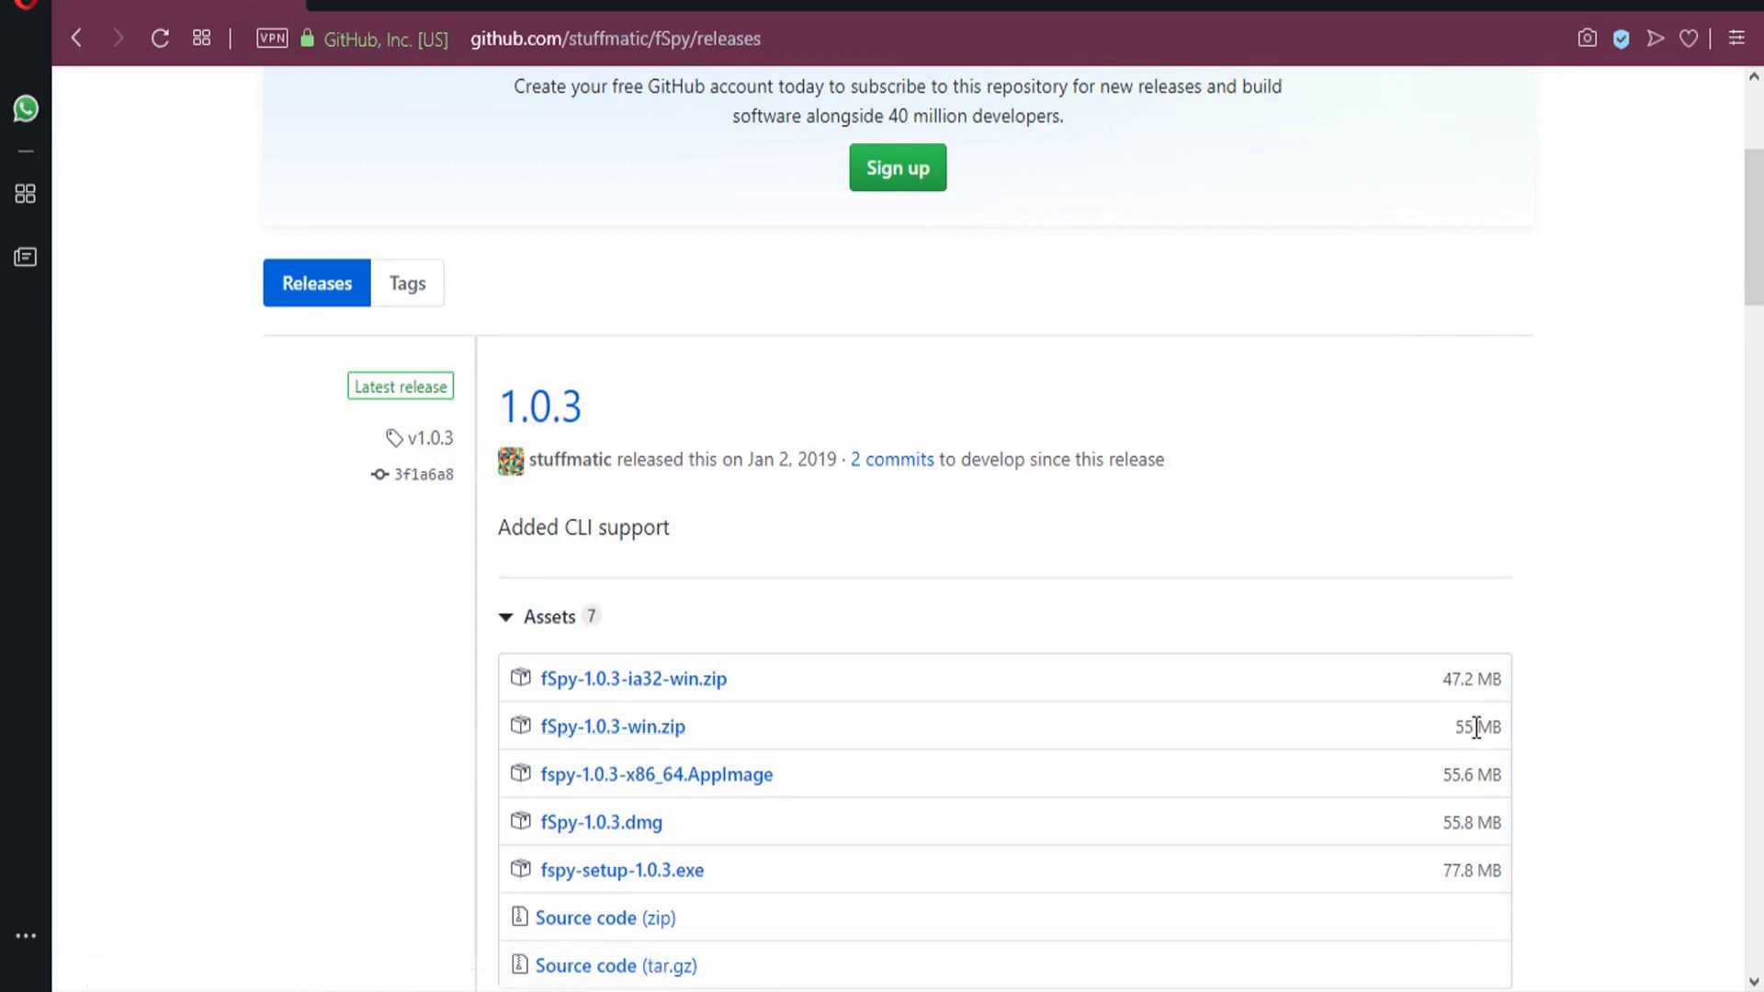
{"action": "left_click", "coordinate": [638, 732]}
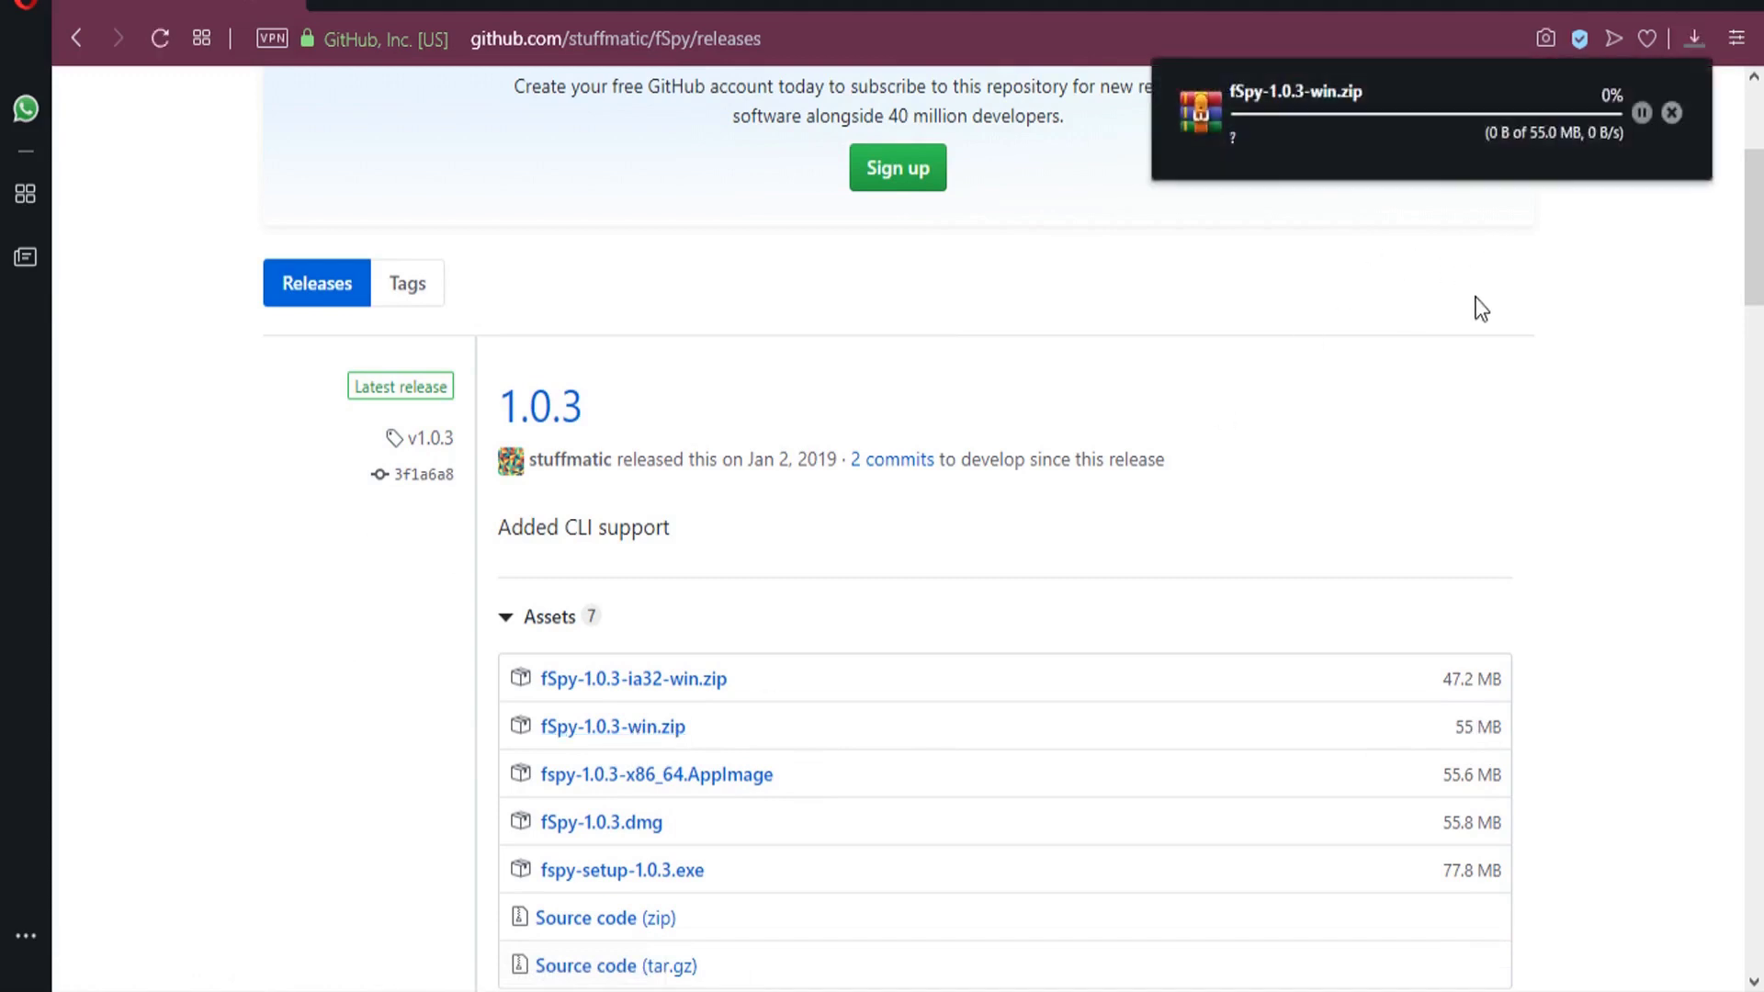
Back on fspy.io, open the importer add-on's releases page and download fSpy-Blender-1.0.3.zip
{"action": "key", "text": "alt+Left"}
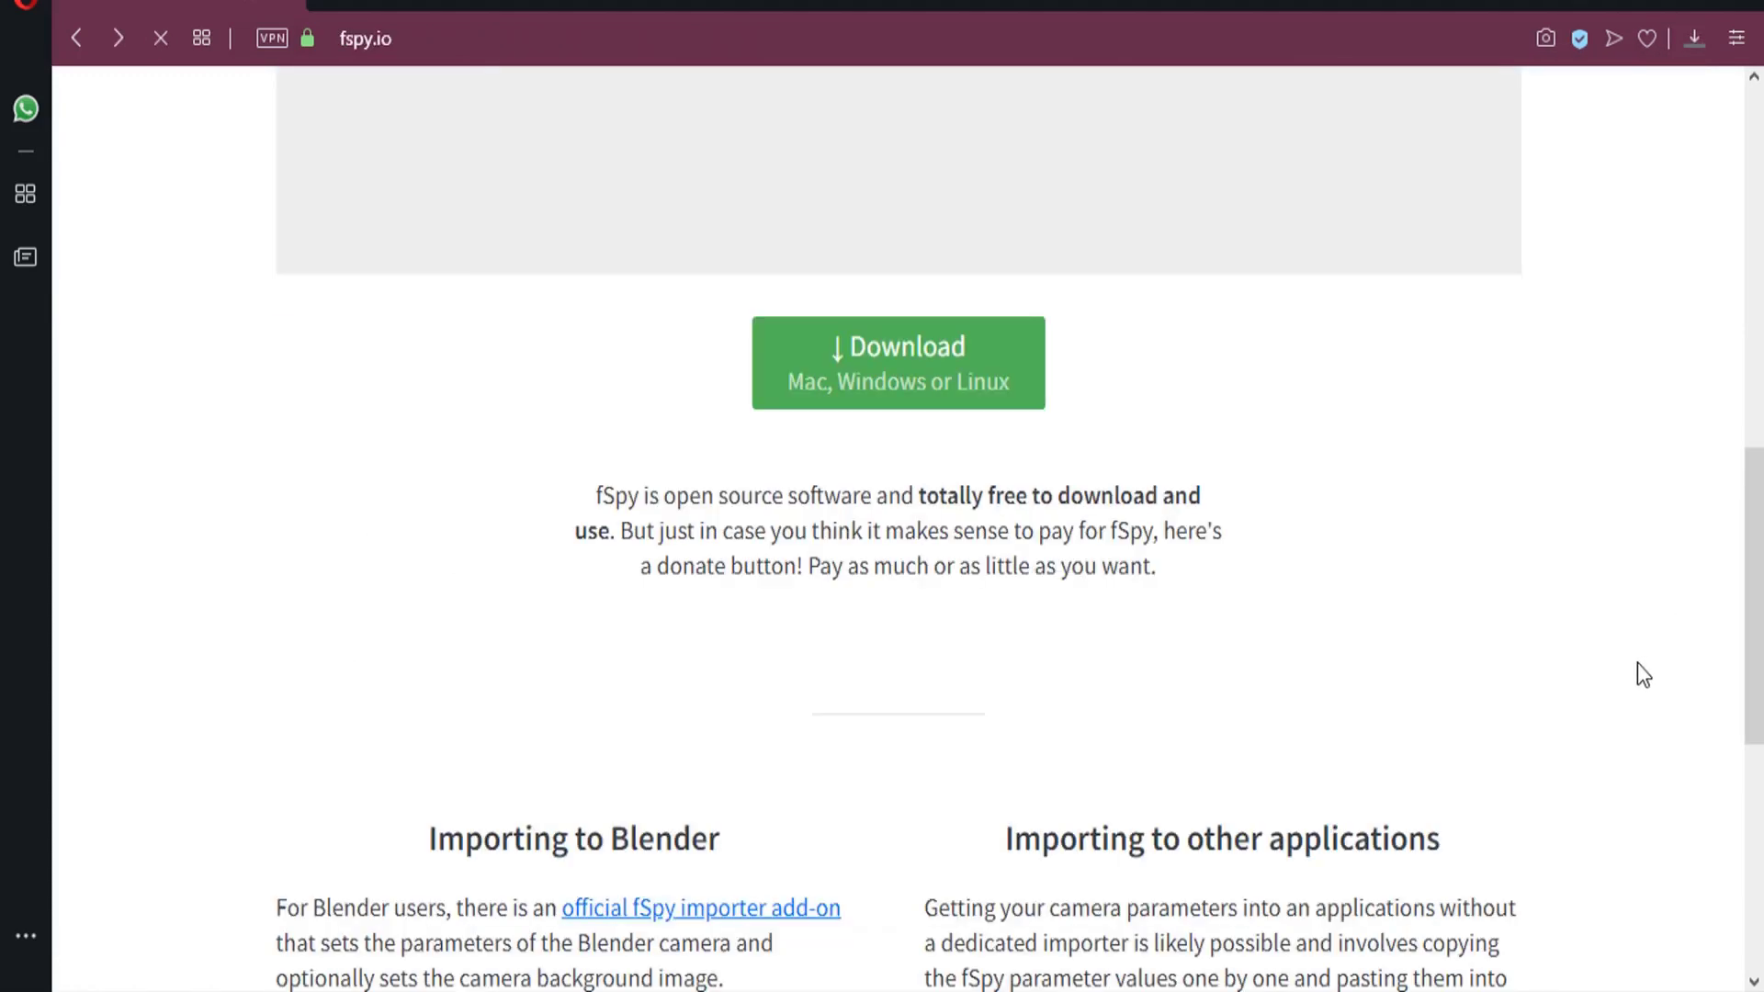
{"action": "scroll", "coordinate": [1188, 634], "scroll_direction": "down", "scroll_amount": 3}
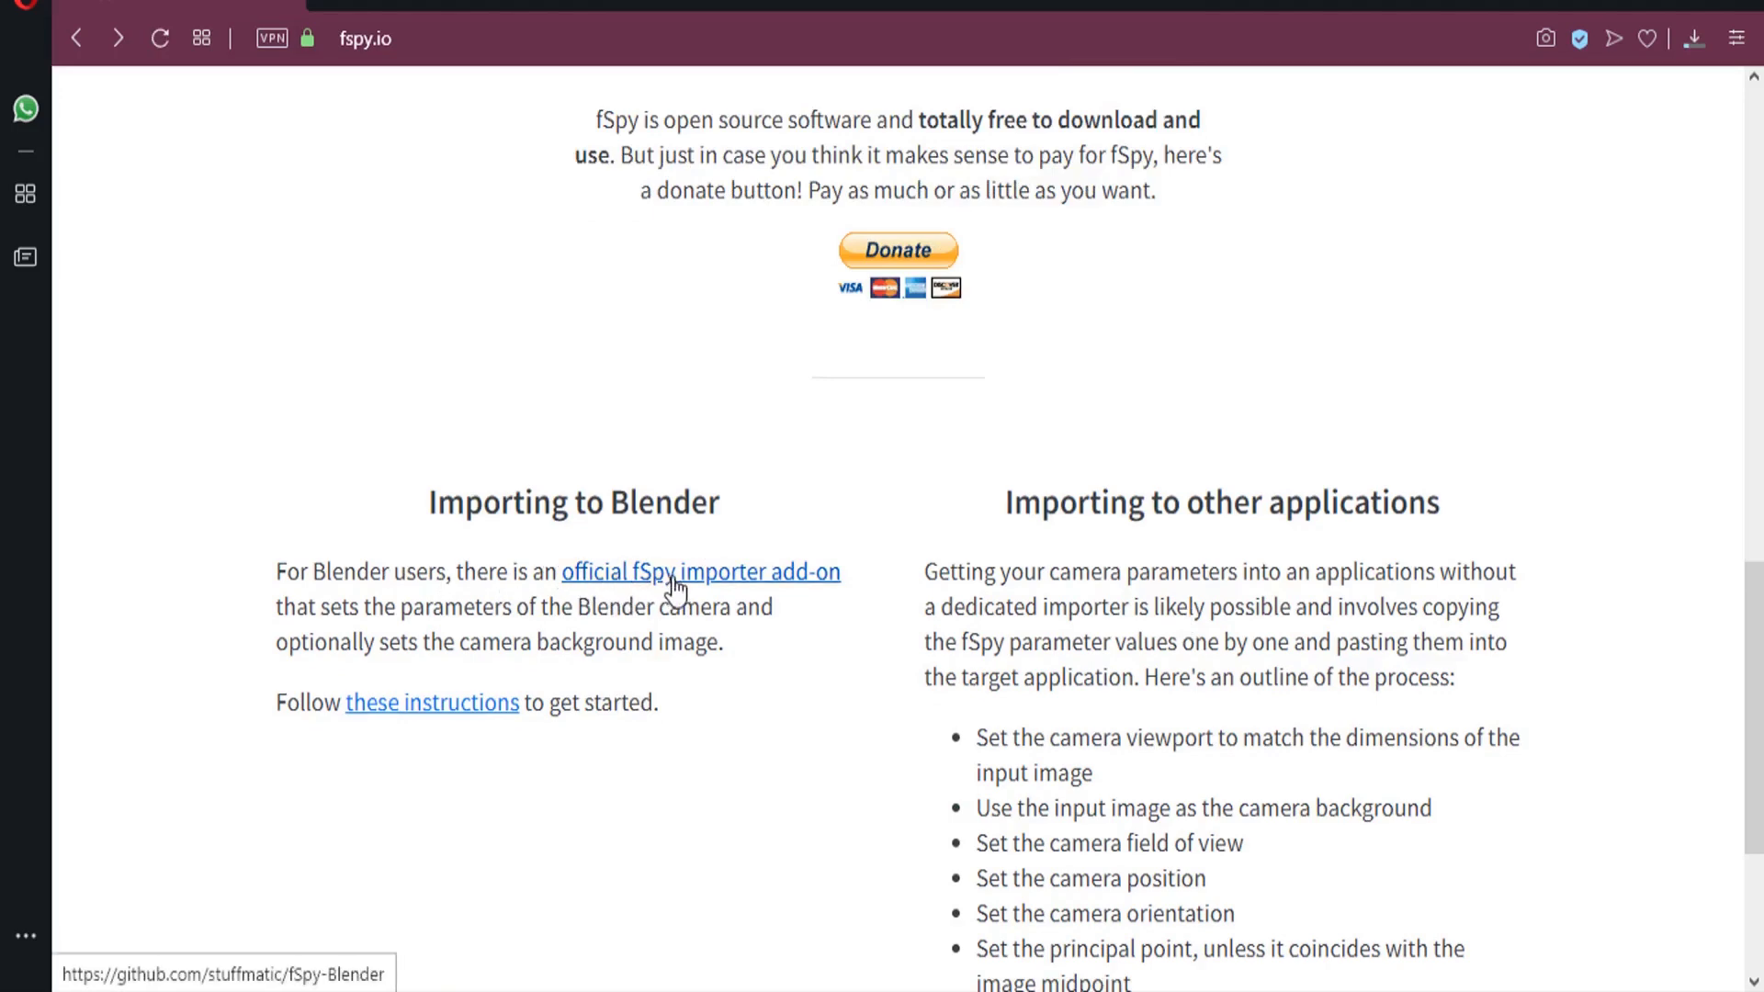
{"action": "left_click", "coordinate": [802, 584]}
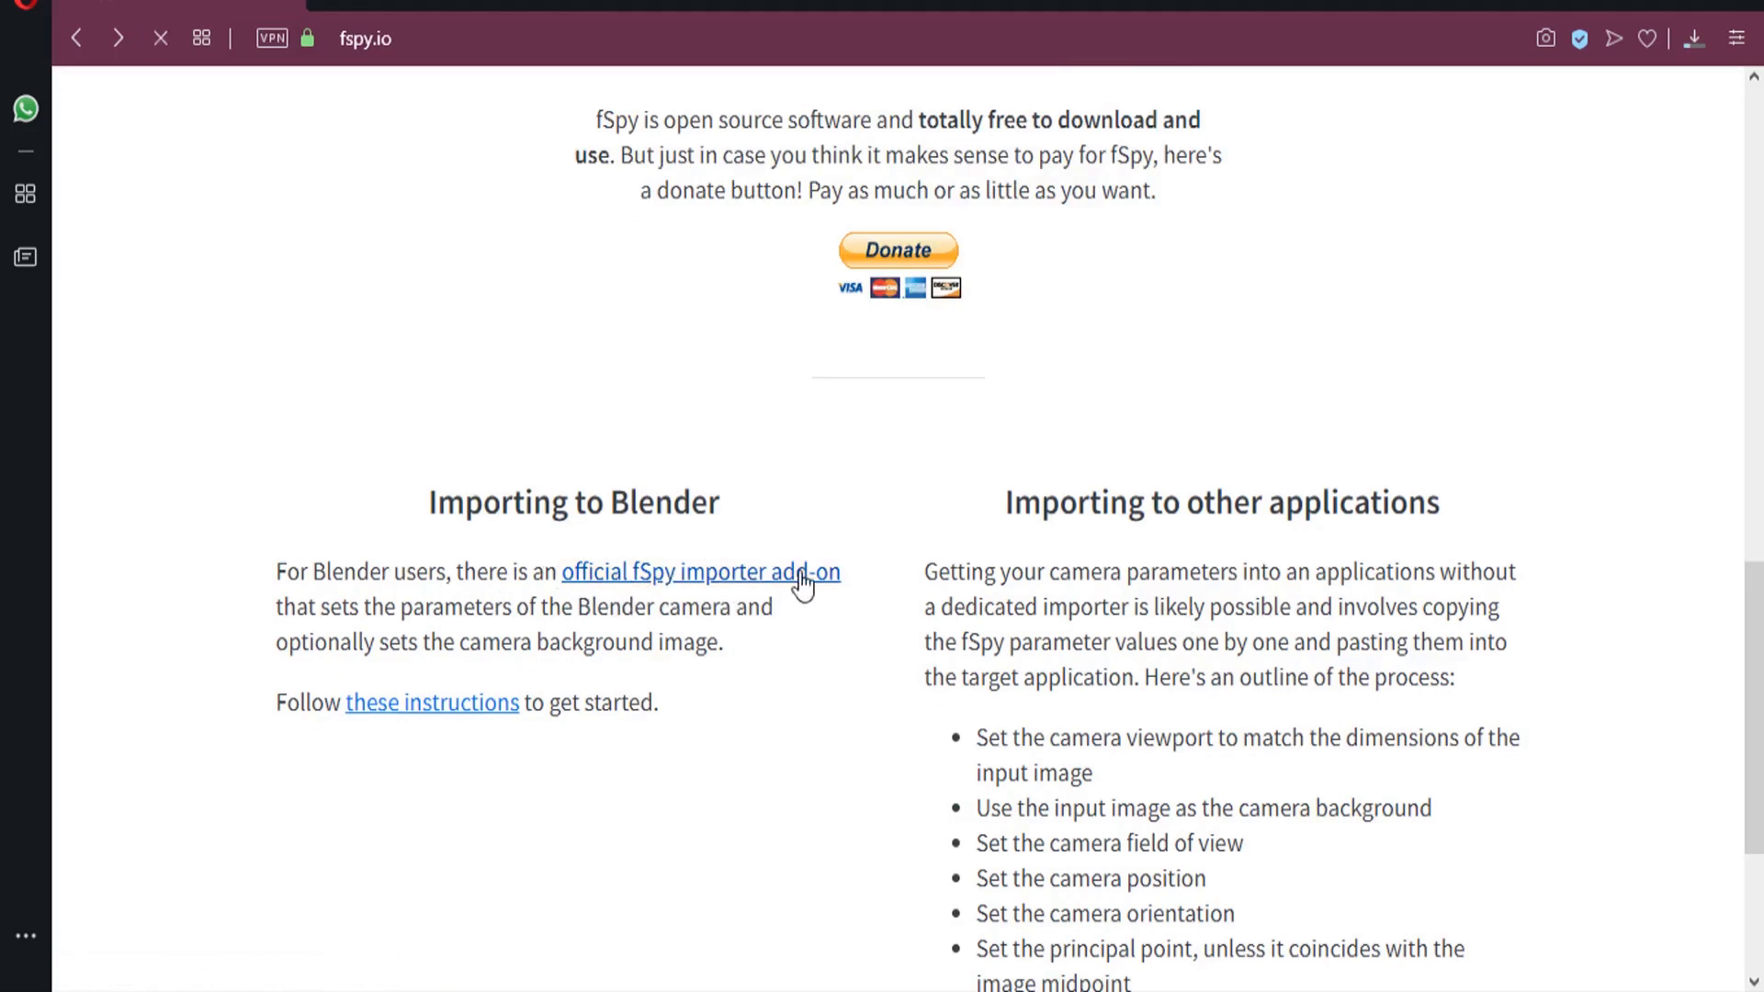
{"action": "scroll", "coordinate": [800, 571], "scroll_direction": "down", "scroll_amount": 20}
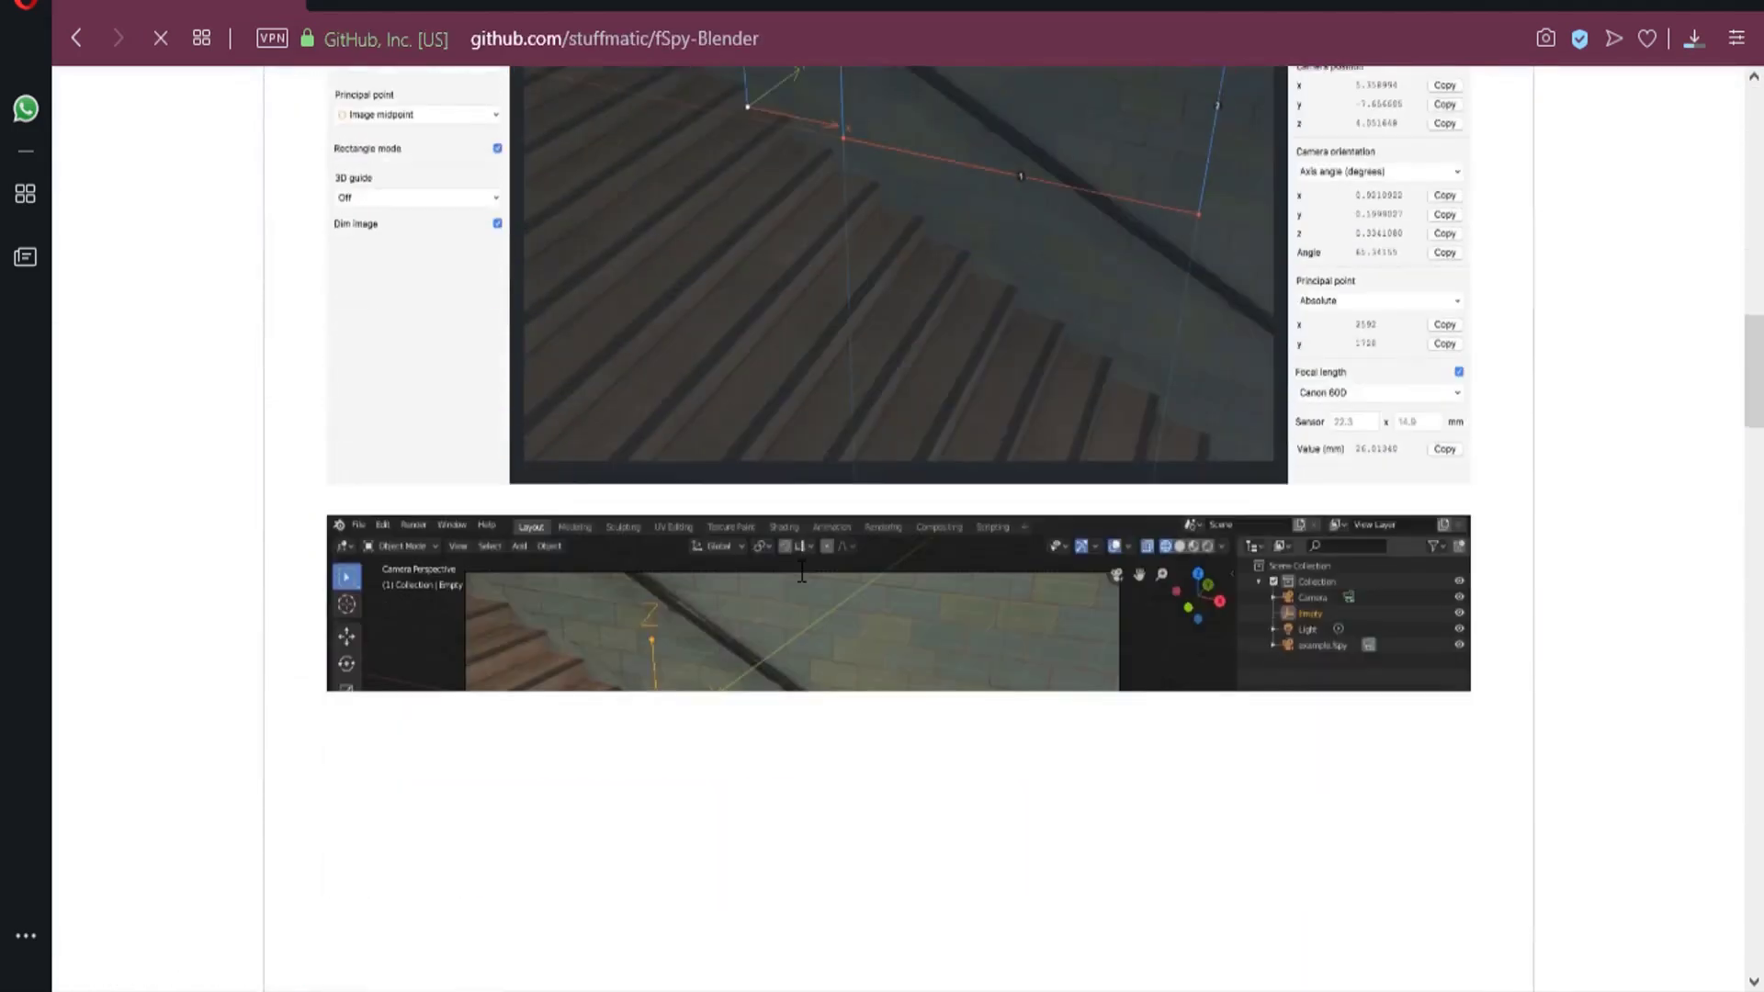
{"action": "scroll", "coordinate": [800, 571], "scroll_direction": "down", "scroll_amount": 10}
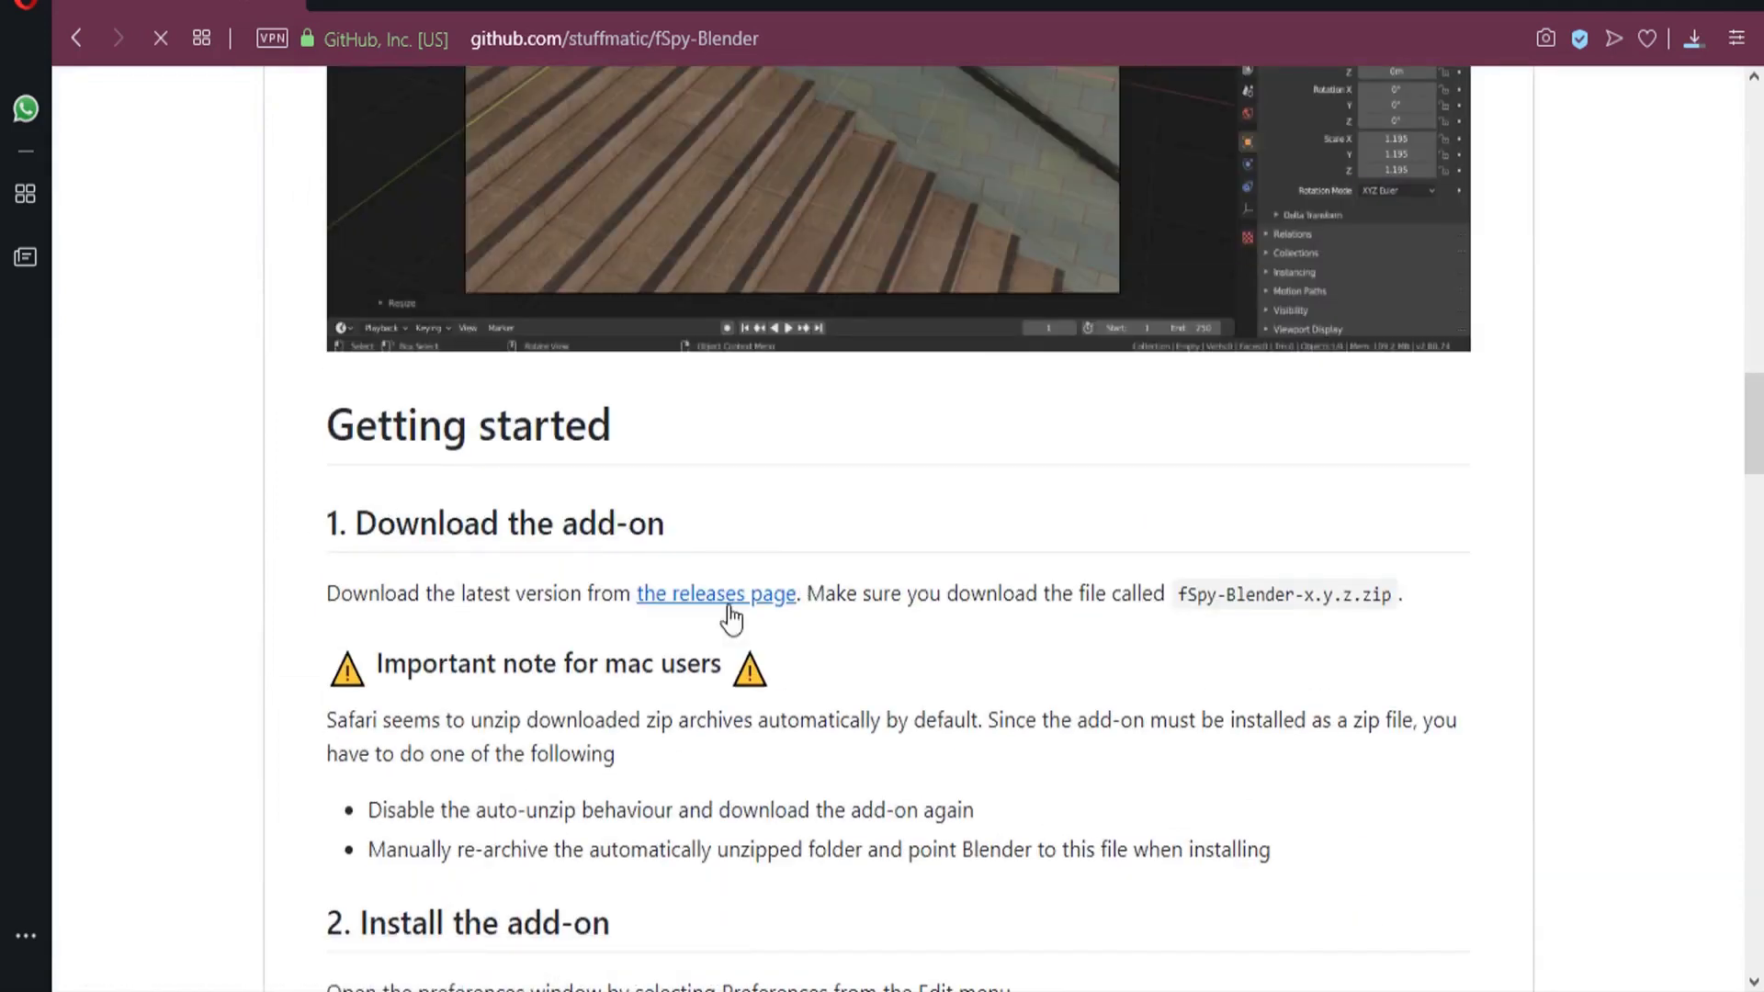
{"action": "scroll", "coordinate": [732, 621], "scroll_direction": "down", "scroll_amount": 3}
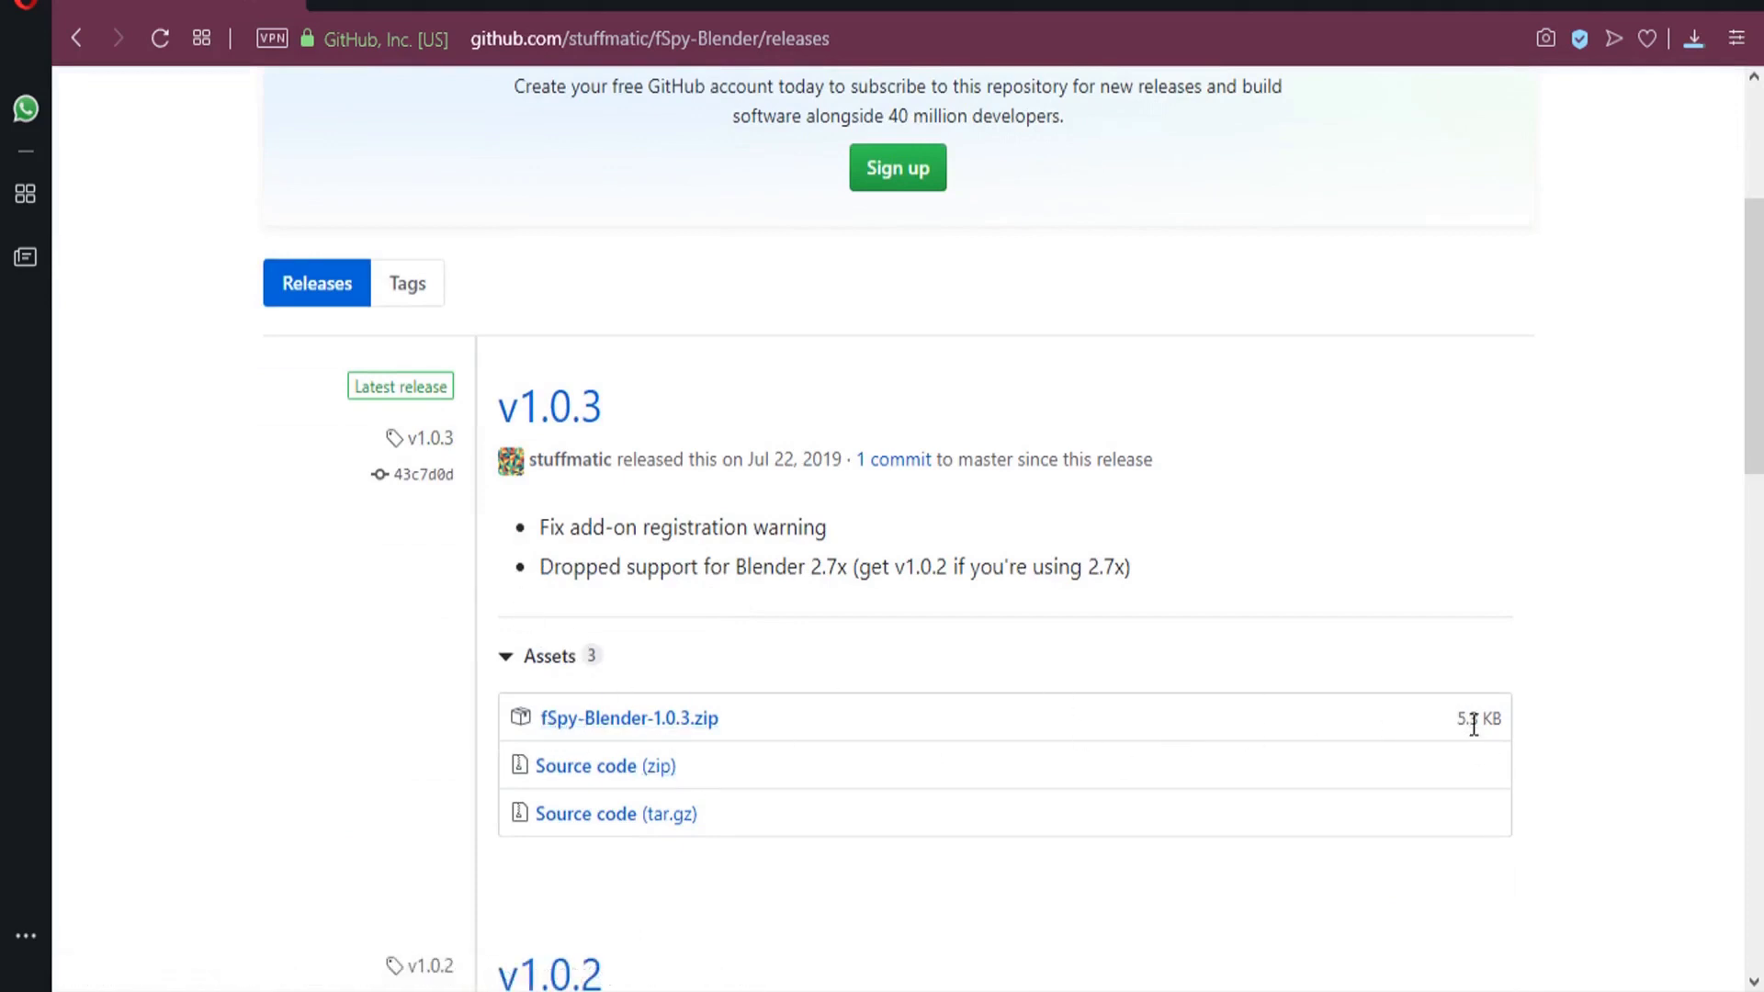
{"action": "left_click", "coordinate": [664, 726]}
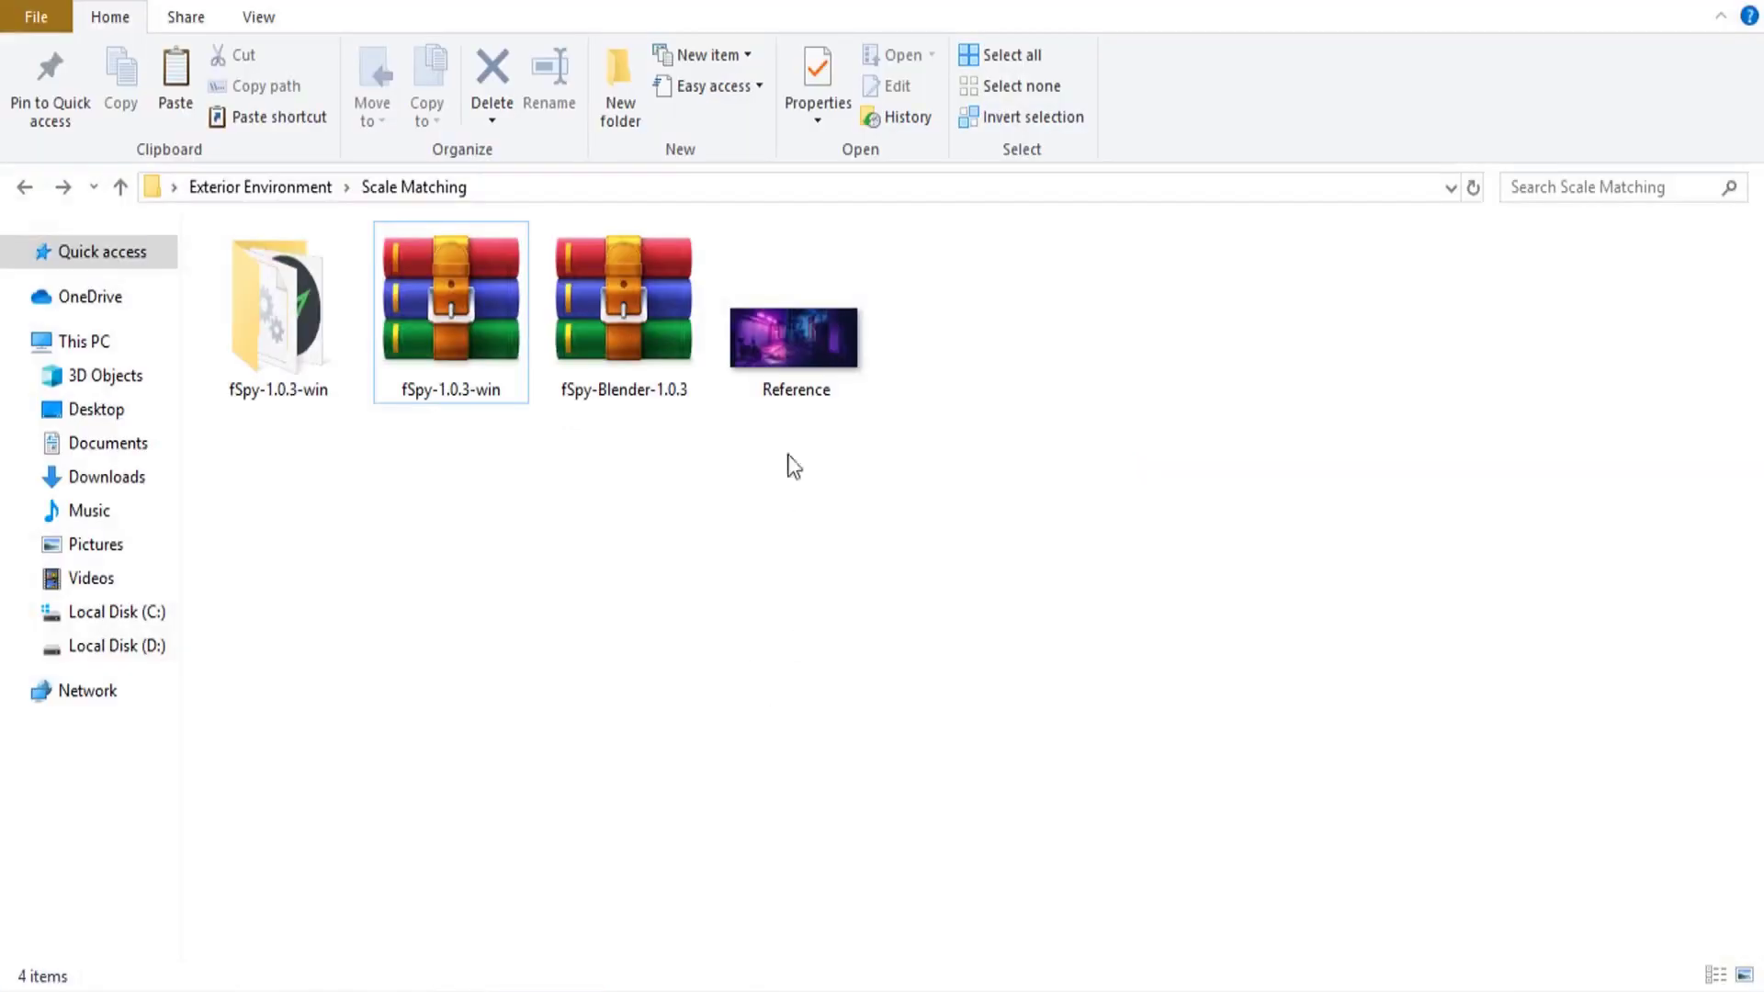
Open the extracted fSpy-1.0.3-win folder and launch fSpy.exe
{"action": "left_click", "coordinate": [795, 340]}
{"action": "left_click", "coordinate": [662, 335]}
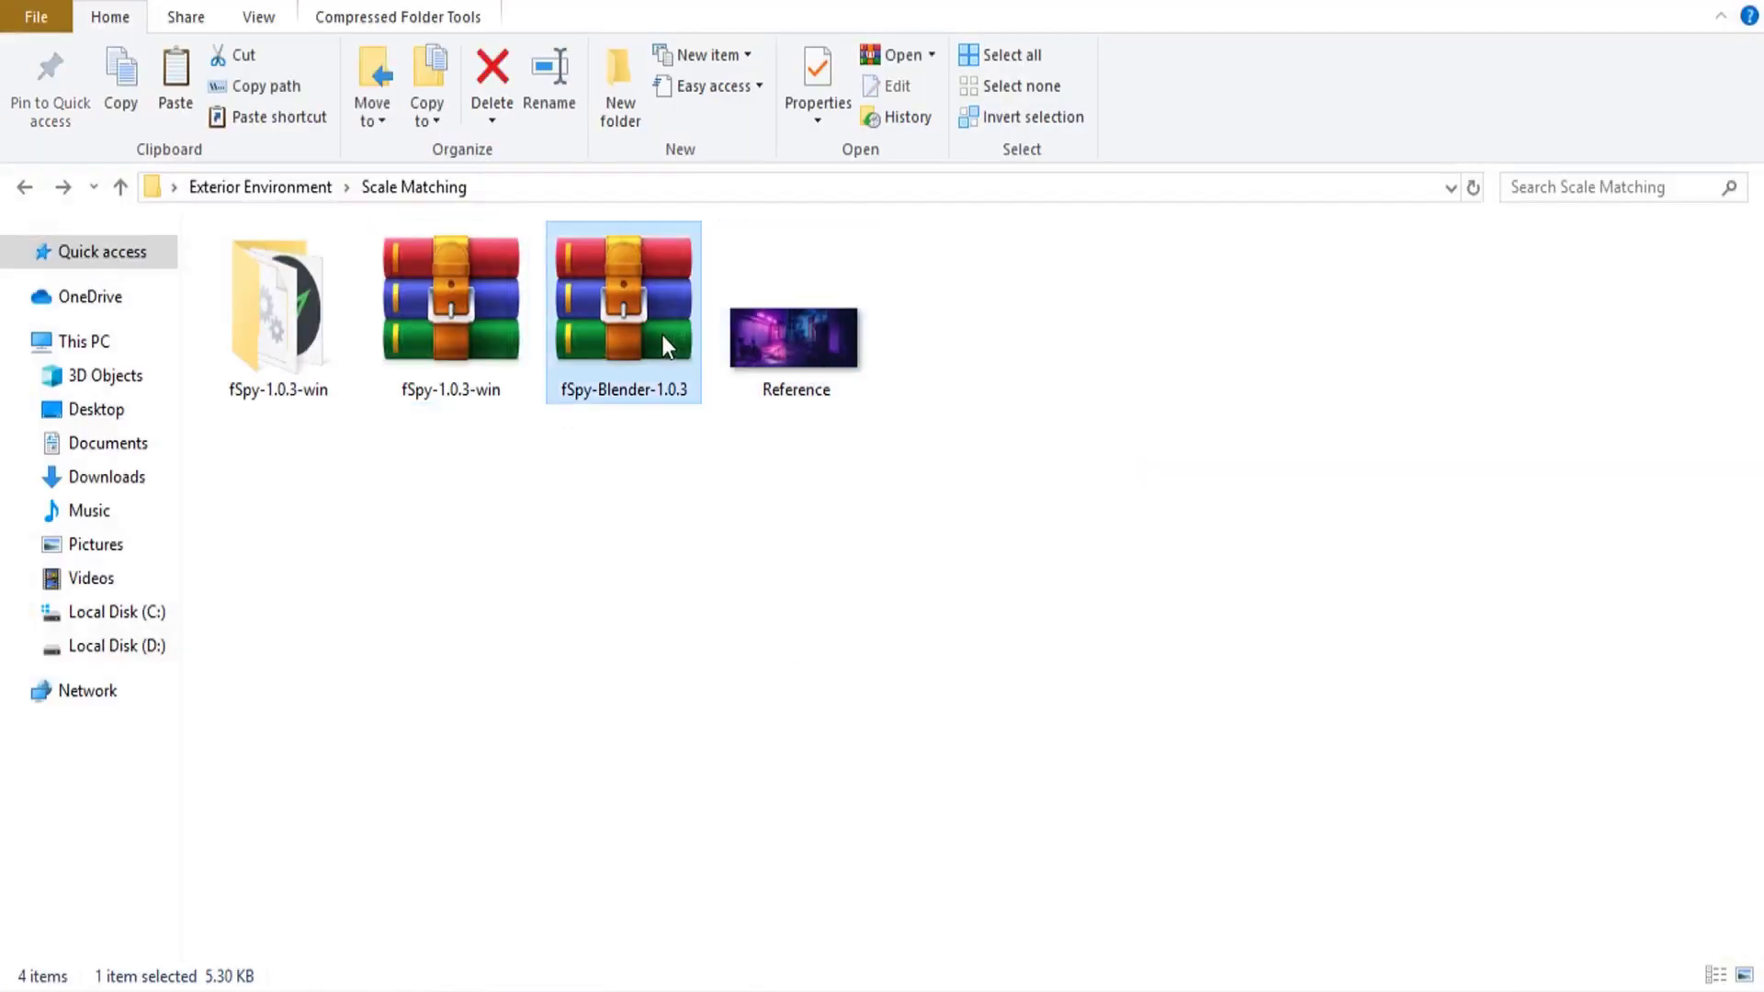
{"action": "left_click", "coordinate": [455, 356]}
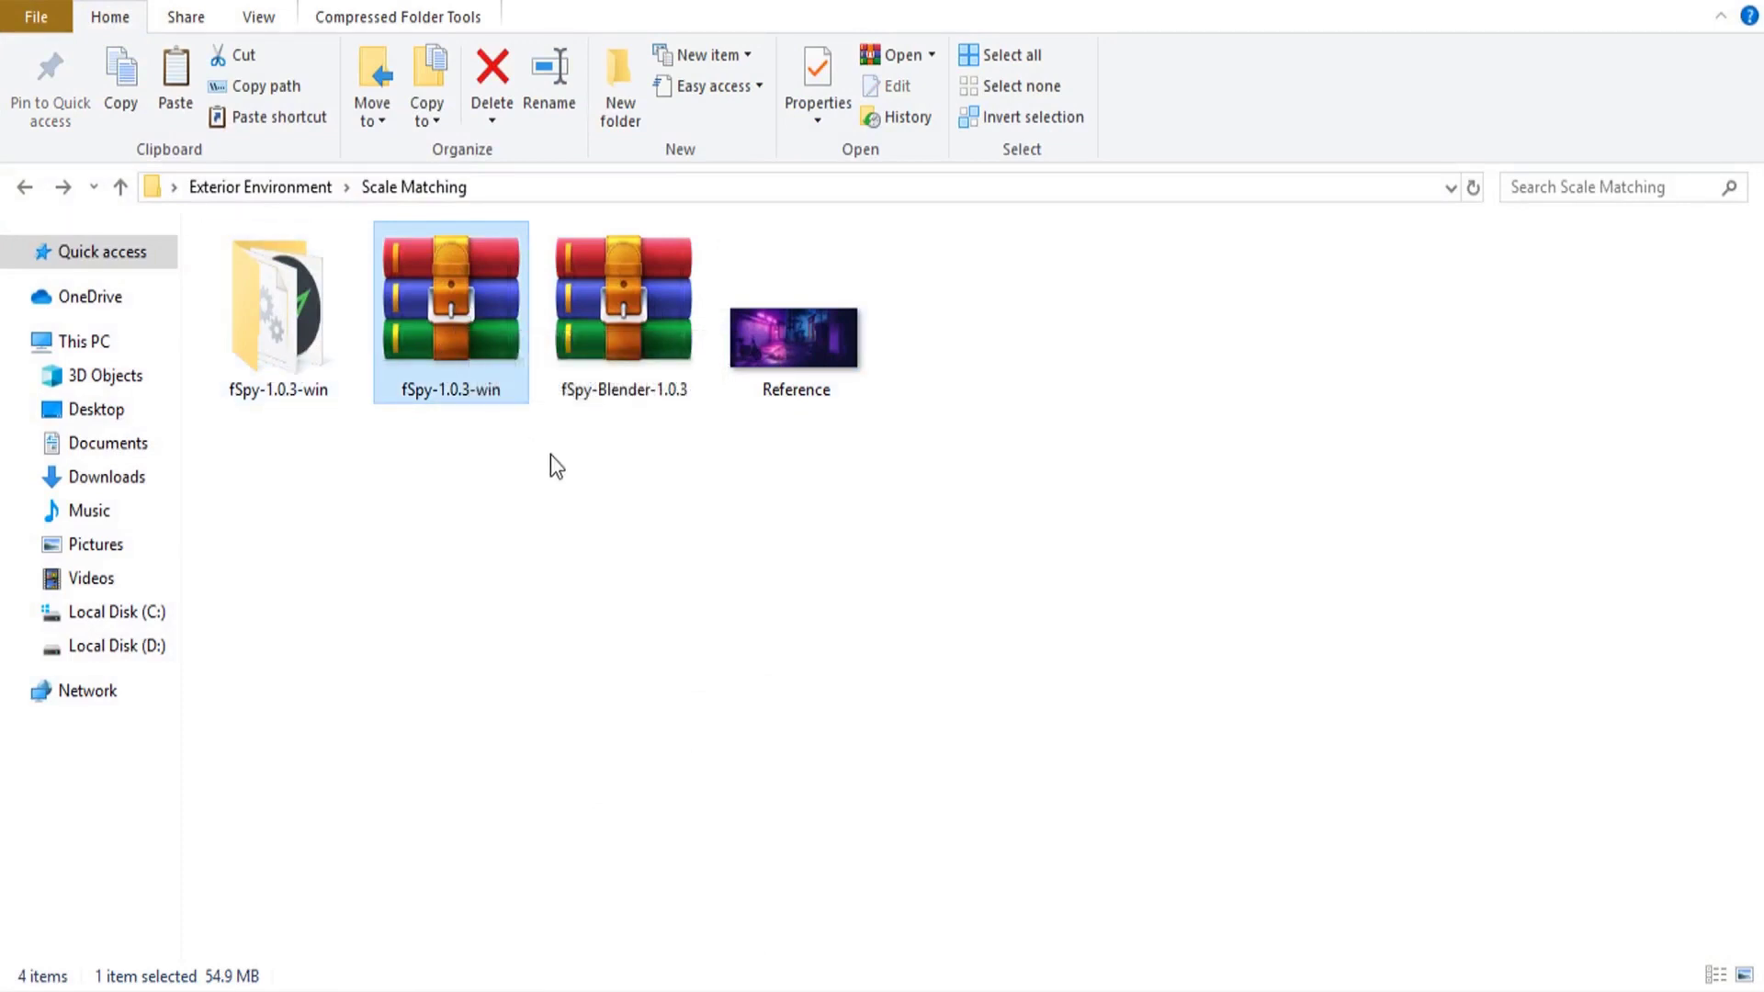
{"action": "double_click", "coordinate": [323, 373]}
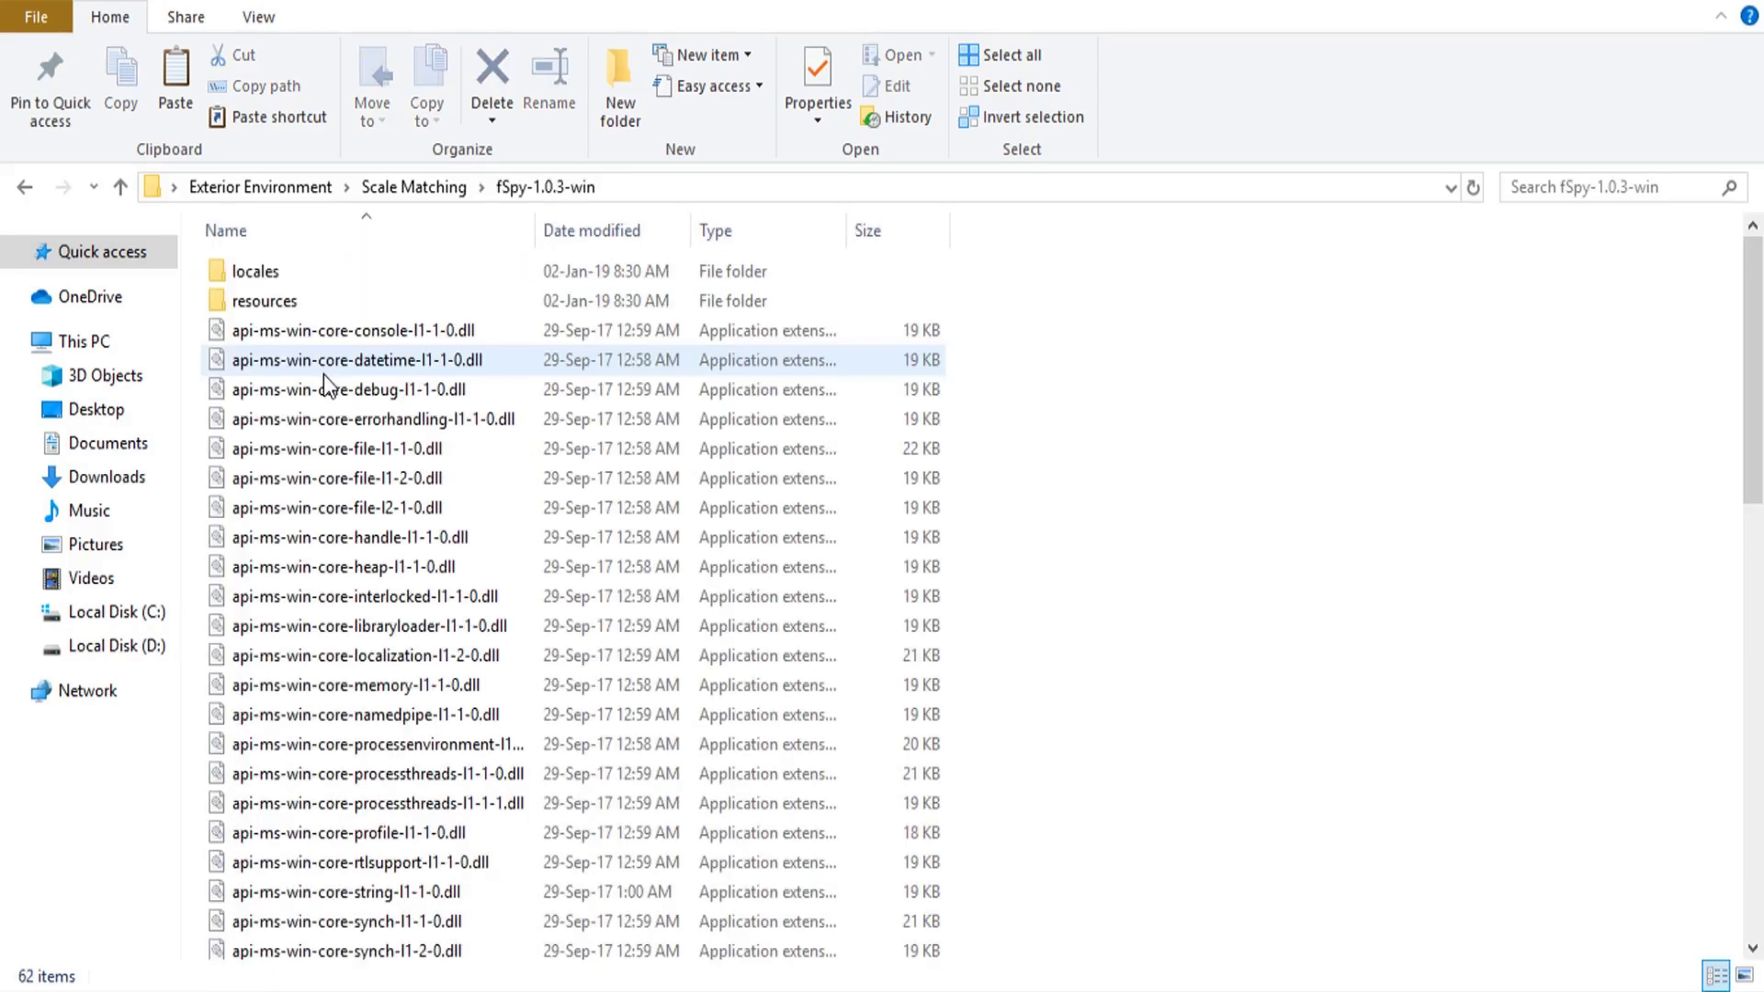
{"action": "scroll", "coordinate": [287, 656], "scroll_direction": "down", "scroll_amount": 10}
{"action": "double_click", "coordinate": [217, 735]}
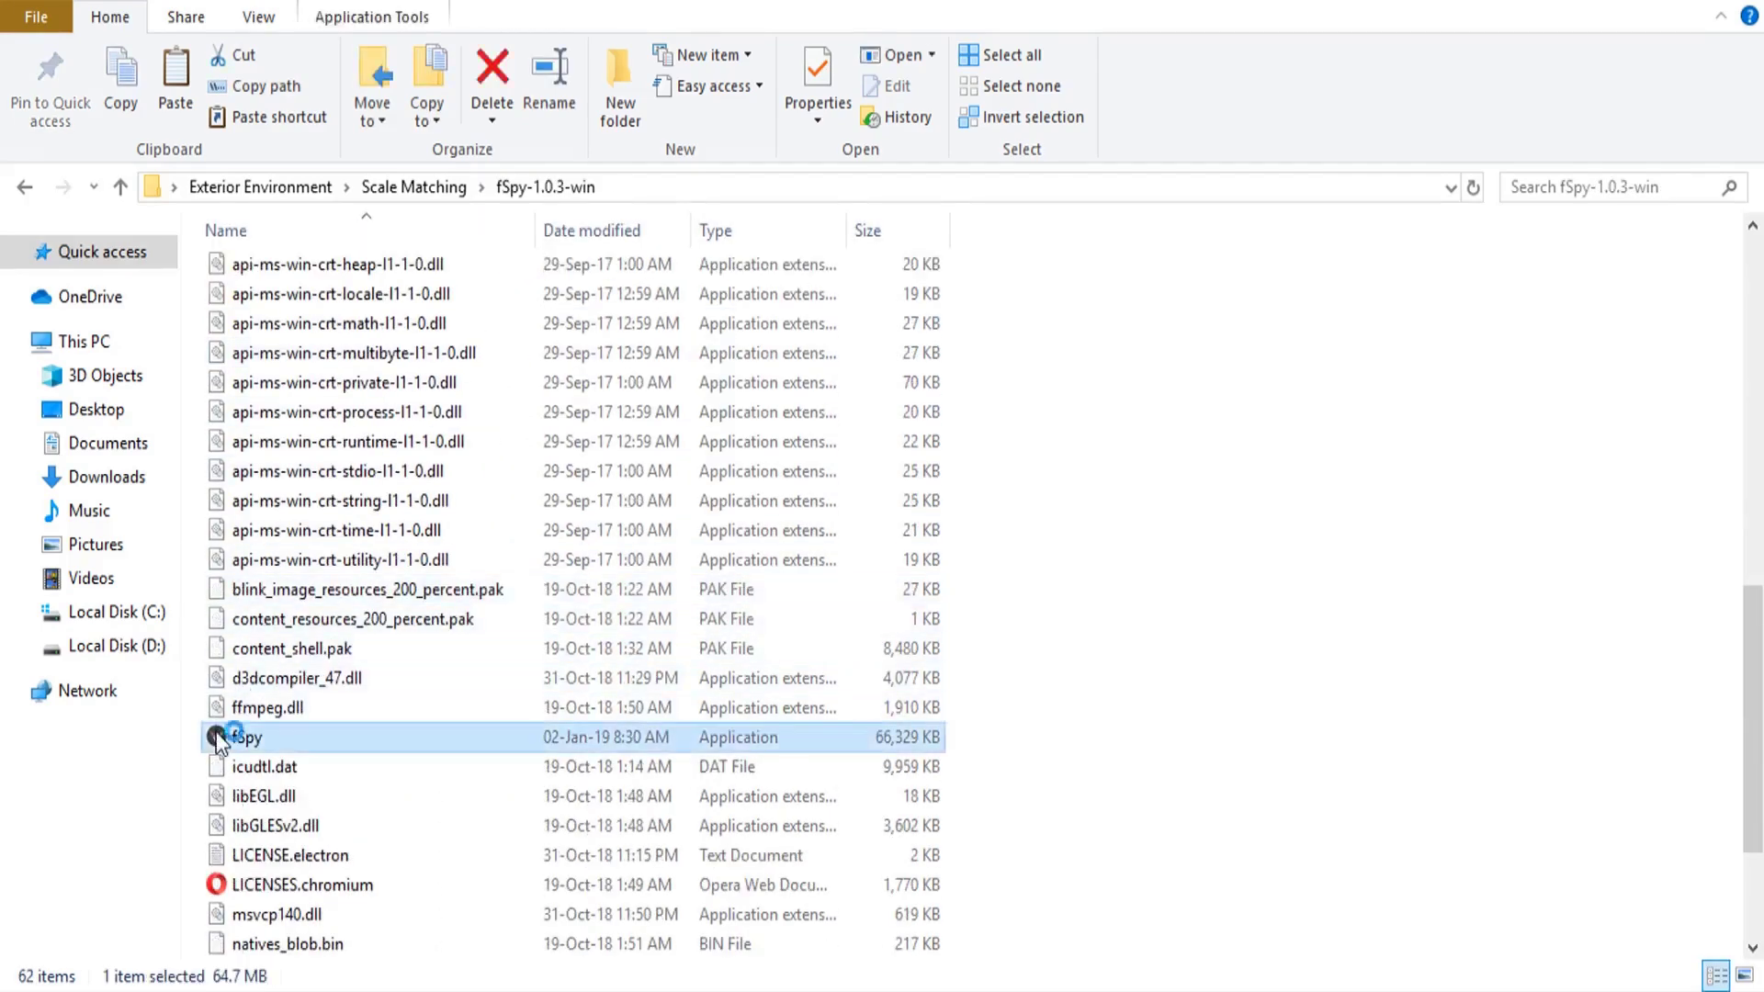
Snap fSpy to the right half of the screen and drop Reference.jpg into it
{"action": "left_click_drag", "start_coordinate": [775, 13], "coordinate": [1763, 37]}
{"action": "key", "text": "alt+Left"}
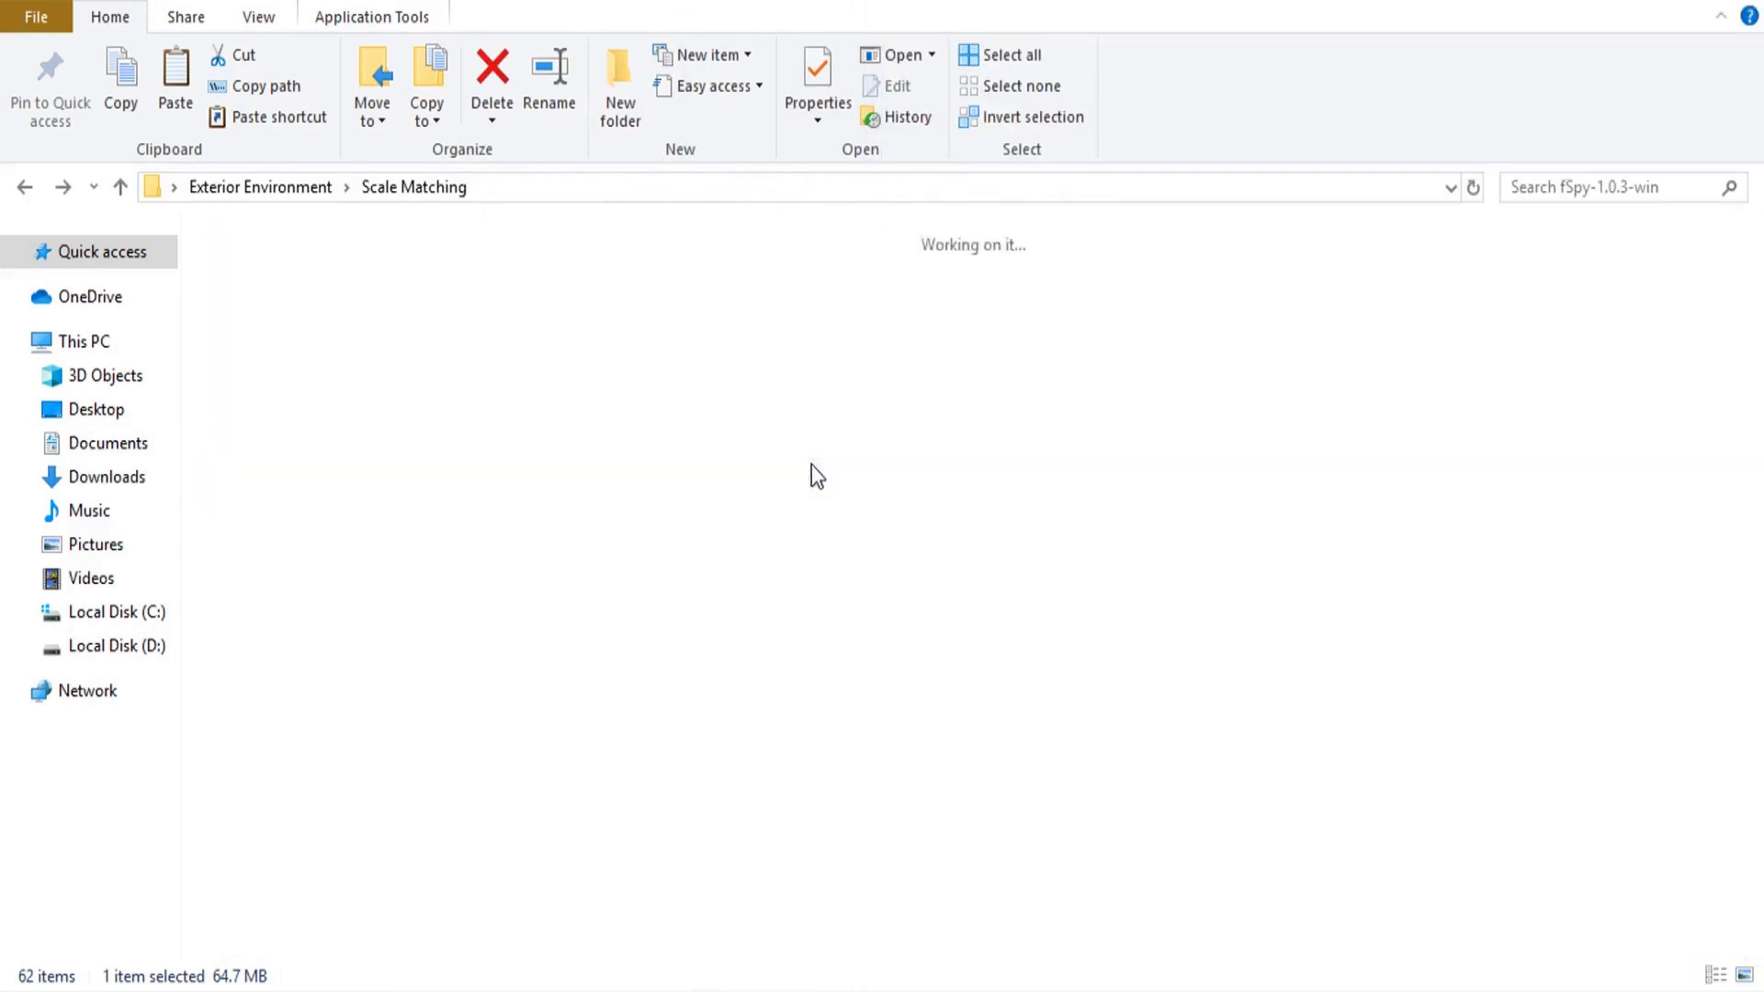
{"action": "left_click_drag", "start_coordinate": [795, 340], "coordinate": [1291, 551]}
Maximize fSpy, turn off Dim image, and move vanishing lines 1 and 2 onto photo edges
{"action": "double_click", "coordinate": [1052, 11]}
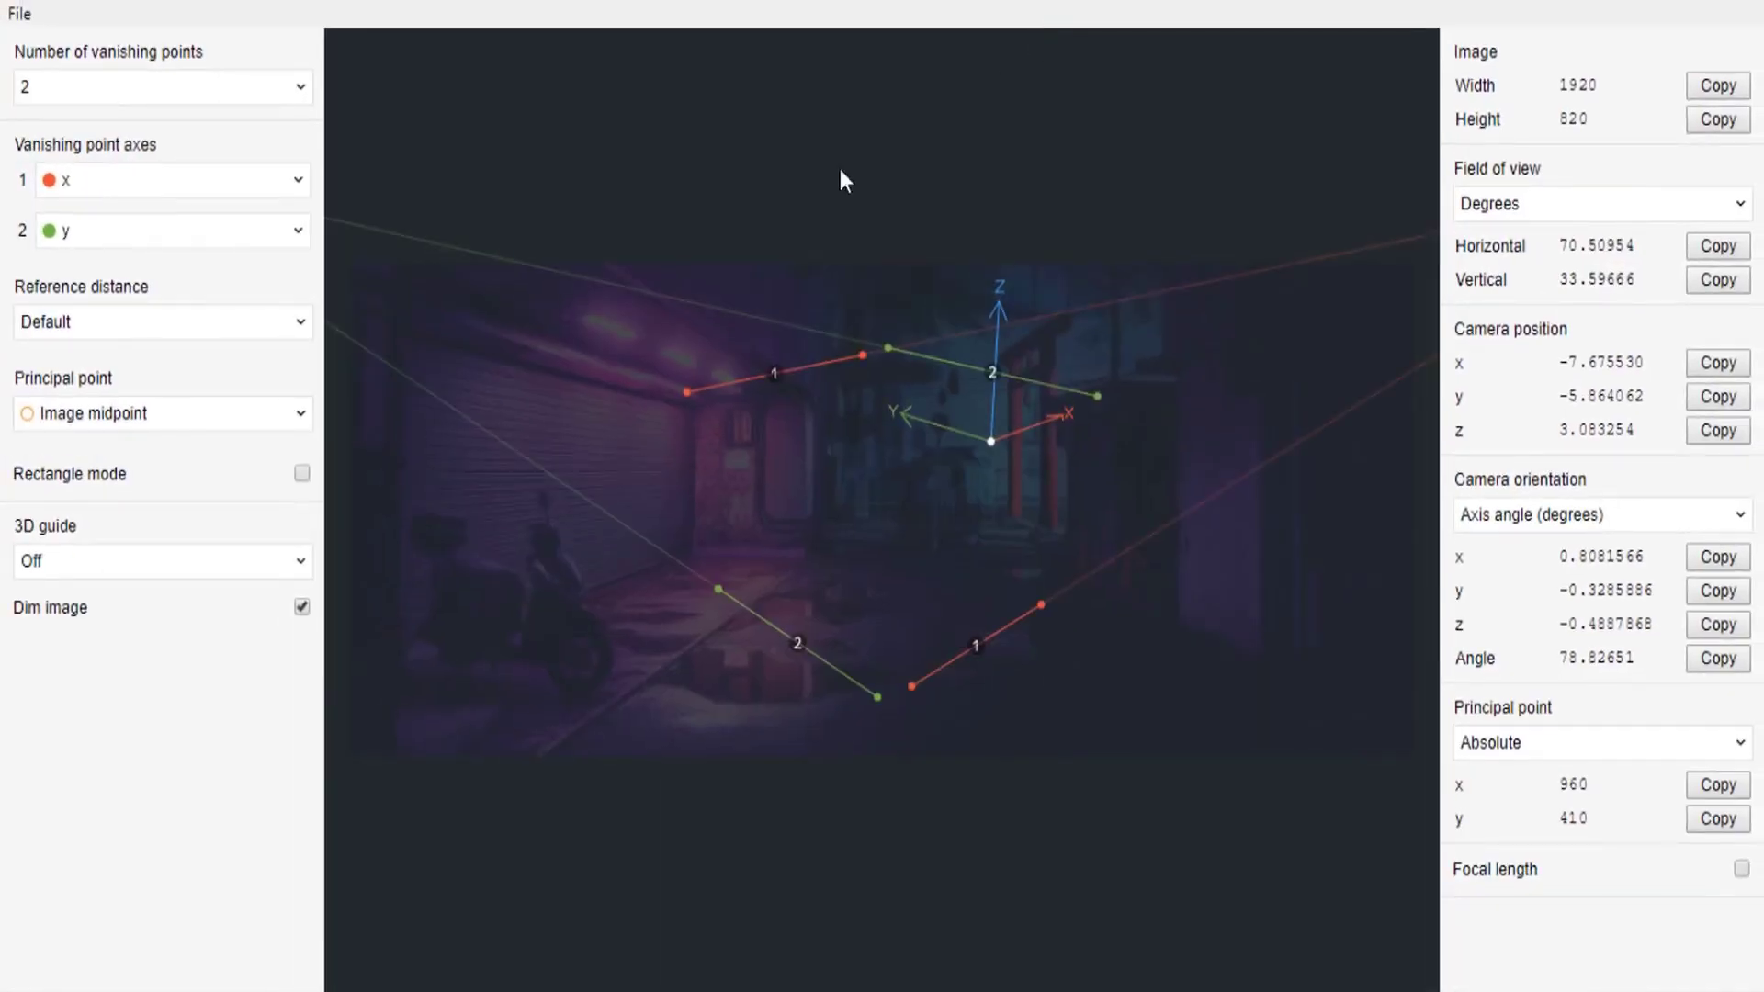
{"action": "left_click", "coordinate": [302, 607]}
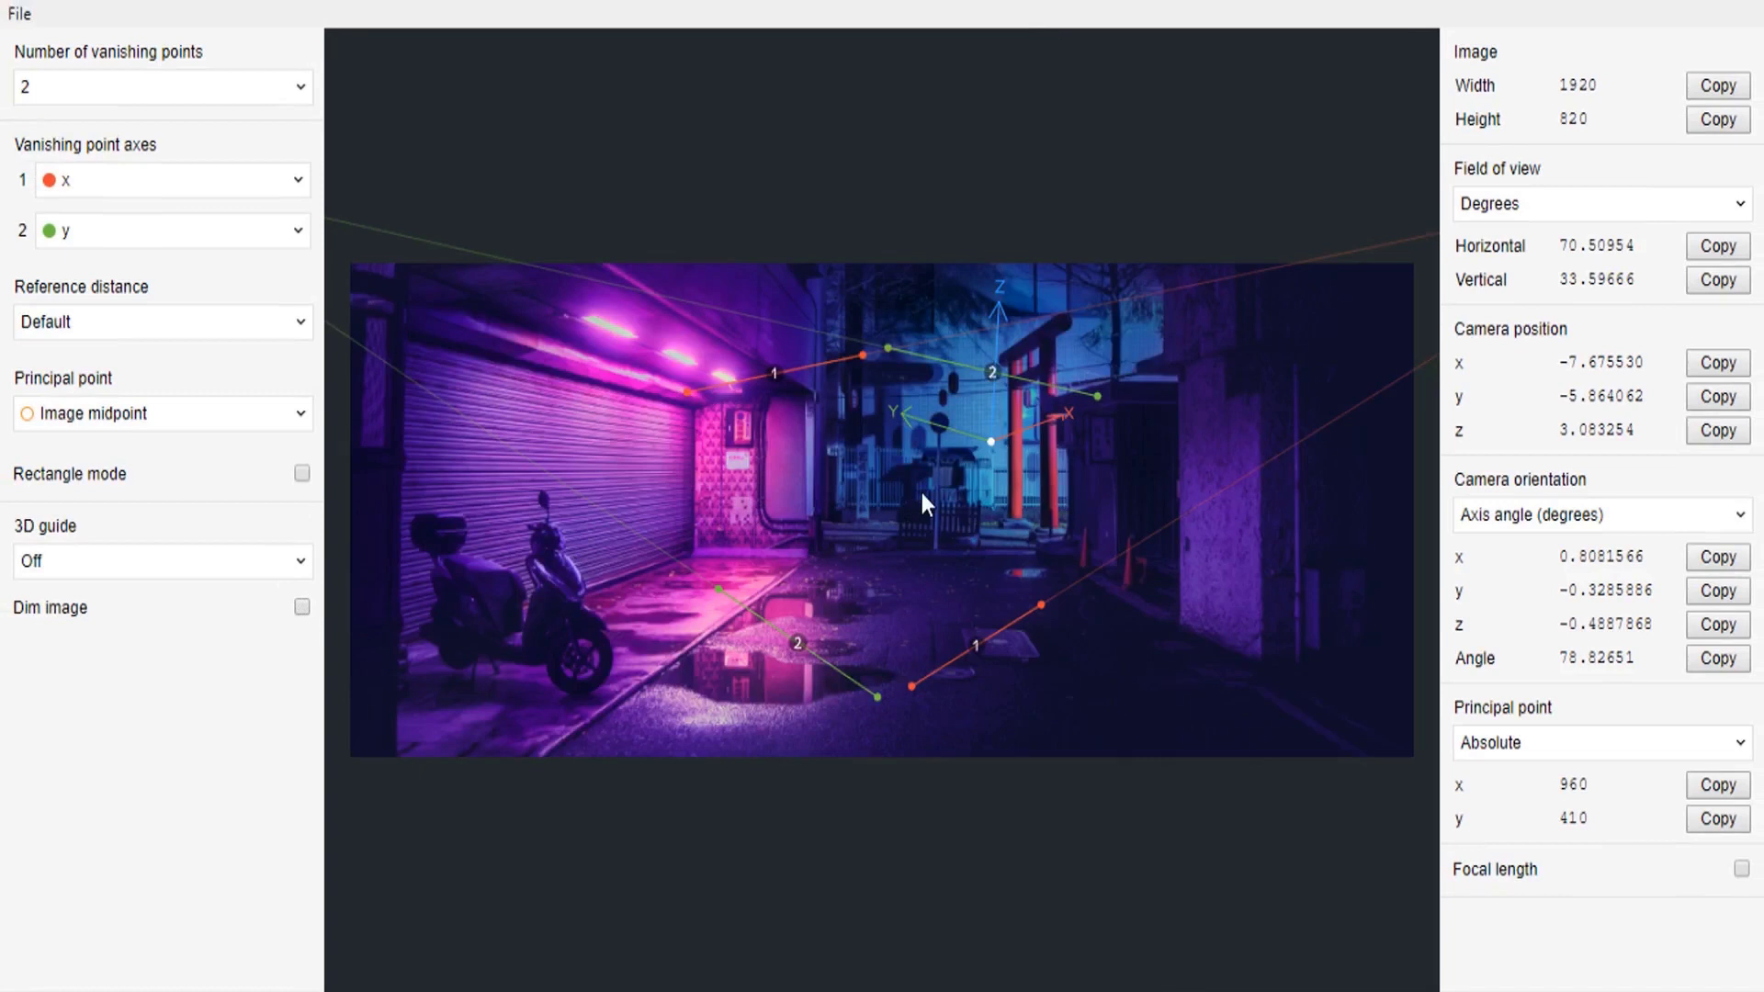
{"action": "left_click_drag", "start_coordinate": [861, 355], "coordinate": [785, 300]}
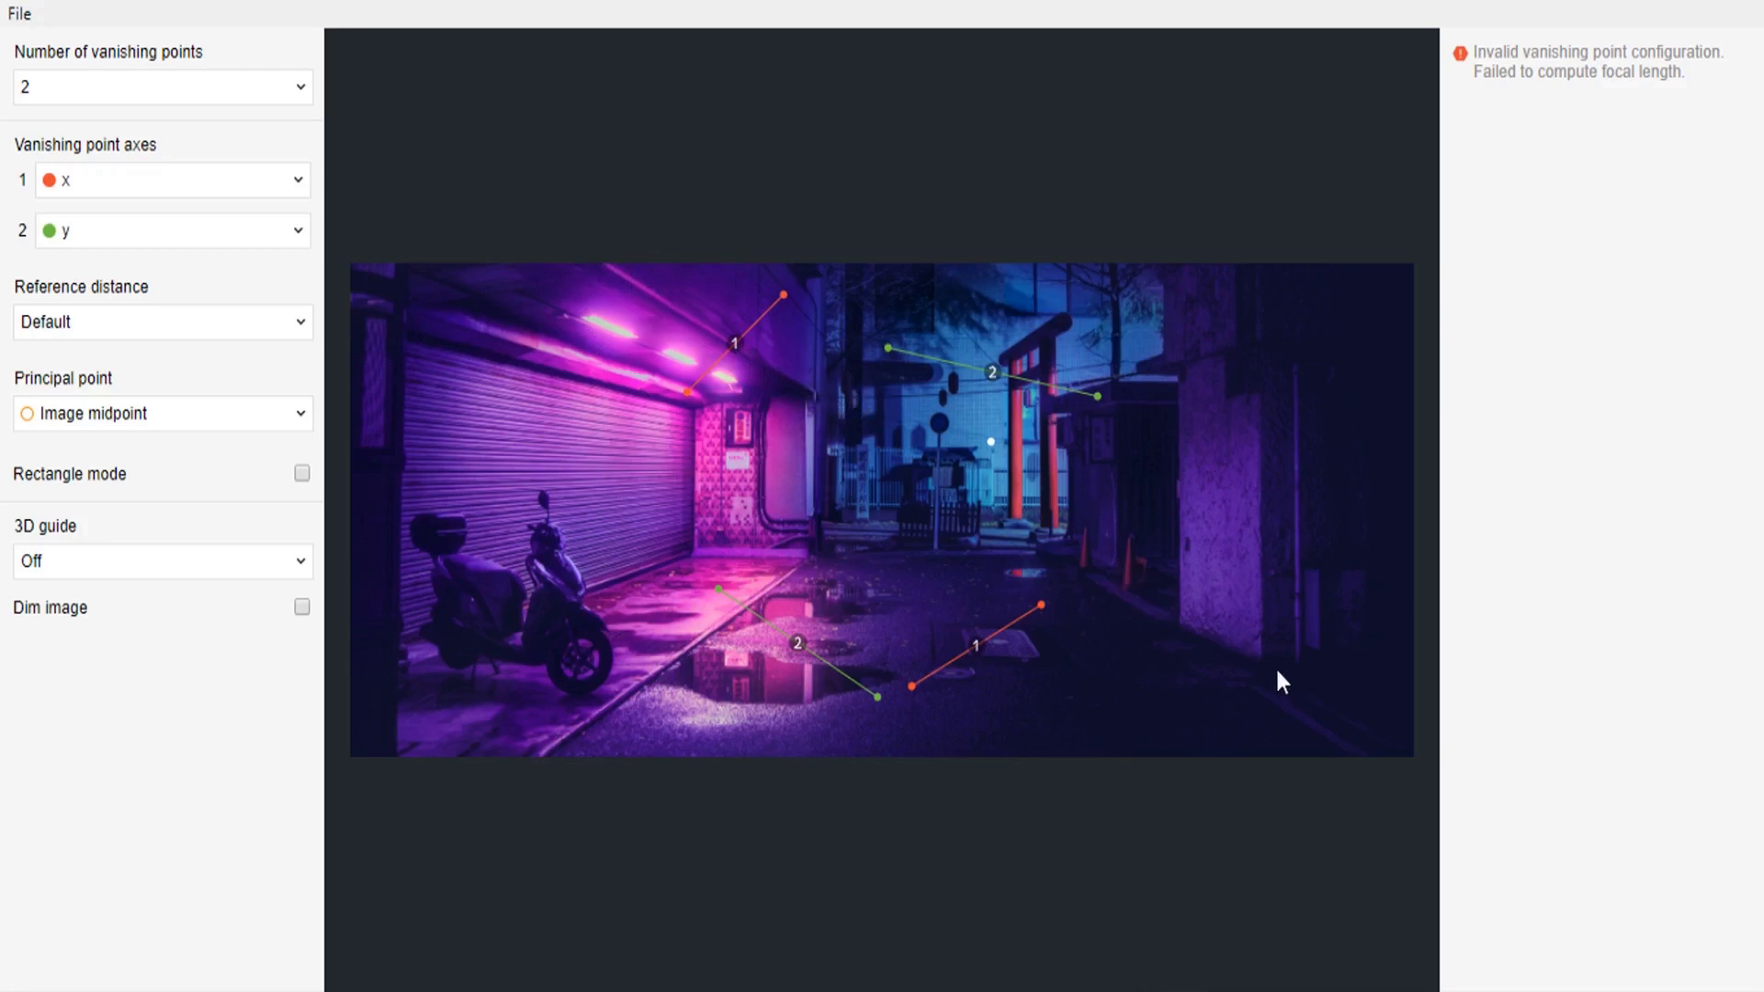
{"action": "left_click_drag", "start_coordinate": [1098, 396], "coordinate": [1042, 335]}
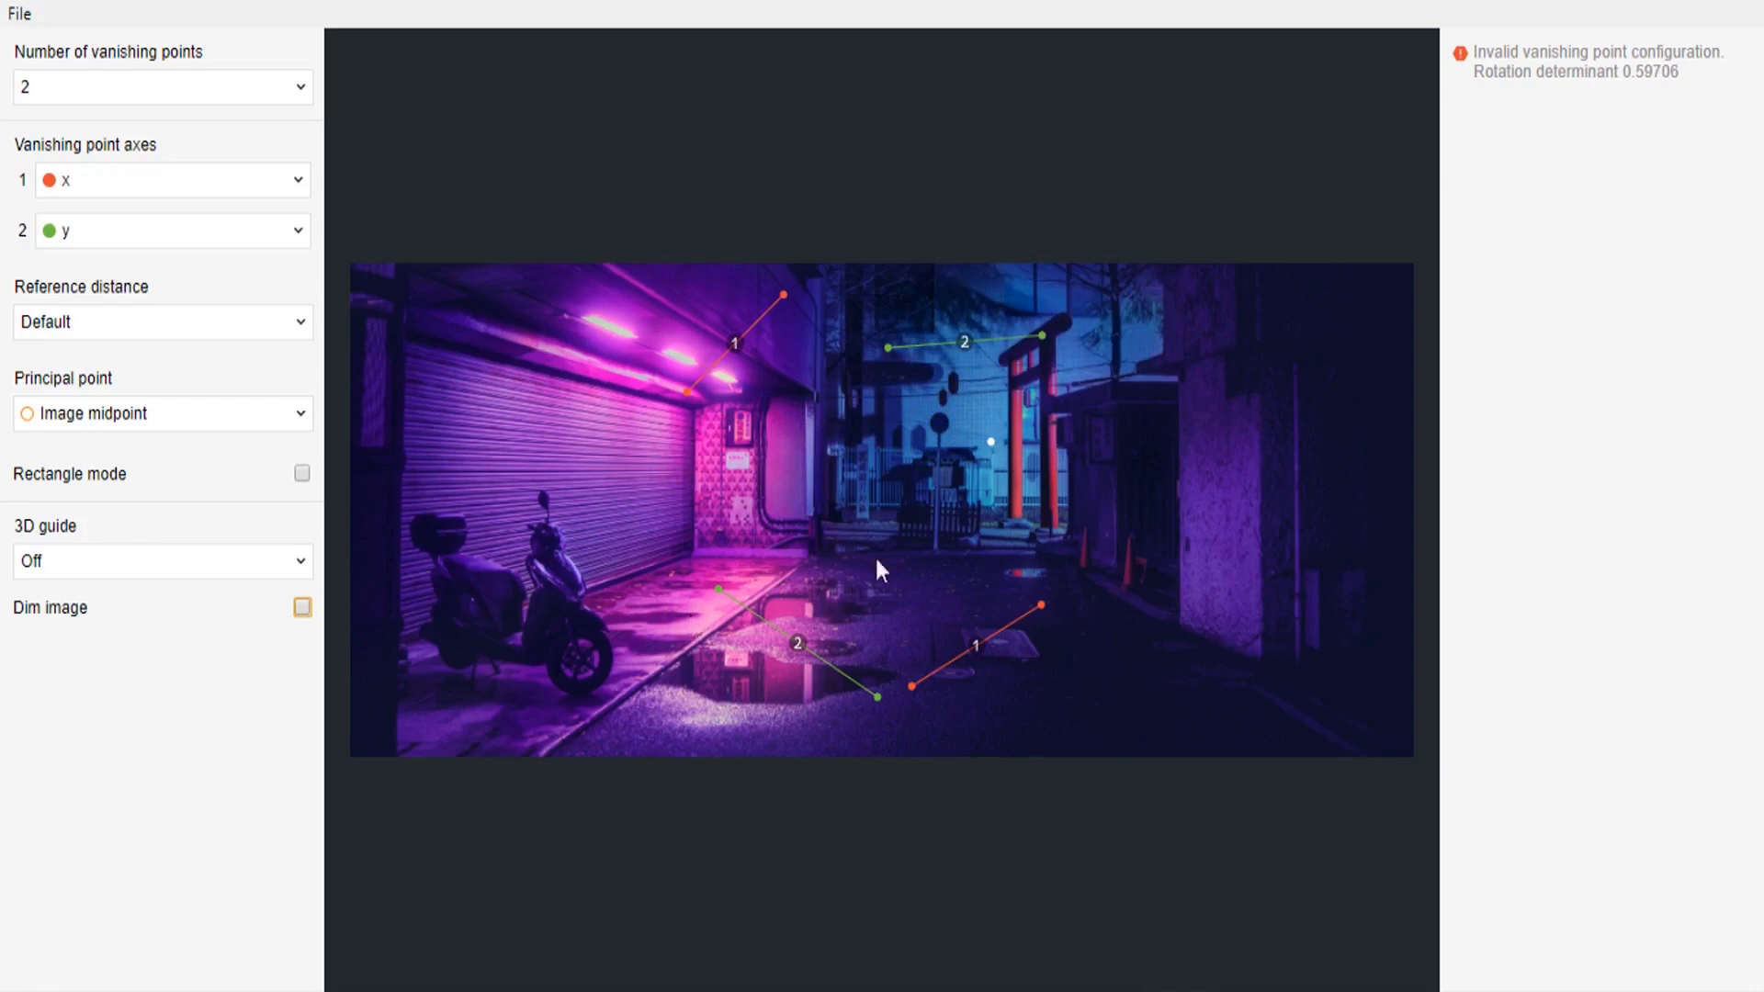
Set the second vanishing axis to -z and align both blue lines vertically along the shutter and right wall
{"action": "left_click", "coordinate": [98, 232]}
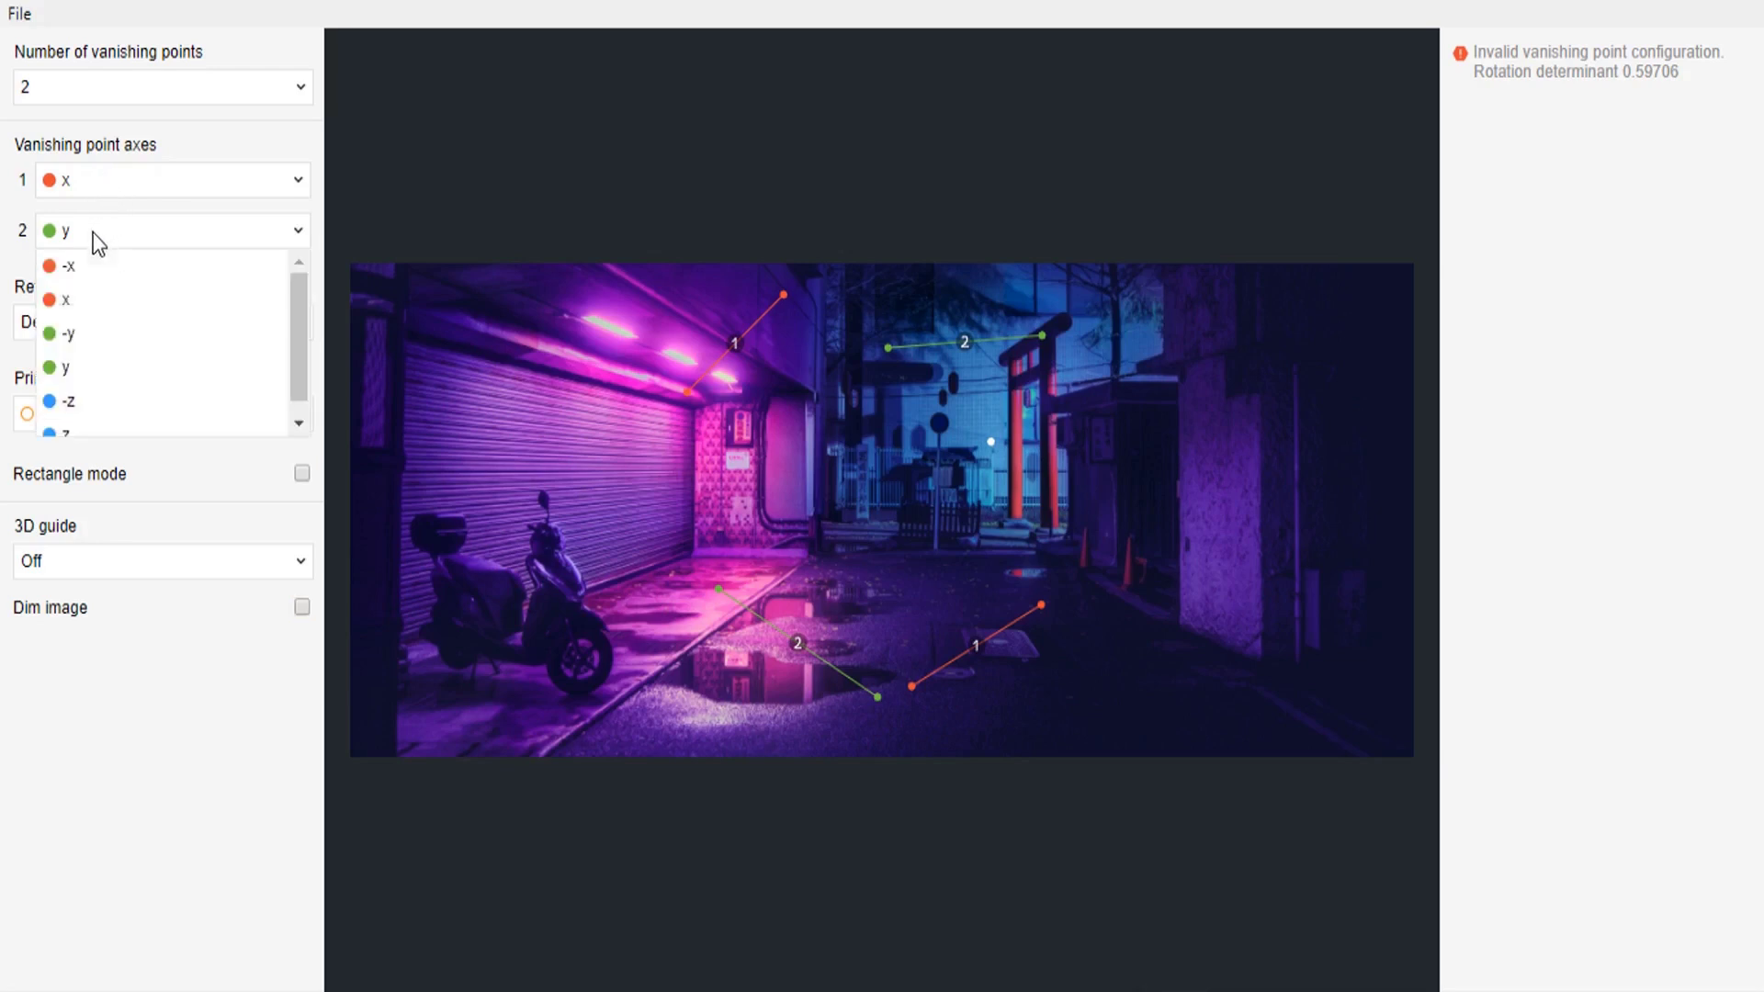
{"action": "left_click", "coordinate": [70, 402]}
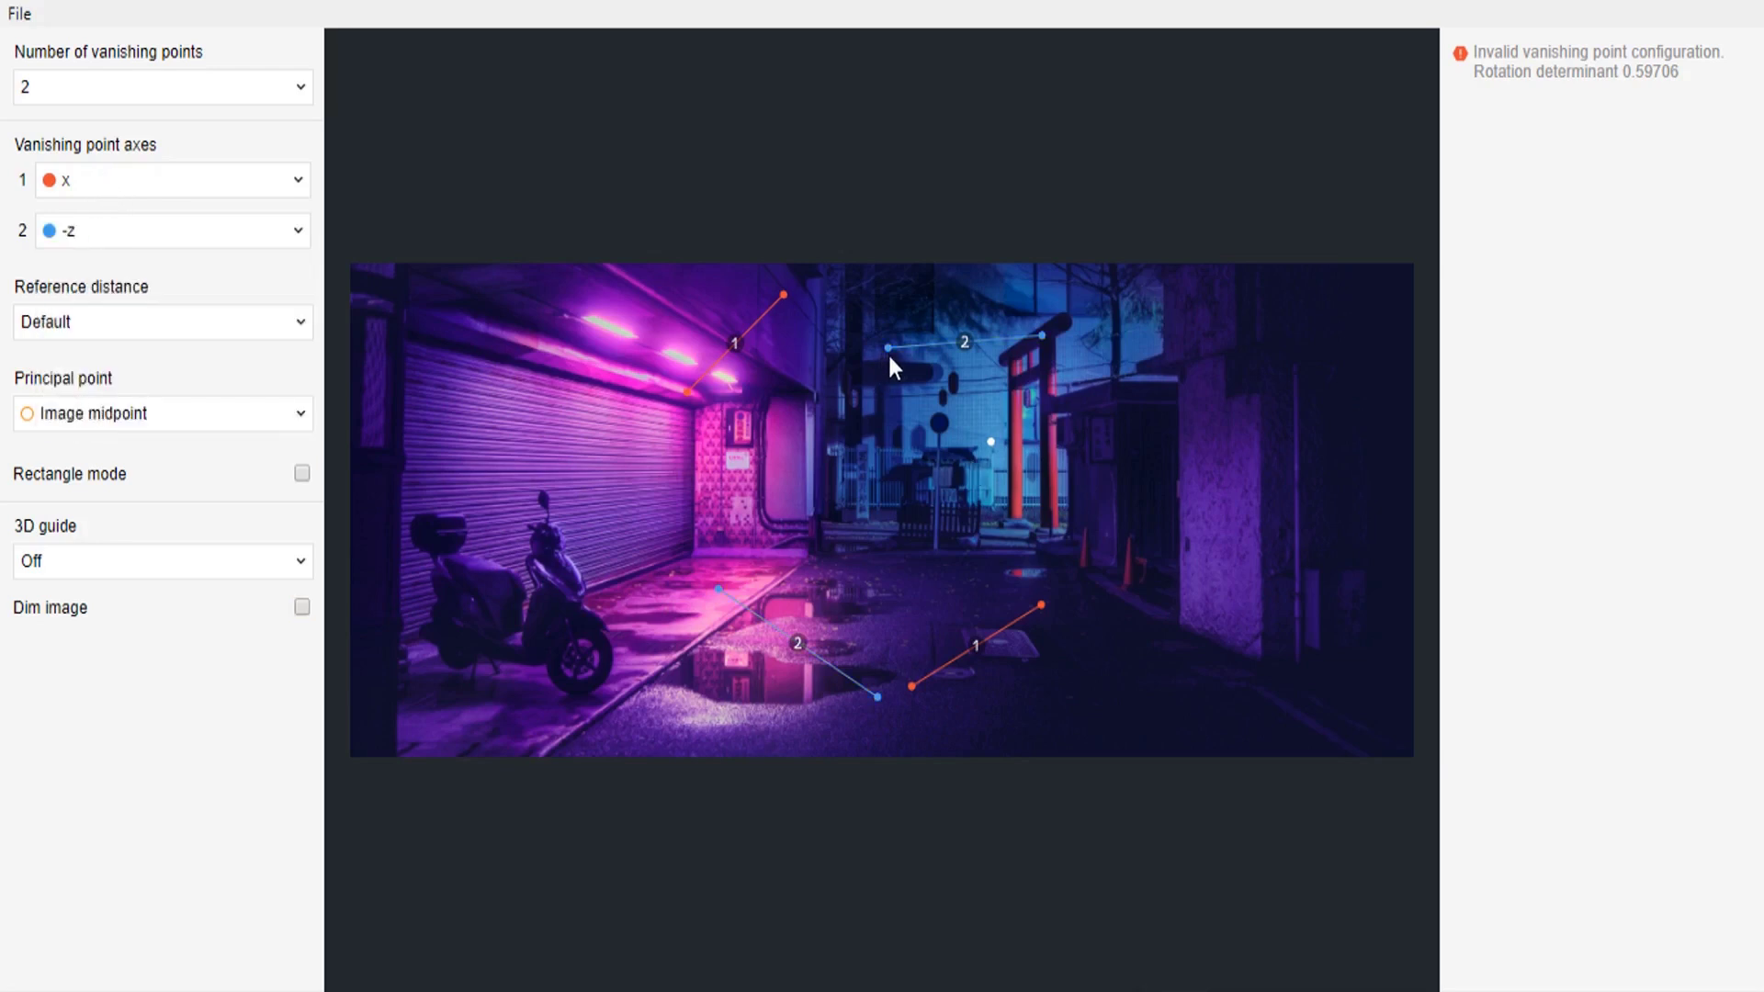
{"action": "left_click_drag", "start_coordinate": [888, 350], "coordinate": [682, 609]}
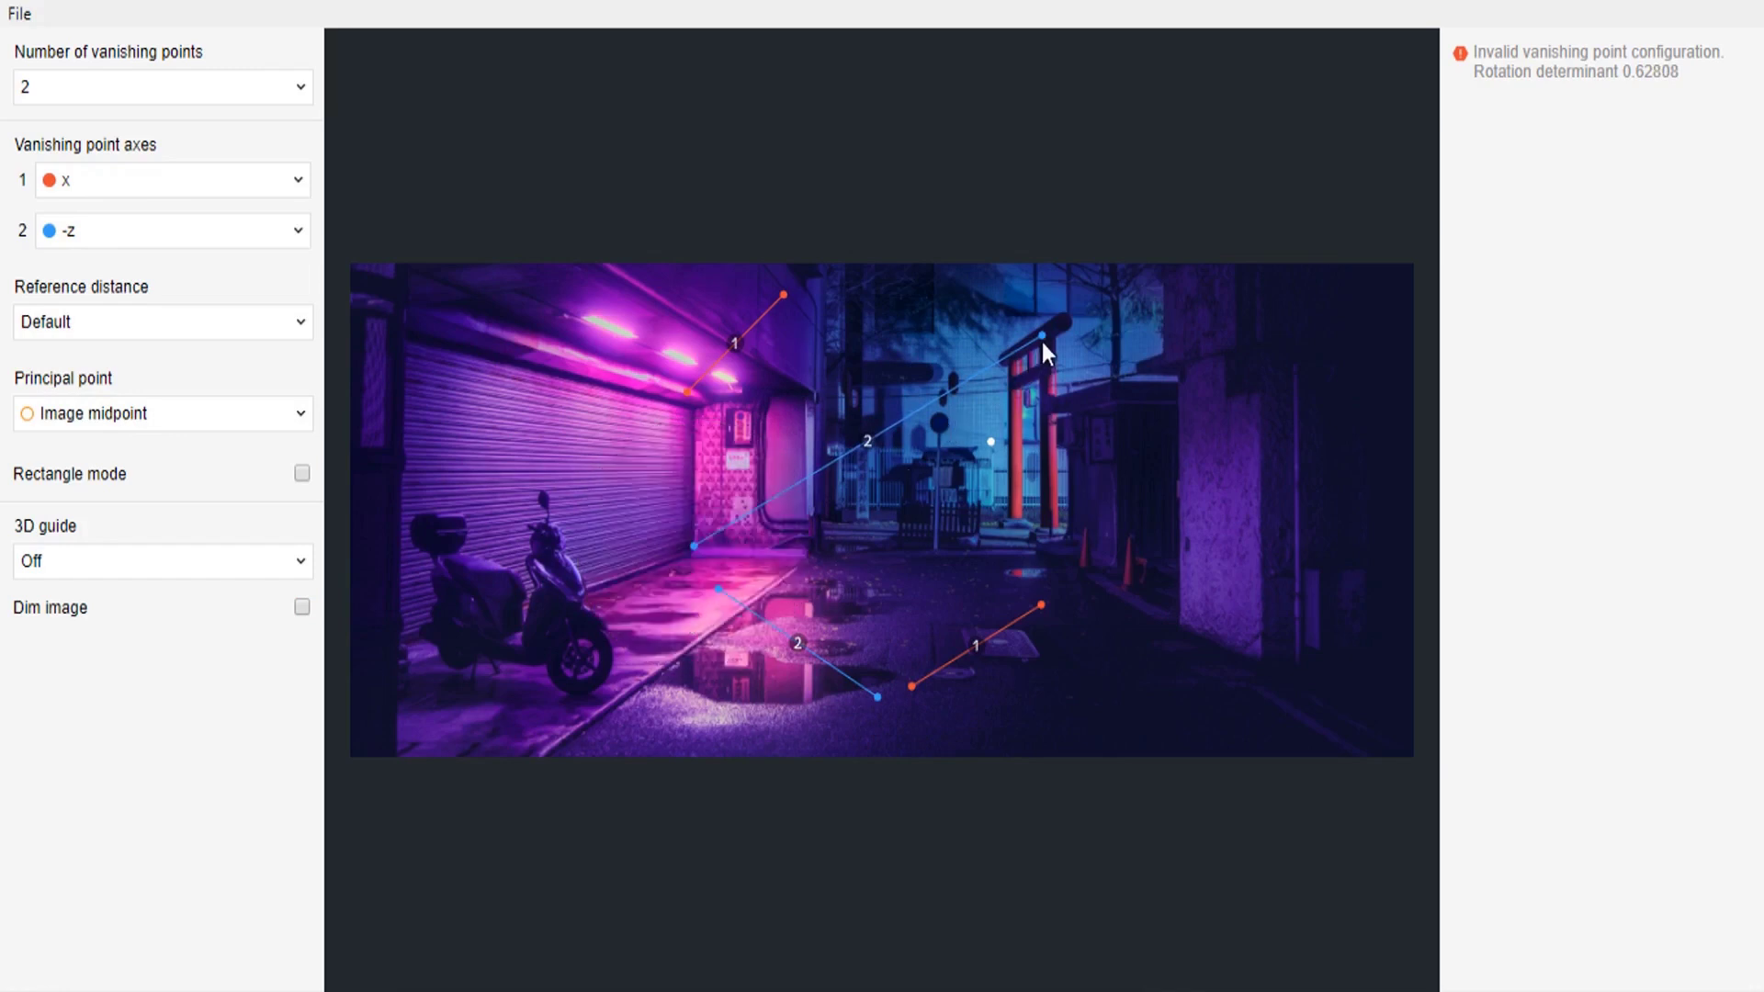
{"action": "left_click_drag", "start_coordinate": [1042, 342], "coordinate": [702, 421]}
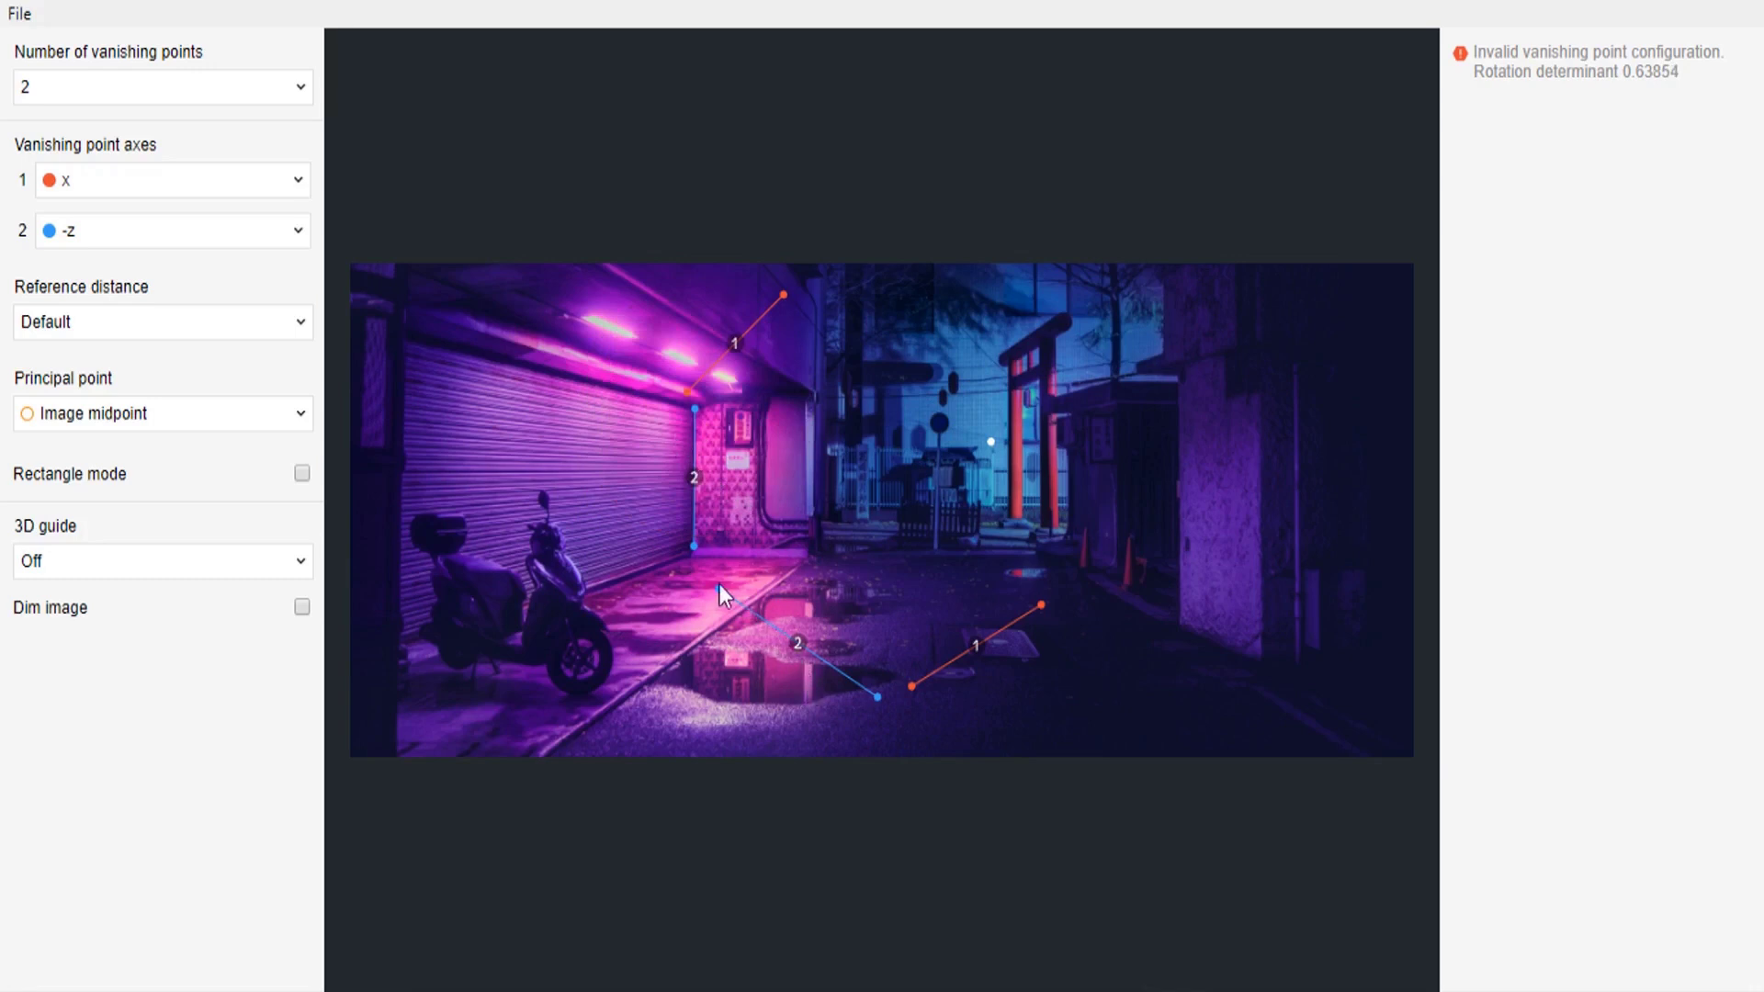
{"action": "left_click_drag", "start_coordinate": [719, 585], "coordinate": [1261, 659]}
{"action": "left_click_drag", "start_coordinate": [879, 697], "coordinate": [1256, 263]}
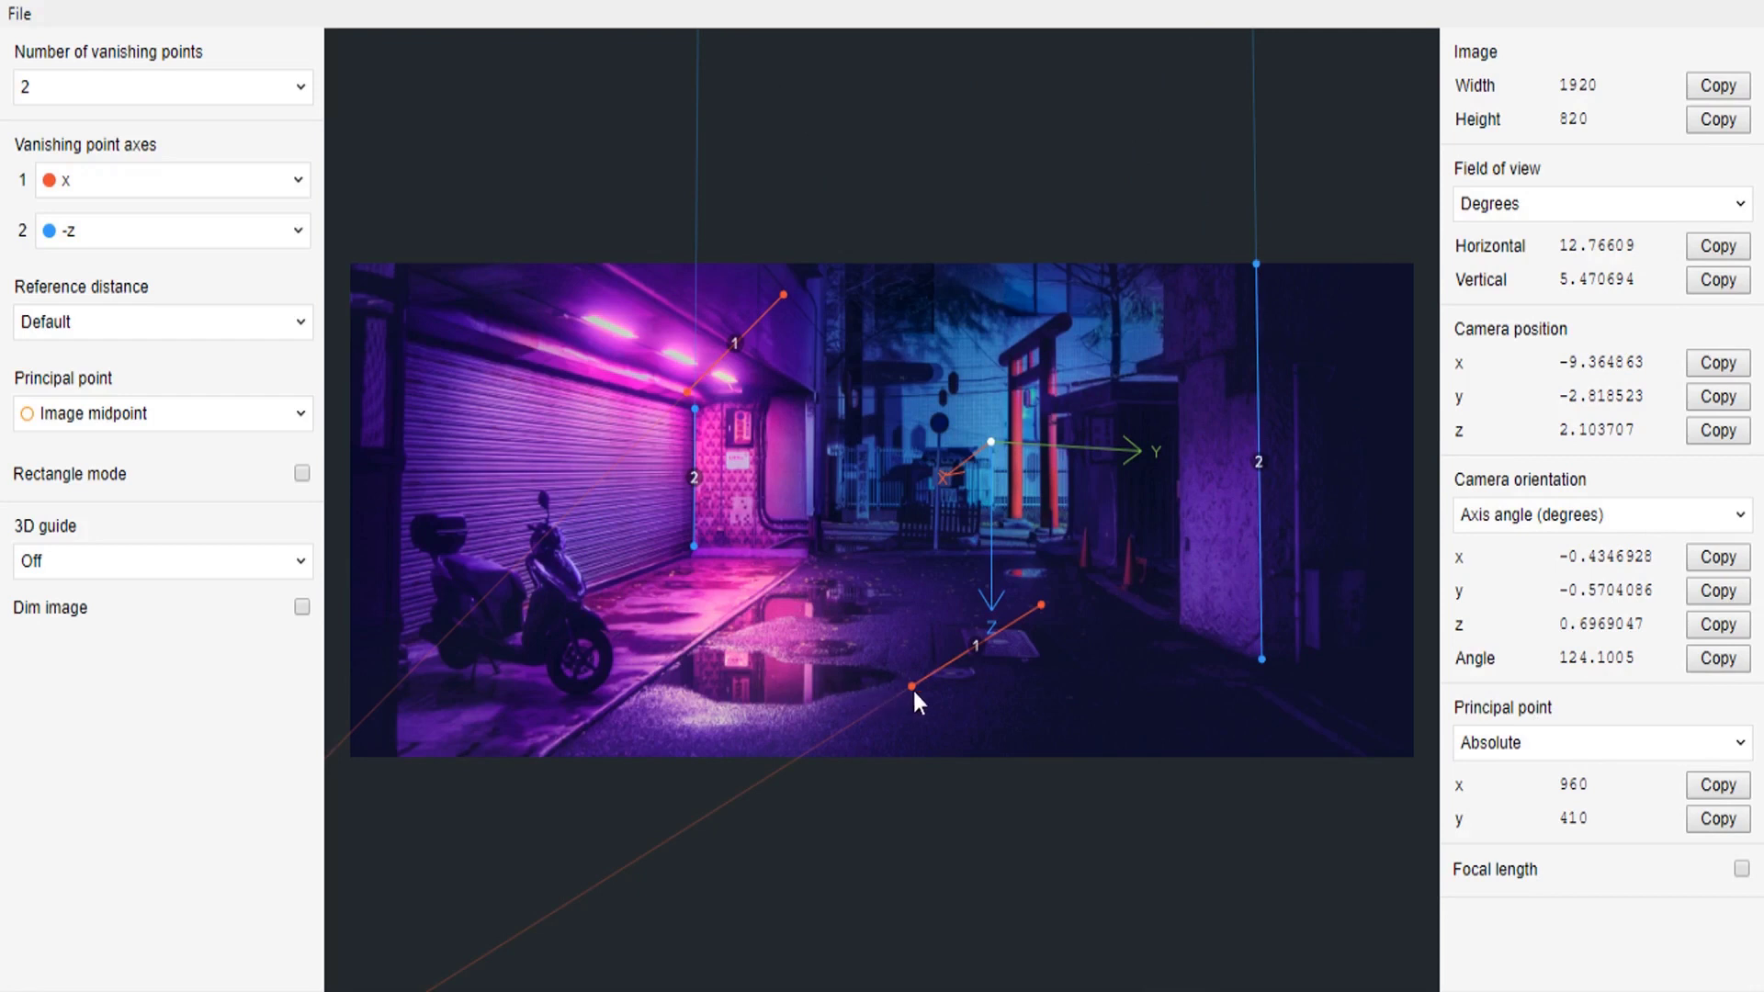
Align the red x-axis lines with the curb and the ceiling edge above the shutter
{"action": "left_click_drag", "start_coordinate": [913, 690], "coordinate": [540, 766]}
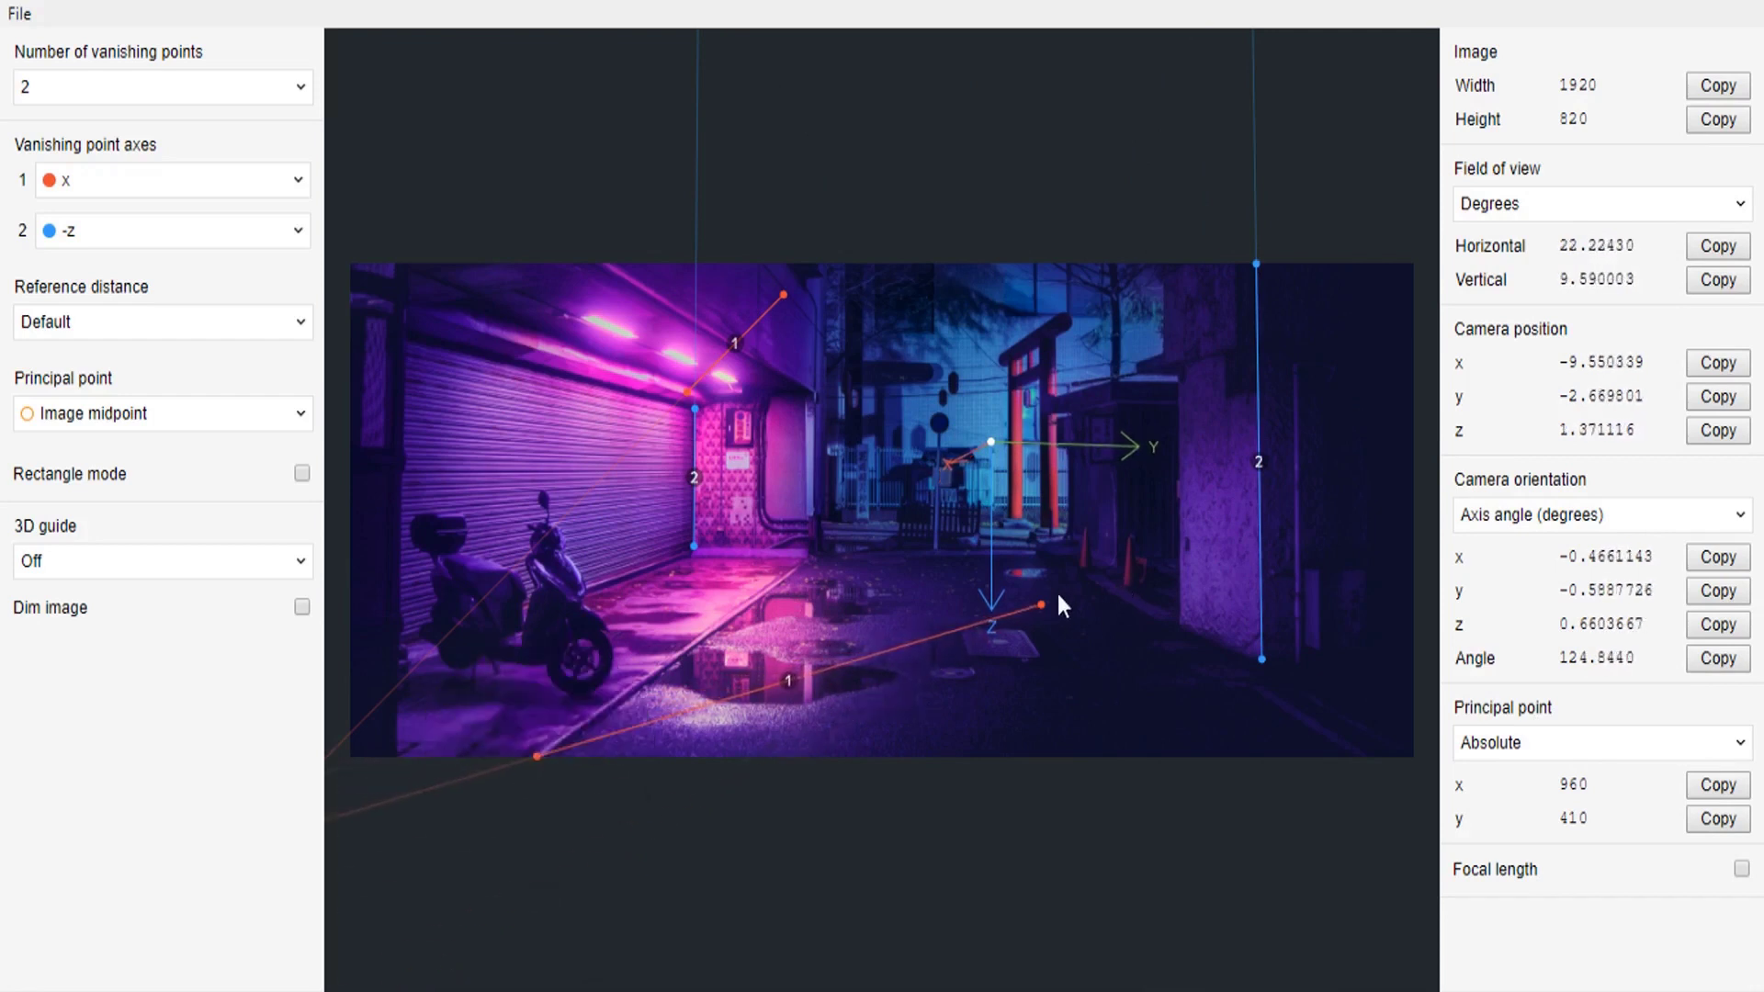
{"action": "left_click_drag", "start_coordinate": [1039, 606], "coordinate": [819, 521]}
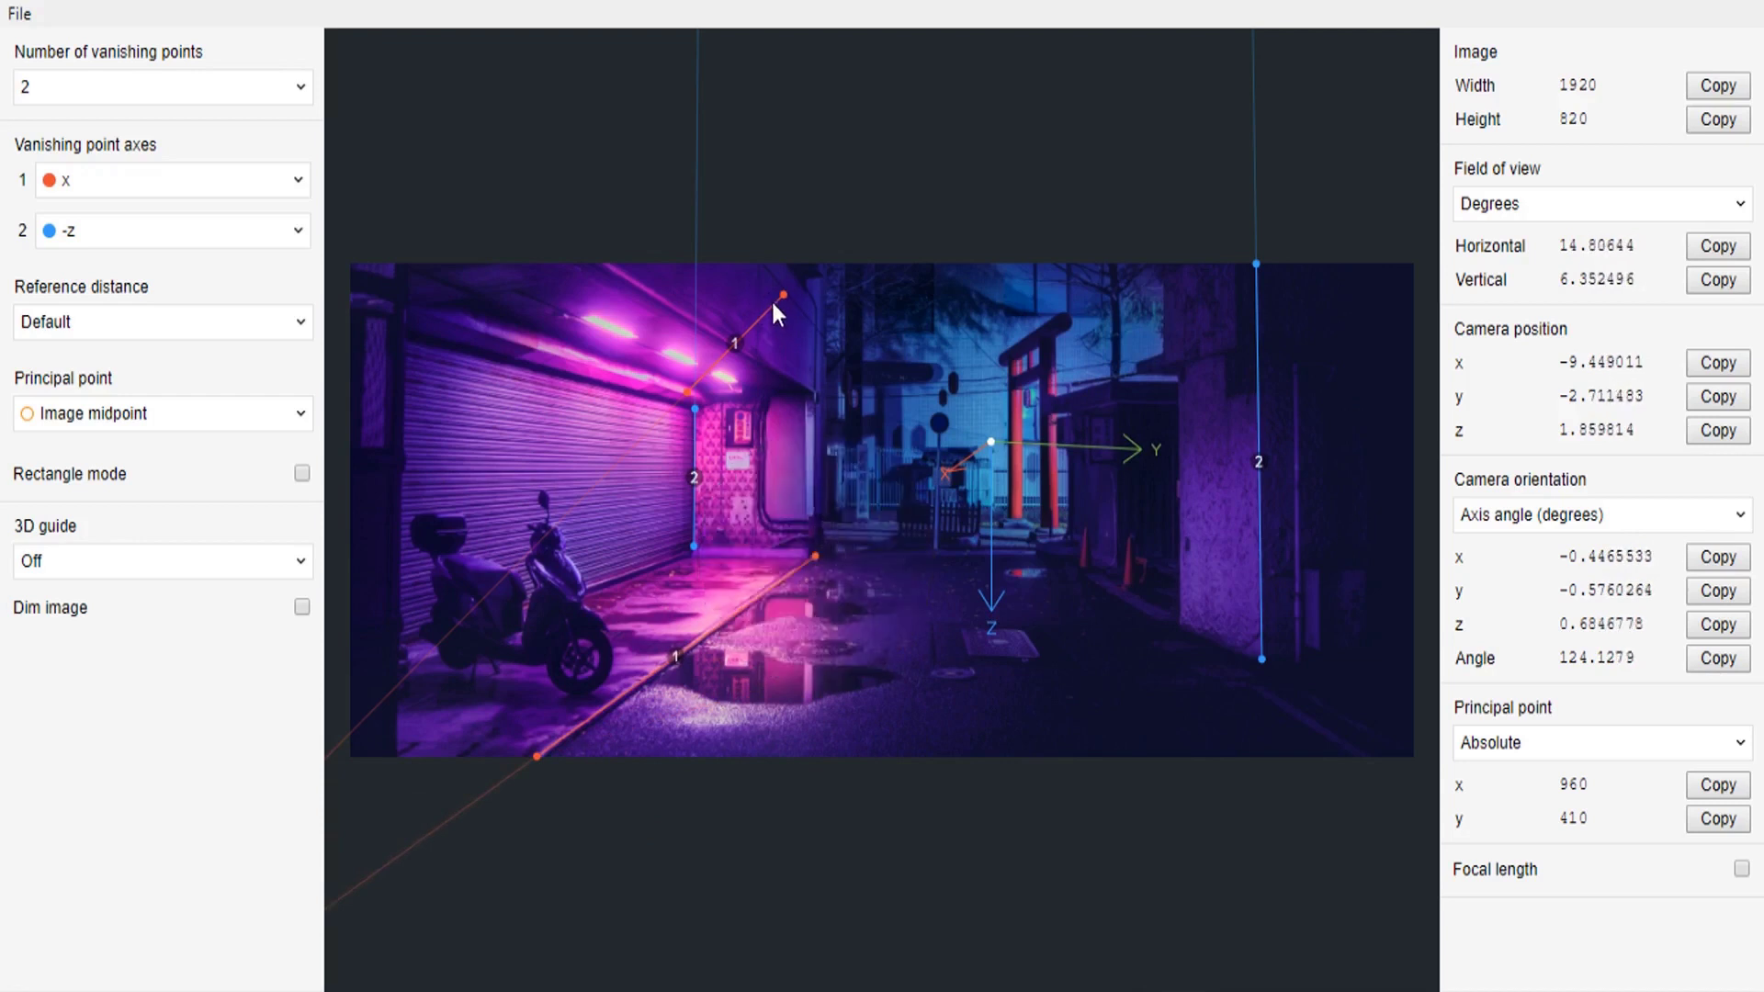
{"action": "left_click_drag", "start_coordinate": [784, 292], "coordinate": [812, 386]}
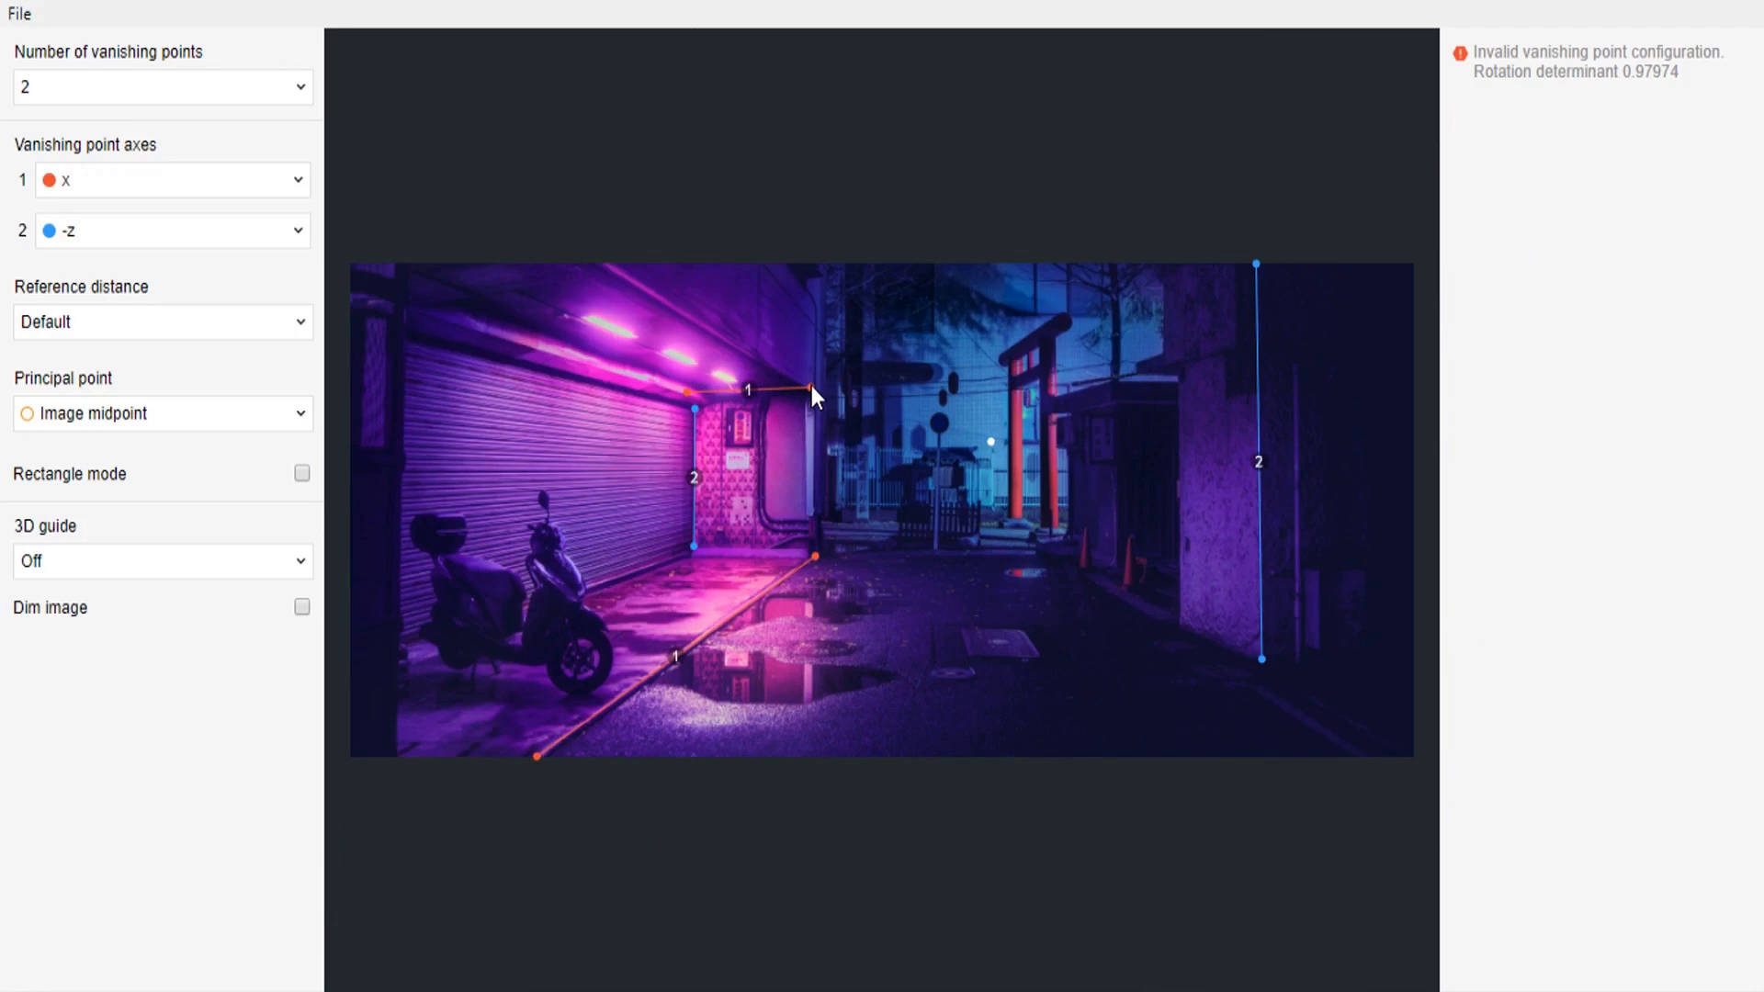
{"action": "mouse_move", "coordinate": [813, 386]}
{"action": "left_mouse_down"}
{"action": "mouse_move", "coordinate": [818, 402]}
{"action": "mouse_move", "coordinate": [807, 362]}
{"action": "left_mouse_up"}
{"action": "left_click_drag", "start_coordinate": [682, 388], "coordinate": [671, 257]}
Nudge line 2's top end for a valid solution, then place the 3D origin on the alley floor
{"action": "left_click_drag", "start_coordinate": [693, 407], "coordinate": [692, 397]}
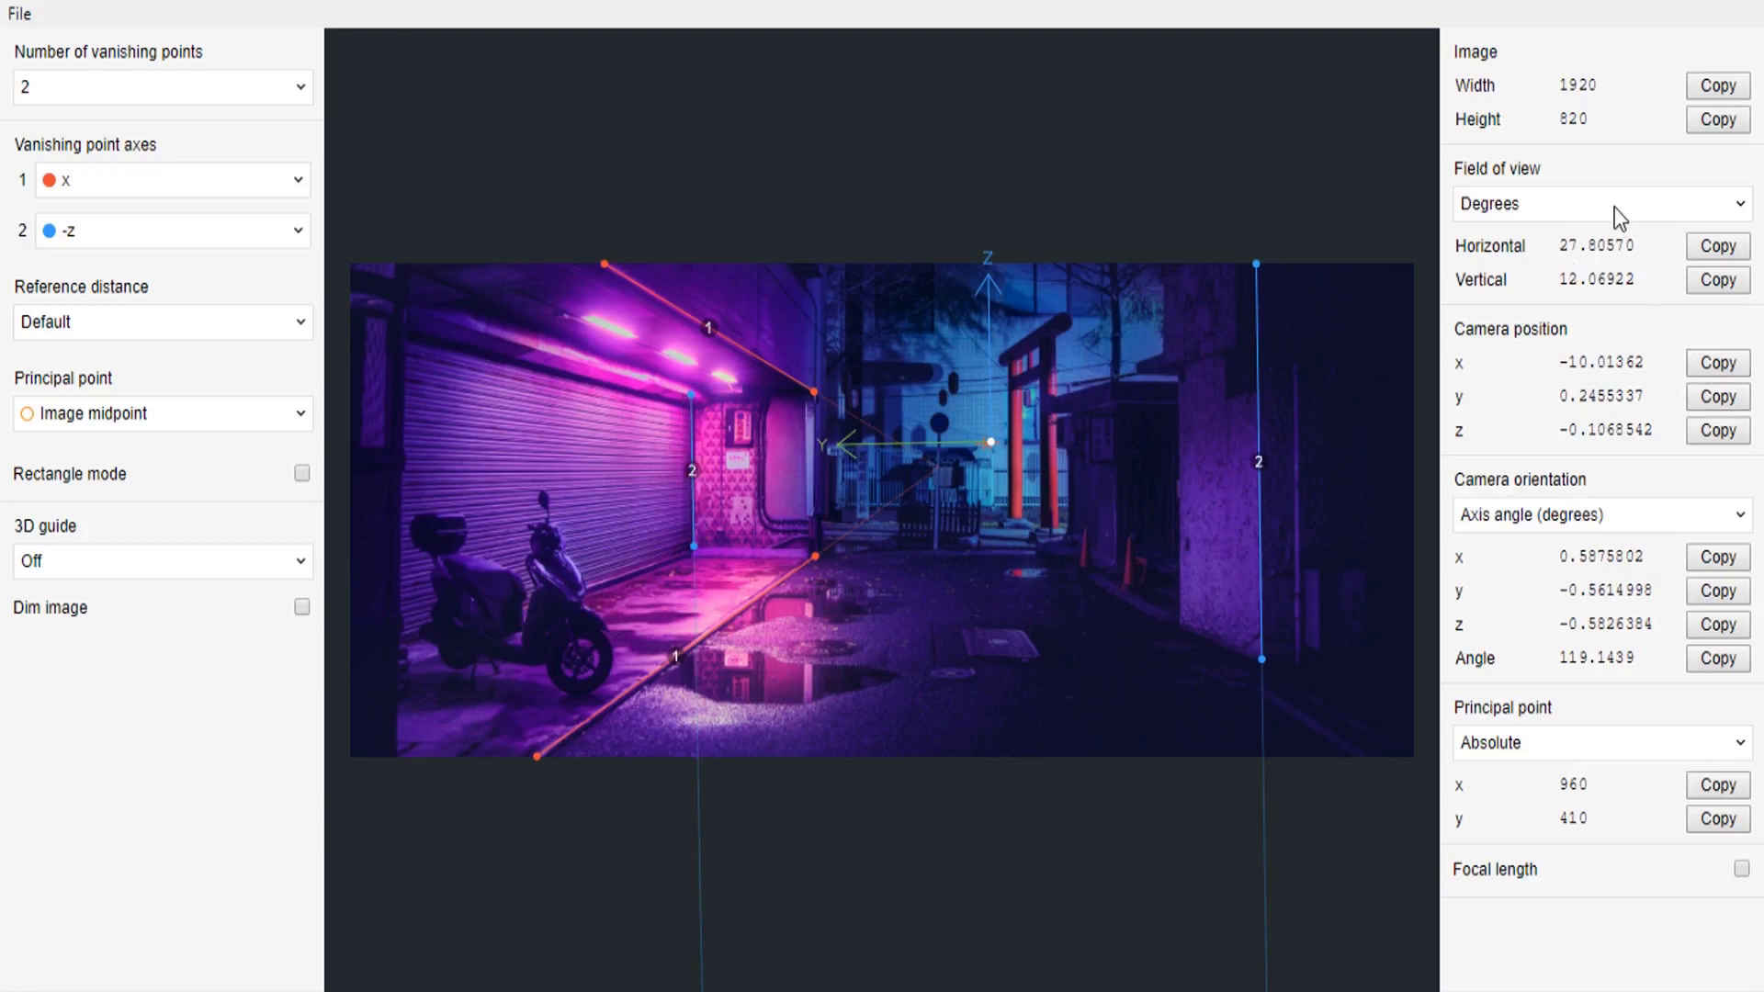
{"action": "left_click_drag", "start_coordinate": [992, 442], "coordinate": [921, 682]}
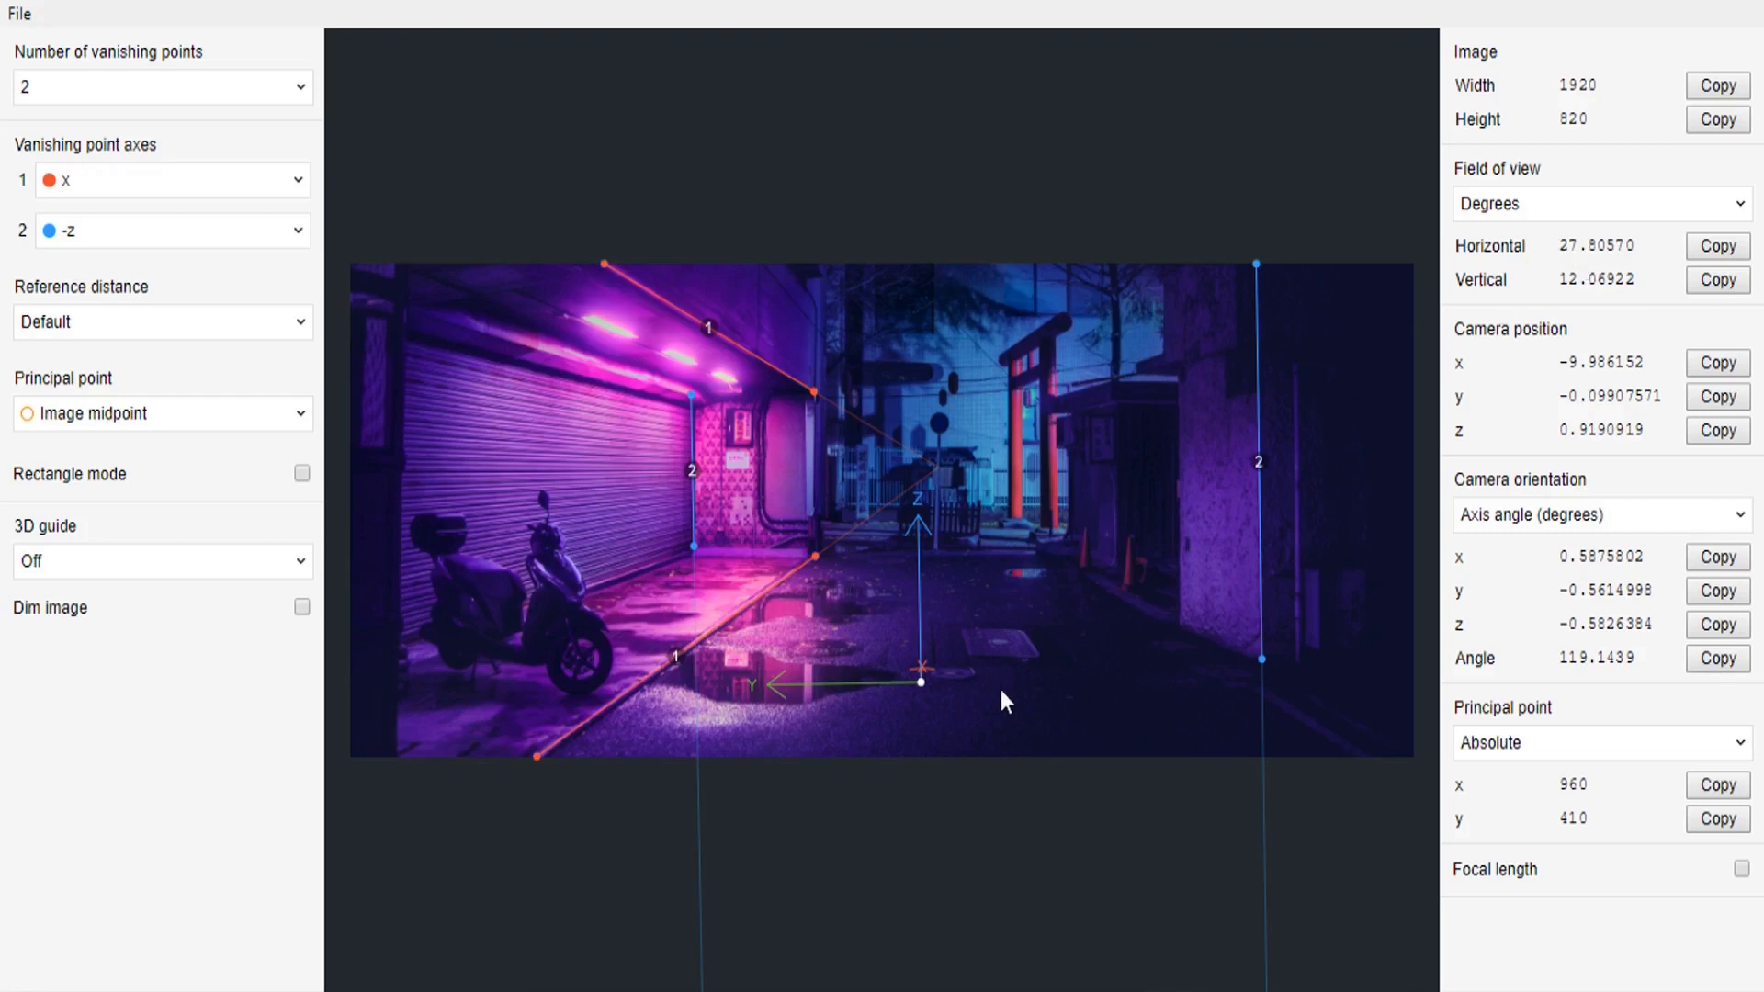
{"action": "mouse_move", "coordinate": [922, 680]}
{"action": "left_mouse_down"}
{"action": "mouse_move", "coordinate": [854, 669]}
{"action": "mouse_move", "coordinate": [952, 679]}
{"action": "left_mouse_up"}
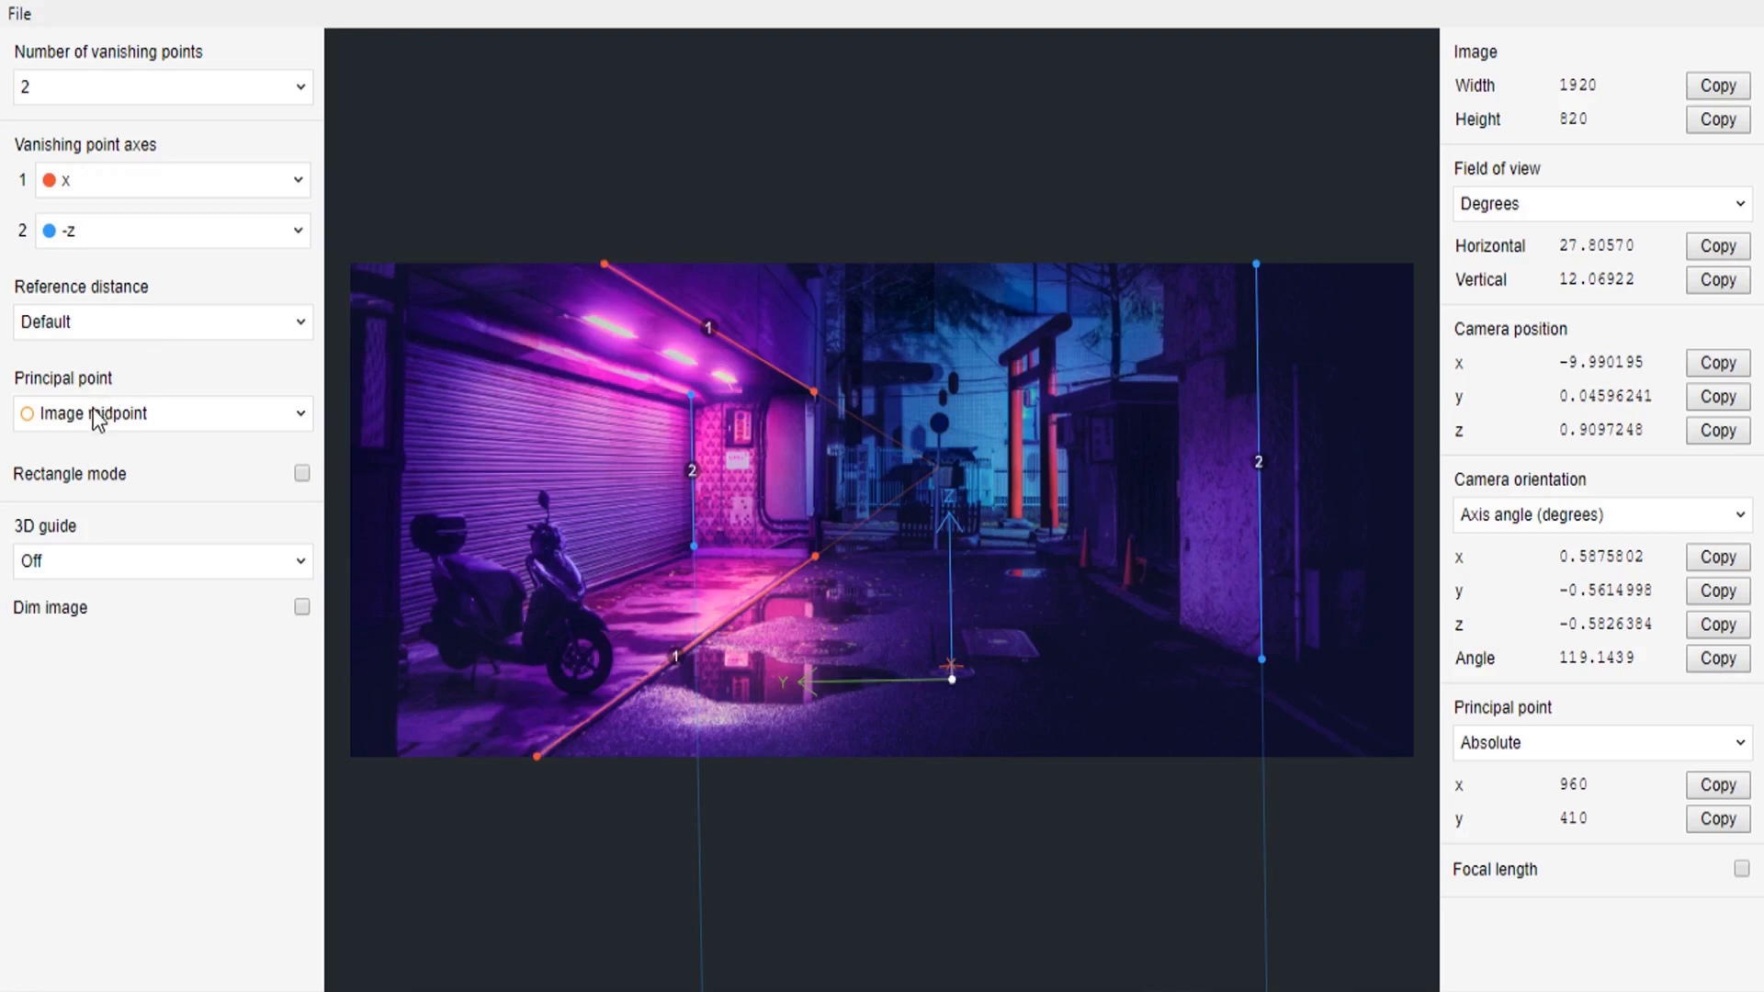
Switch the principal point option from image midpoint to Manual
{"action": "left_click", "coordinate": [143, 425]}
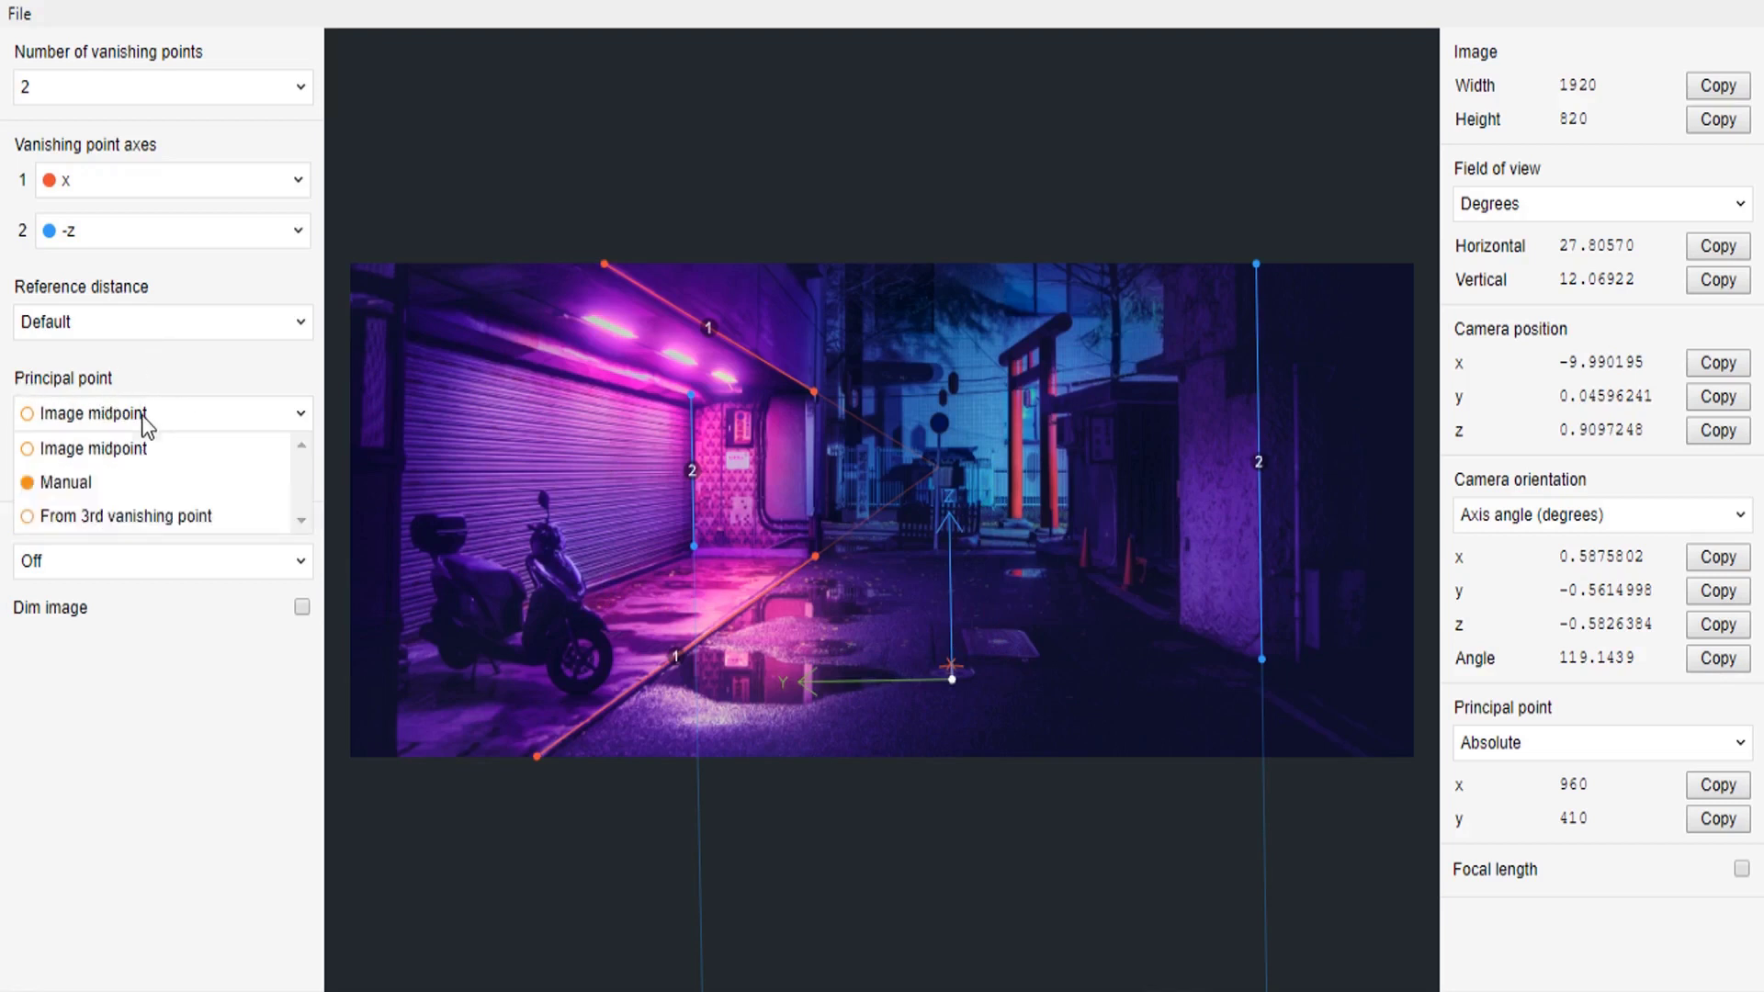
{"action": "left_click", "coordinate": [62, 483]}
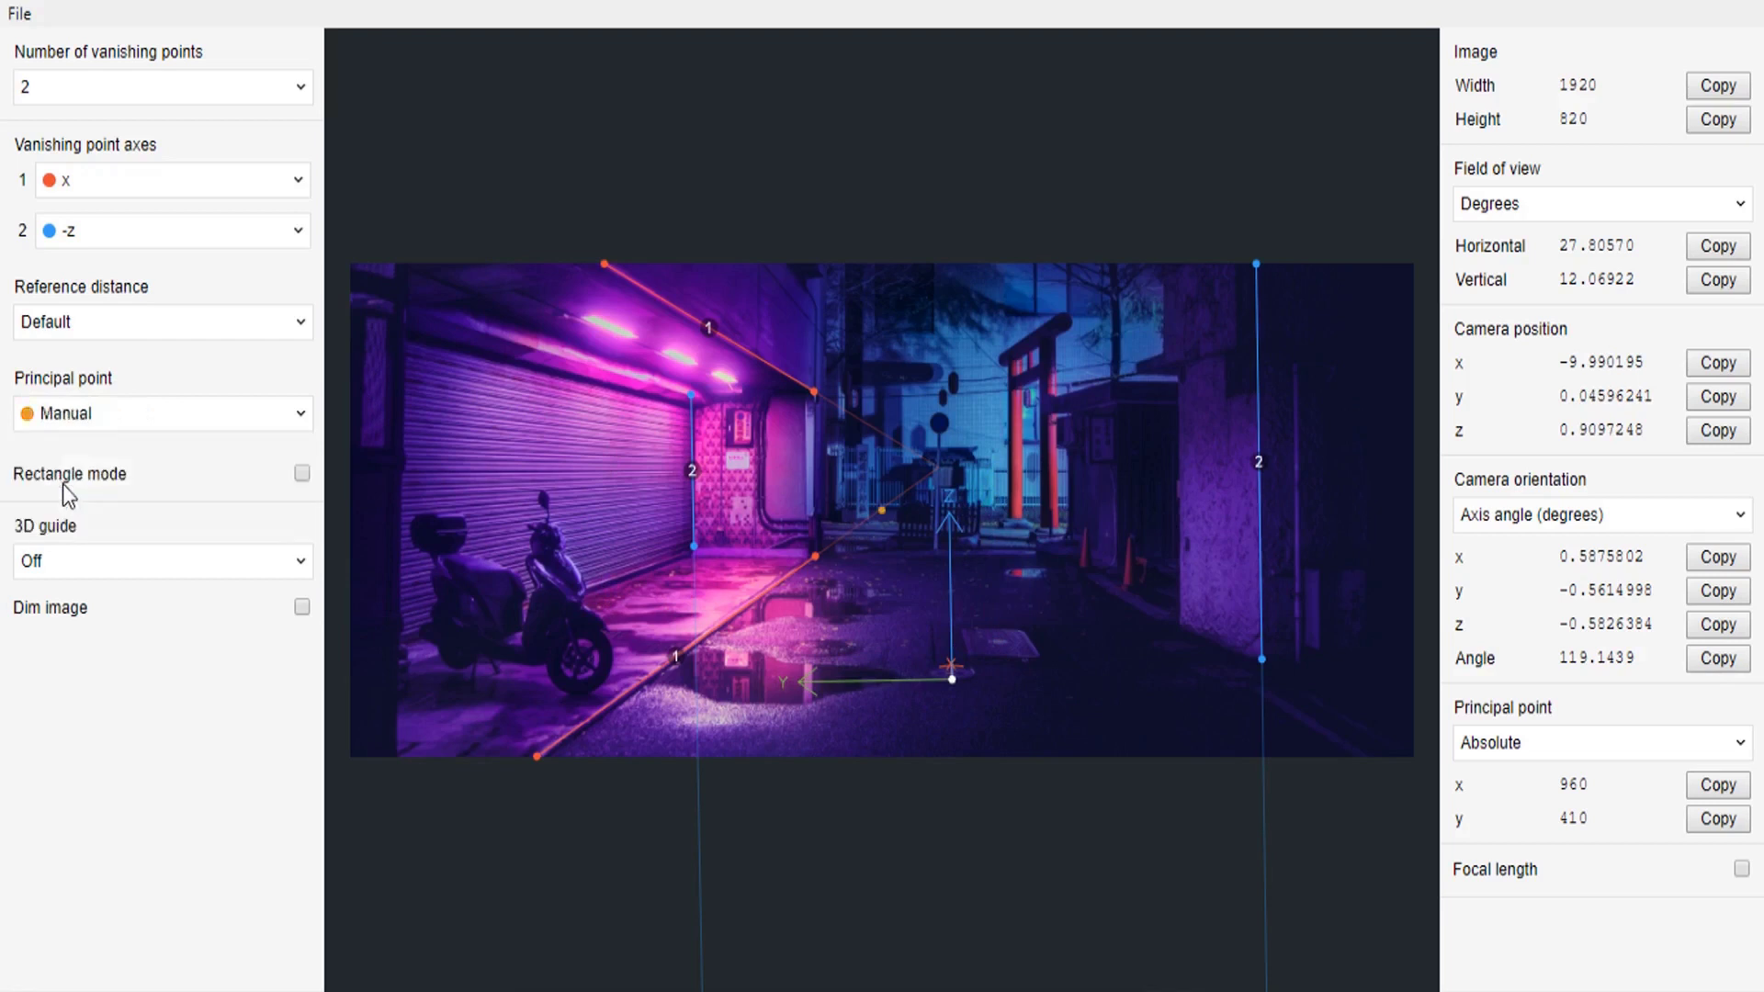
{"action": "left_click", "coordinate": [91, 420]}
{"action": "left_click", "coordinate": [81, 452]}
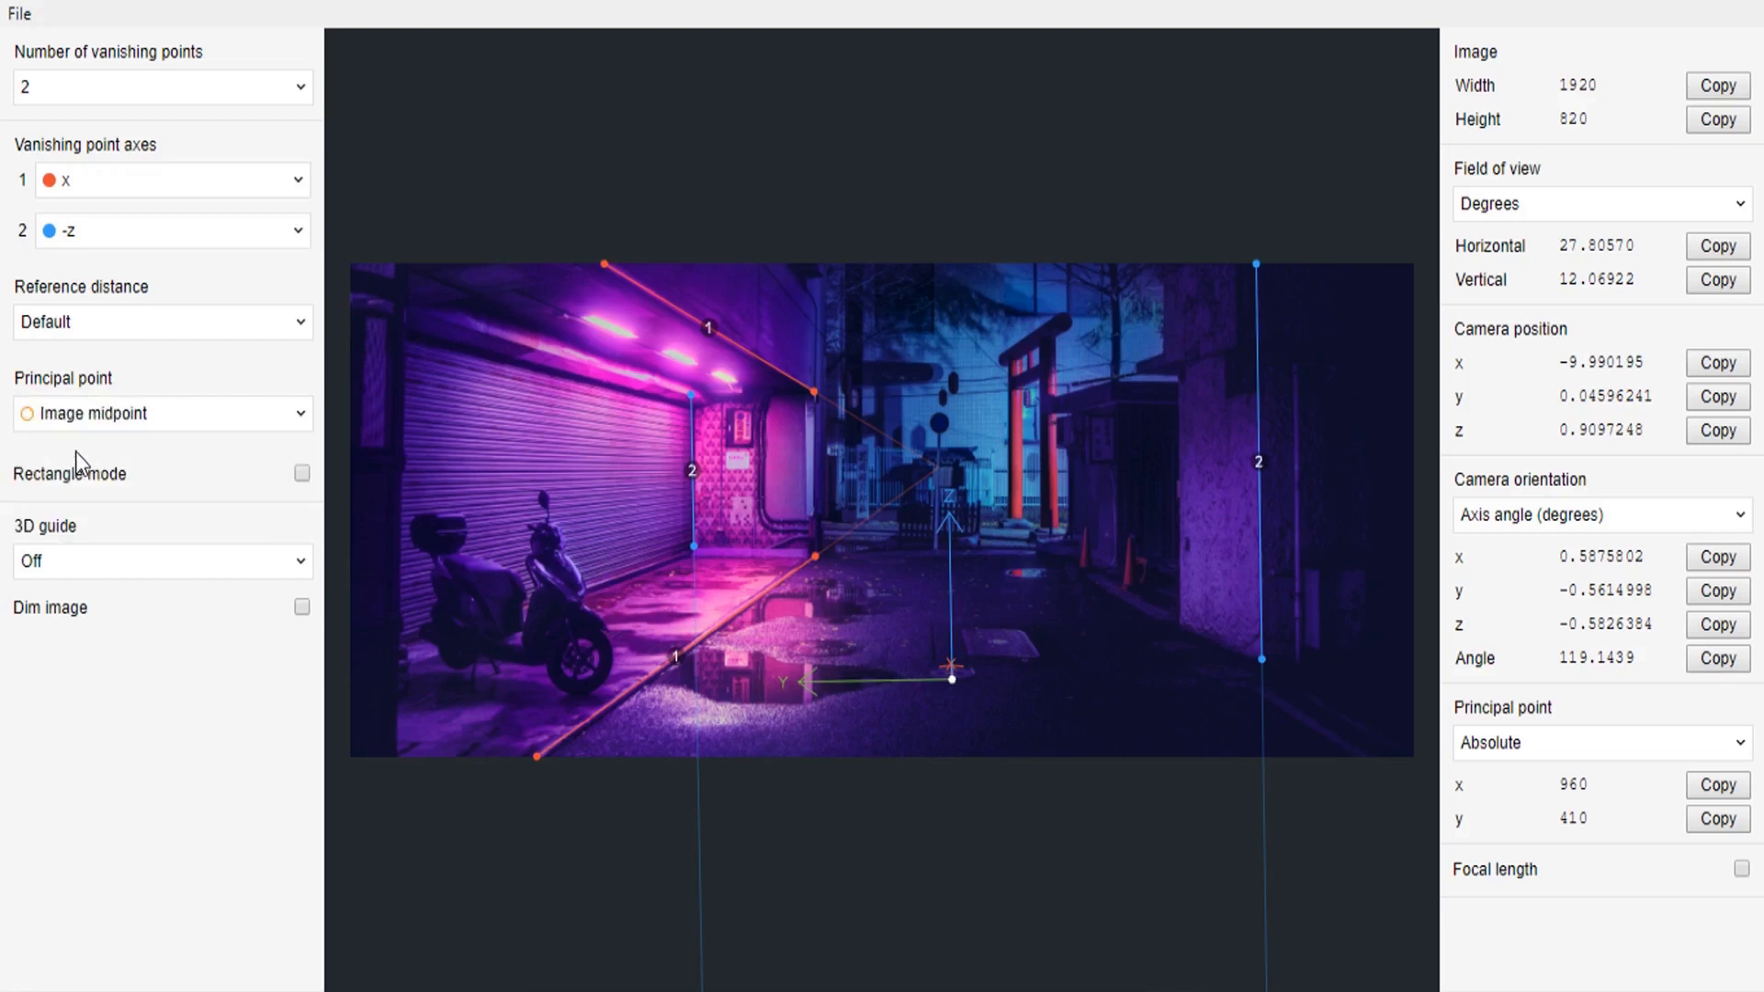
{"action": "left_click", "coordinate": [143, 423]}
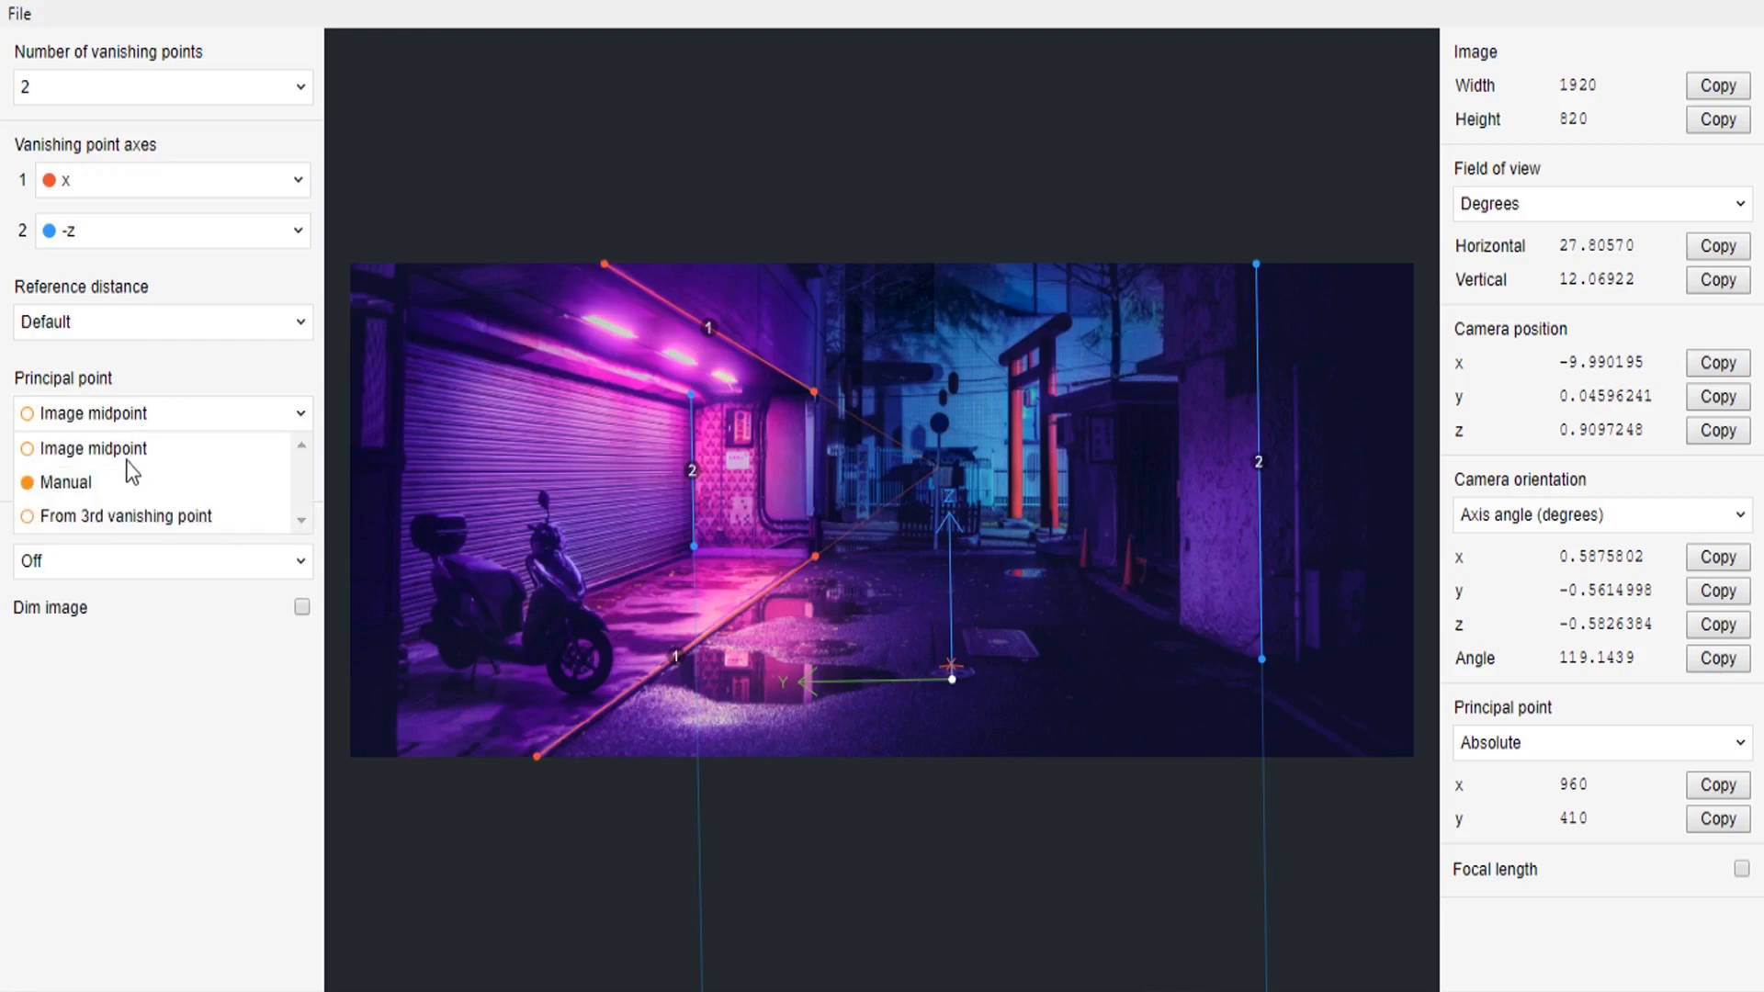
{"action": "left_click", "coordinate": [57, 487]}
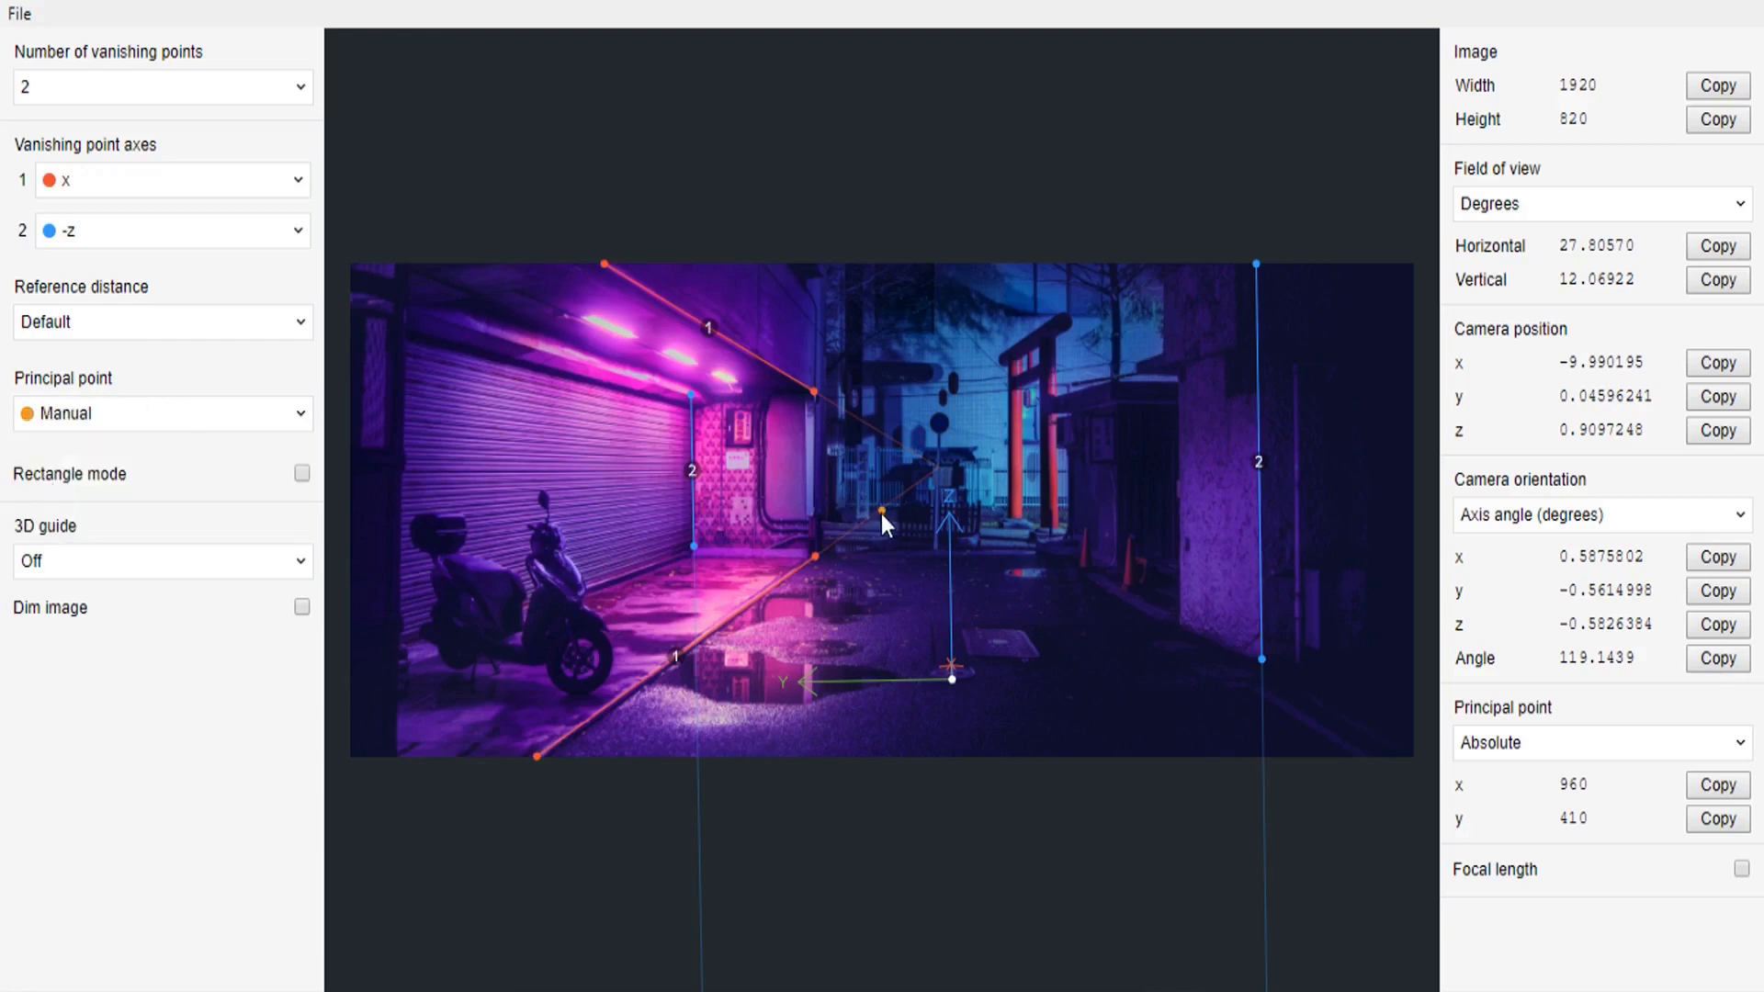
Drag the principal point right to 1009.171, 346.7805, giving a 76.87° horizontal field of view
{"action": "left_click_drag", "start_coordinate": [880, 517], "coordinate": [847, 498]}
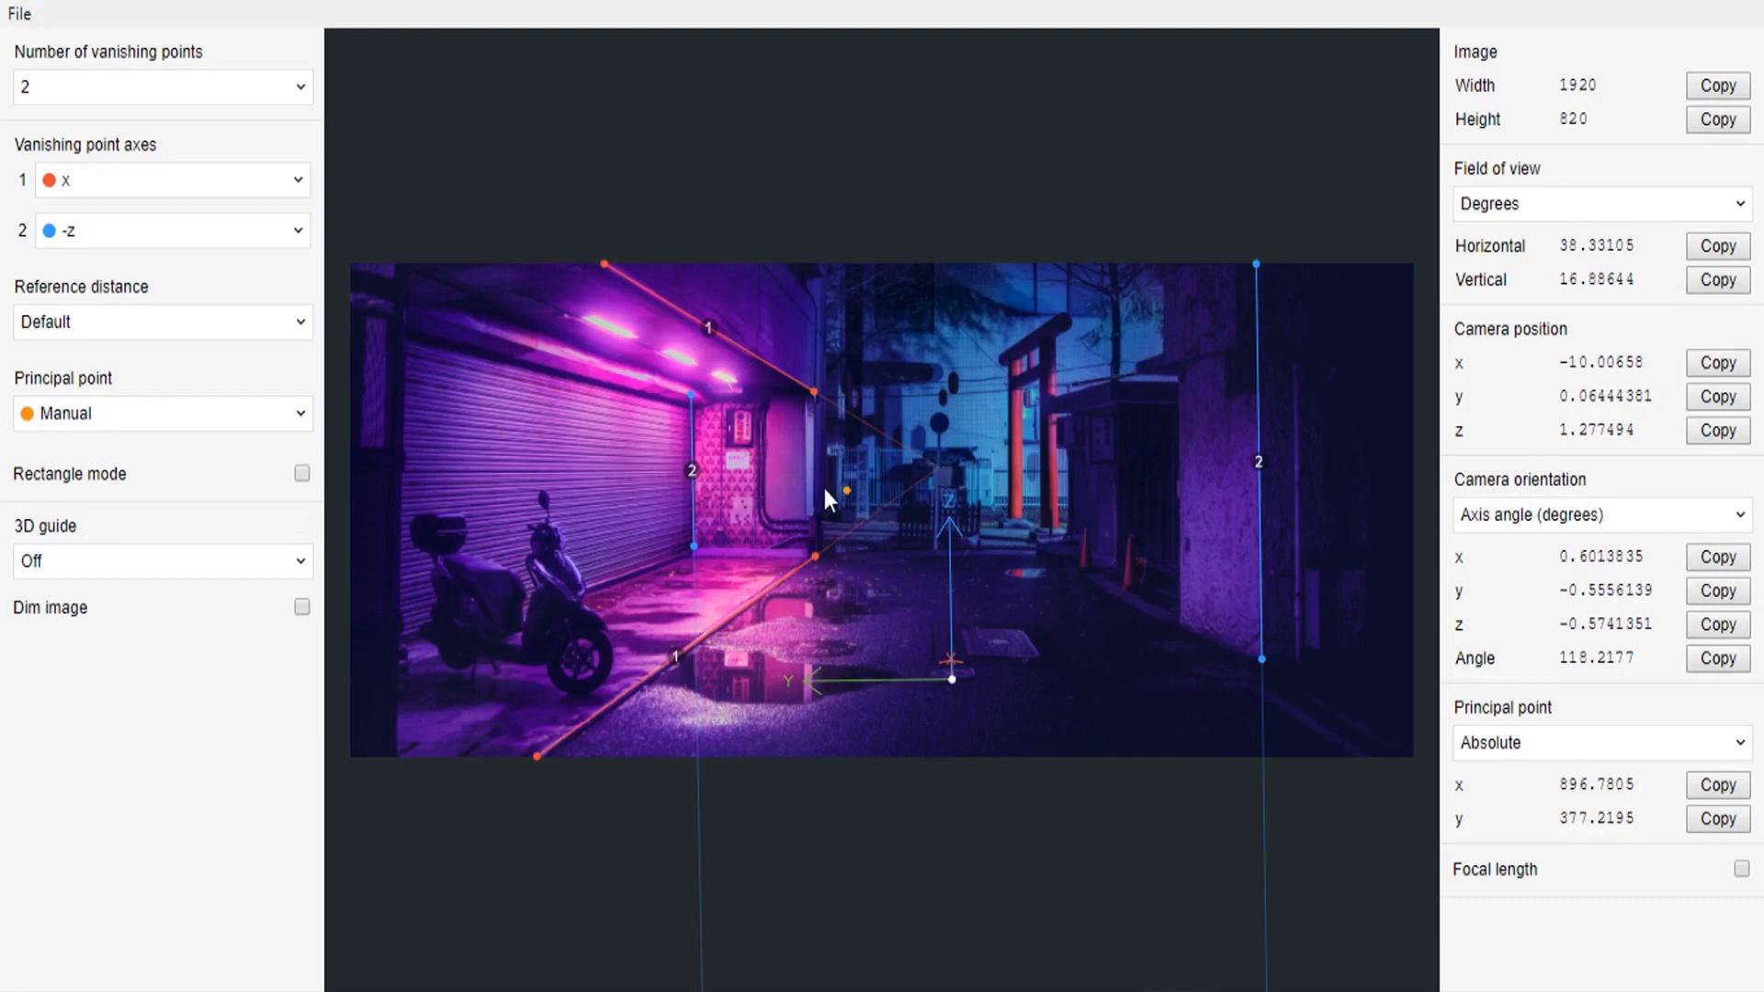
{"action": "left_click_drag", "start_coordinate": [847, 493], "coordinate": [858, 491]}
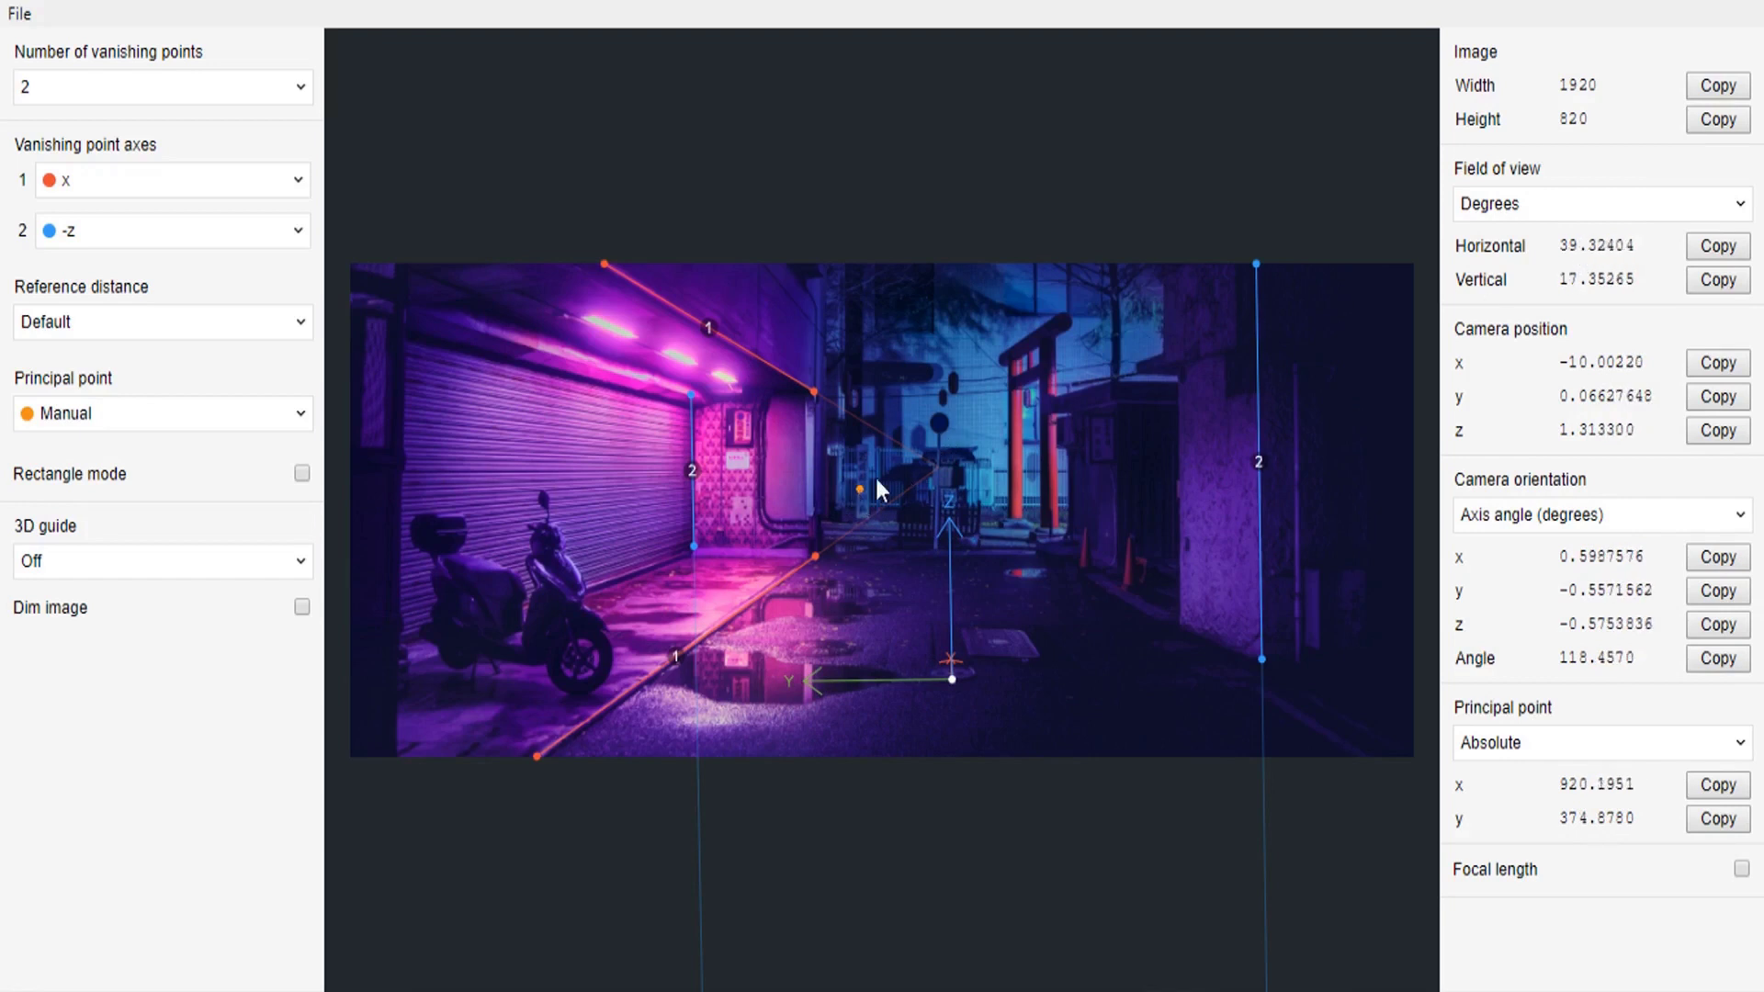
{"action": "left_click_drag", "start_coordinate": [857, 494], "coordinate": [869, 495]}
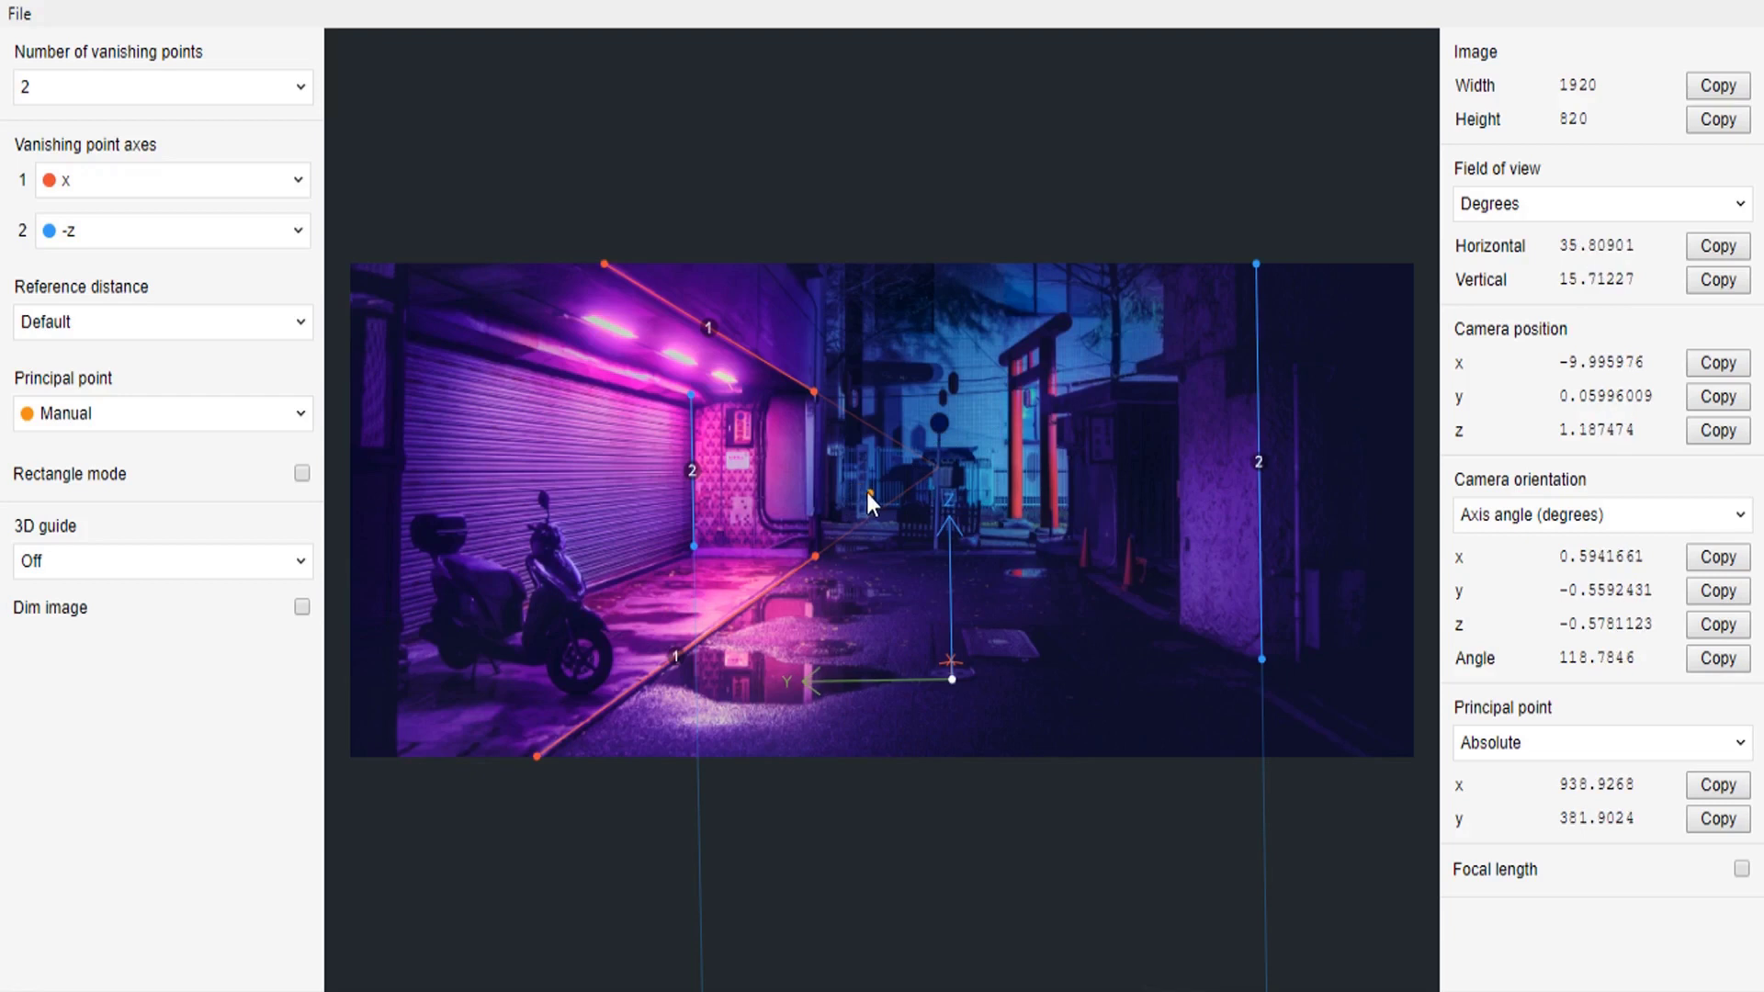
{"action": "left_click_drag", "start_coordinate": [868, 492], "coordinate": [906, 471]}
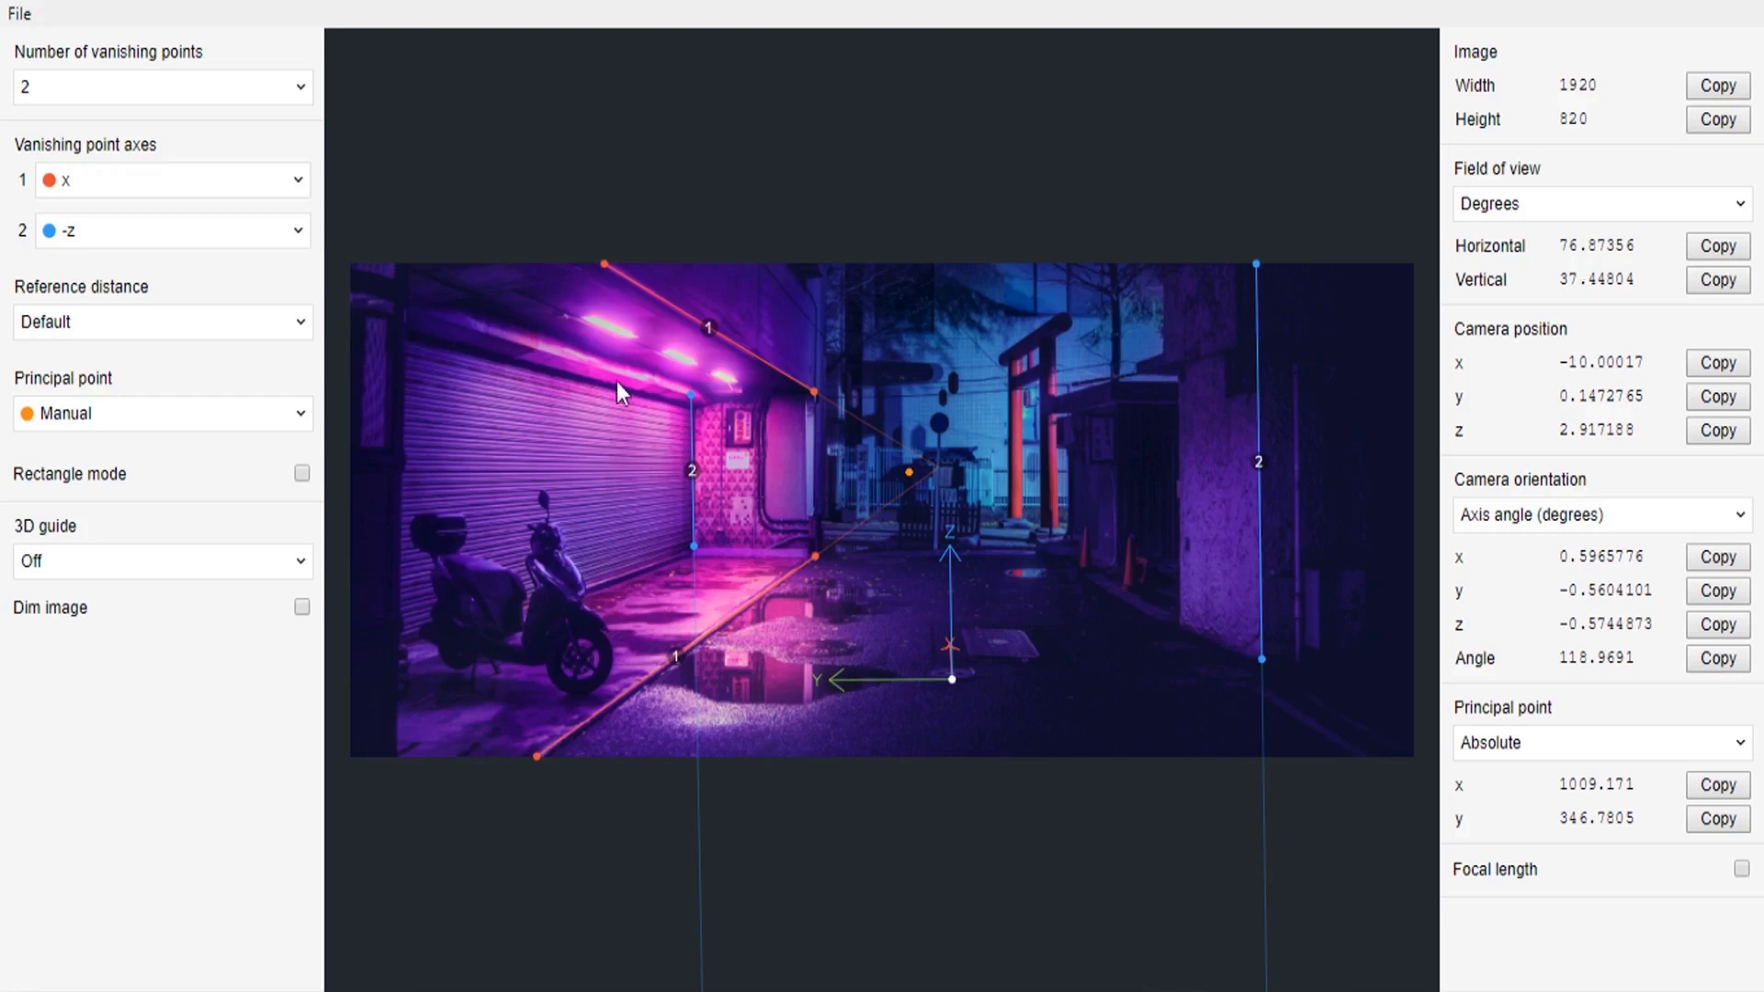
Use File > Save as to store the project as 'fSpy Exterior' in Scale Matching
{"action": "left_click", "coordinate": [22, 15]}
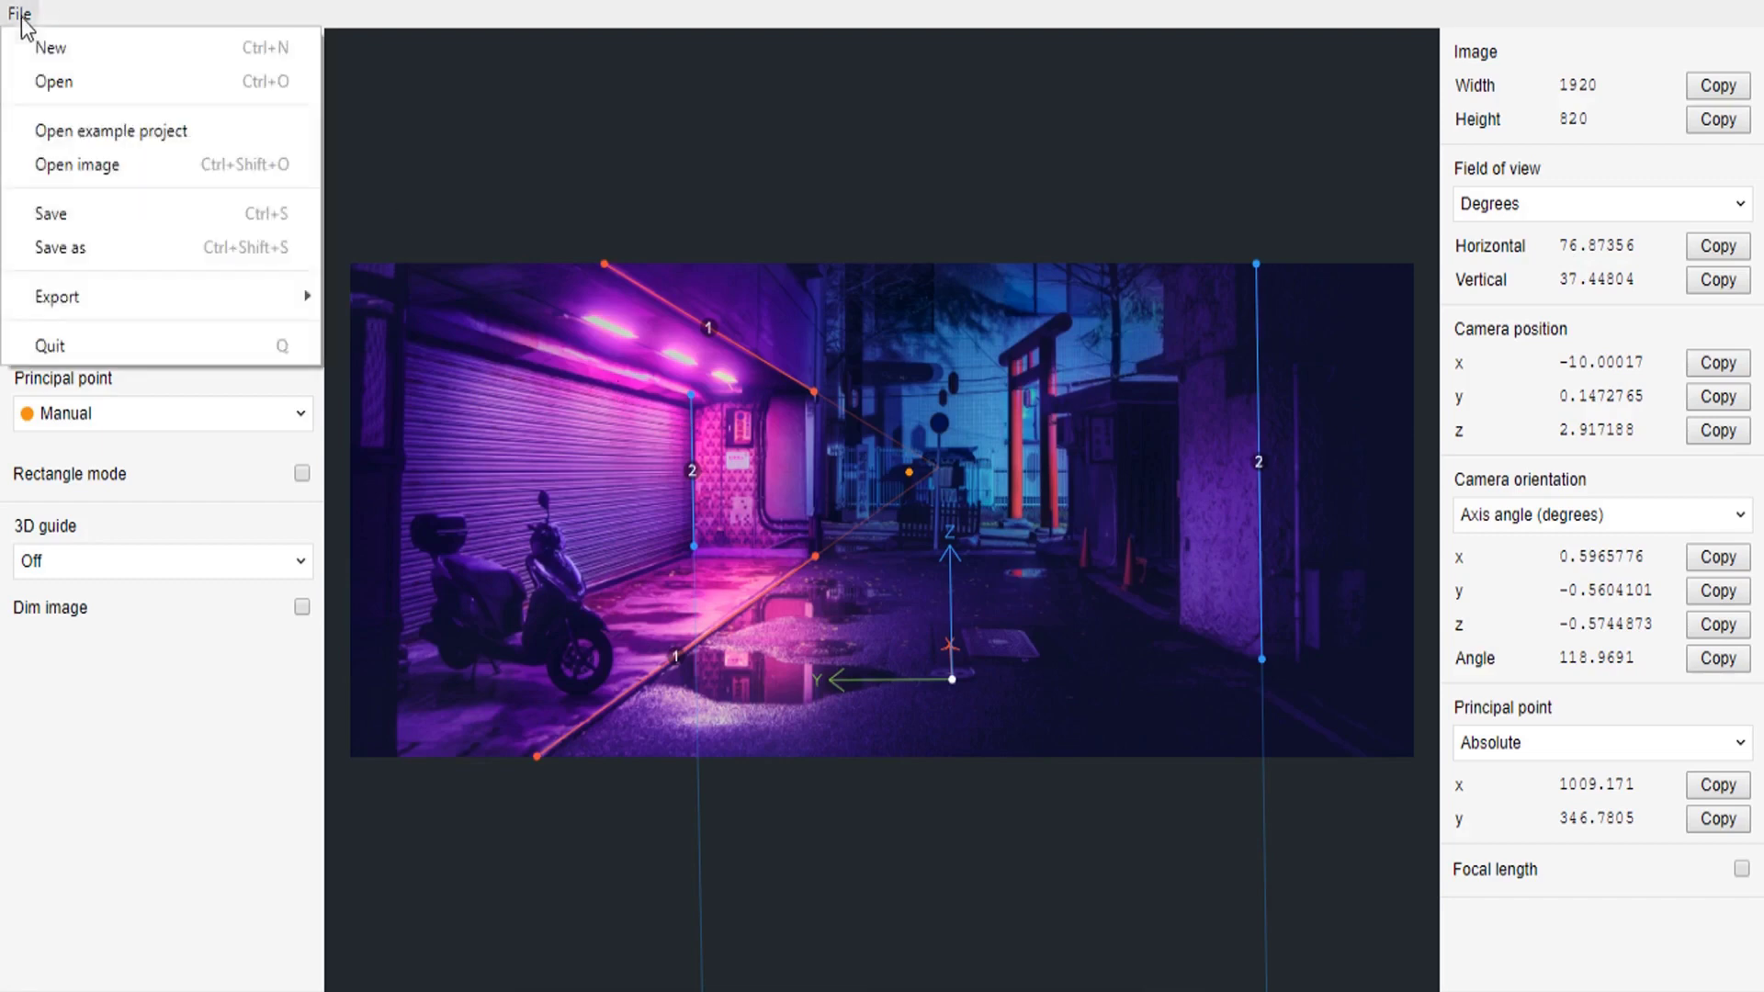
{"action": "left_click", "coordinate": [79, 249]}
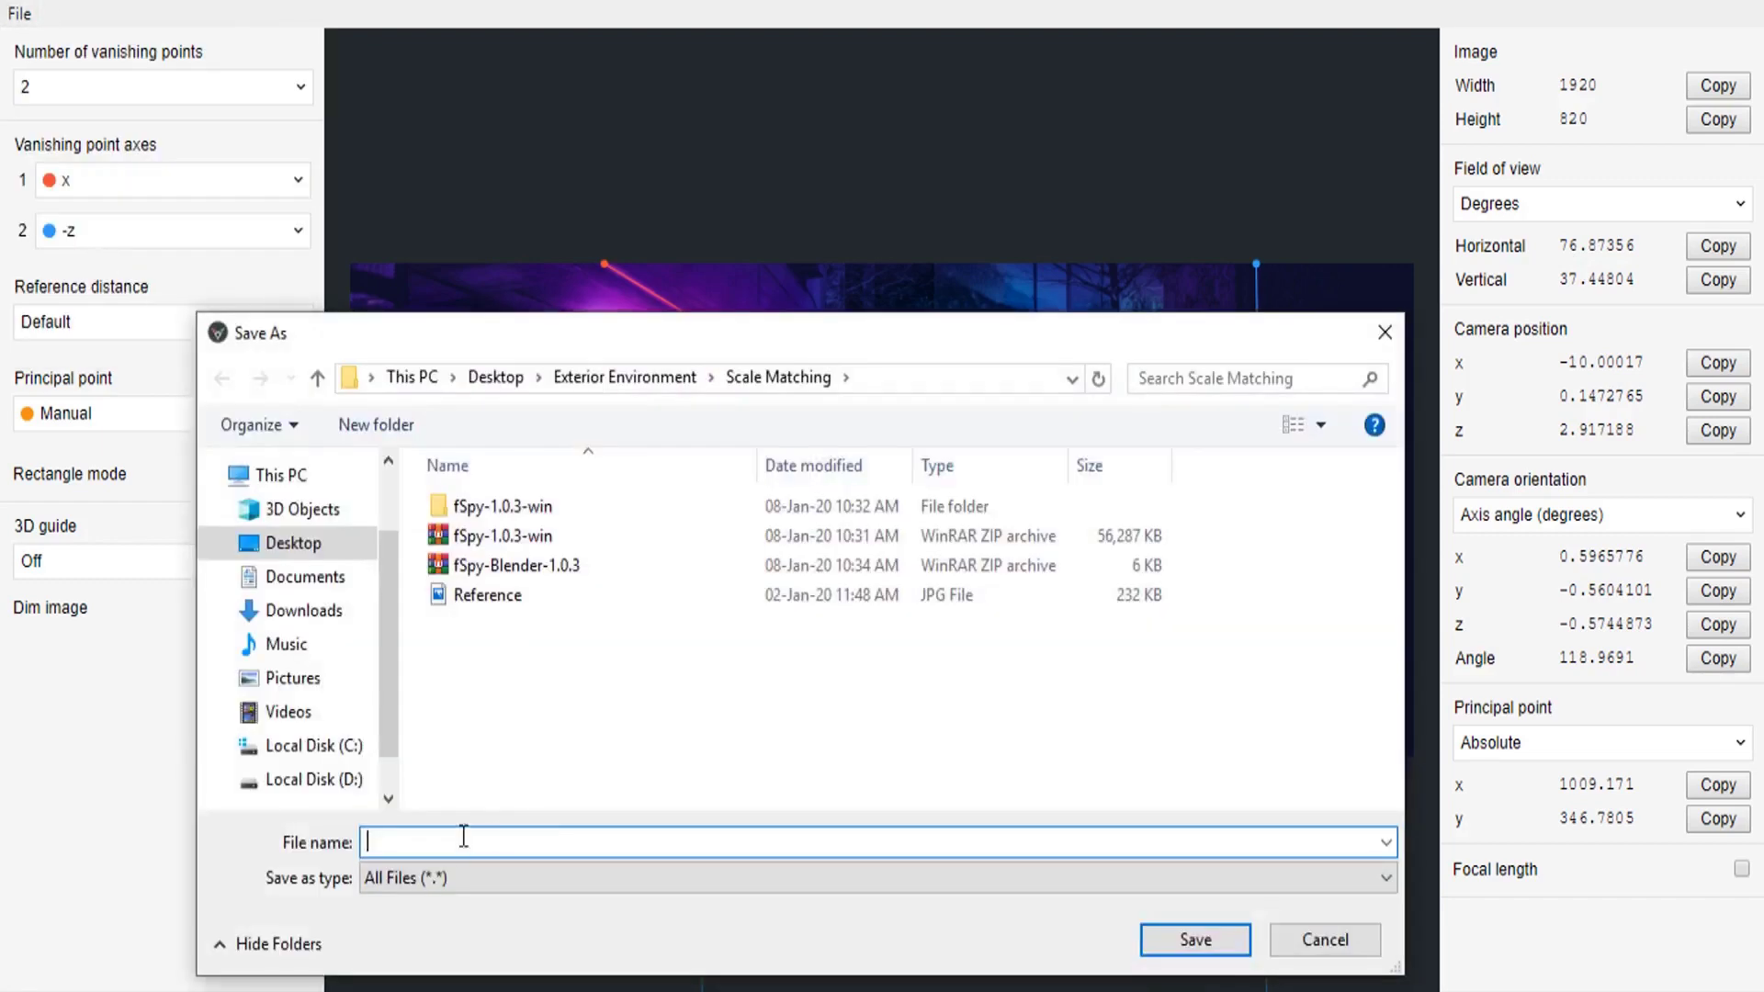
{"action": "type", "text": "fSp"}
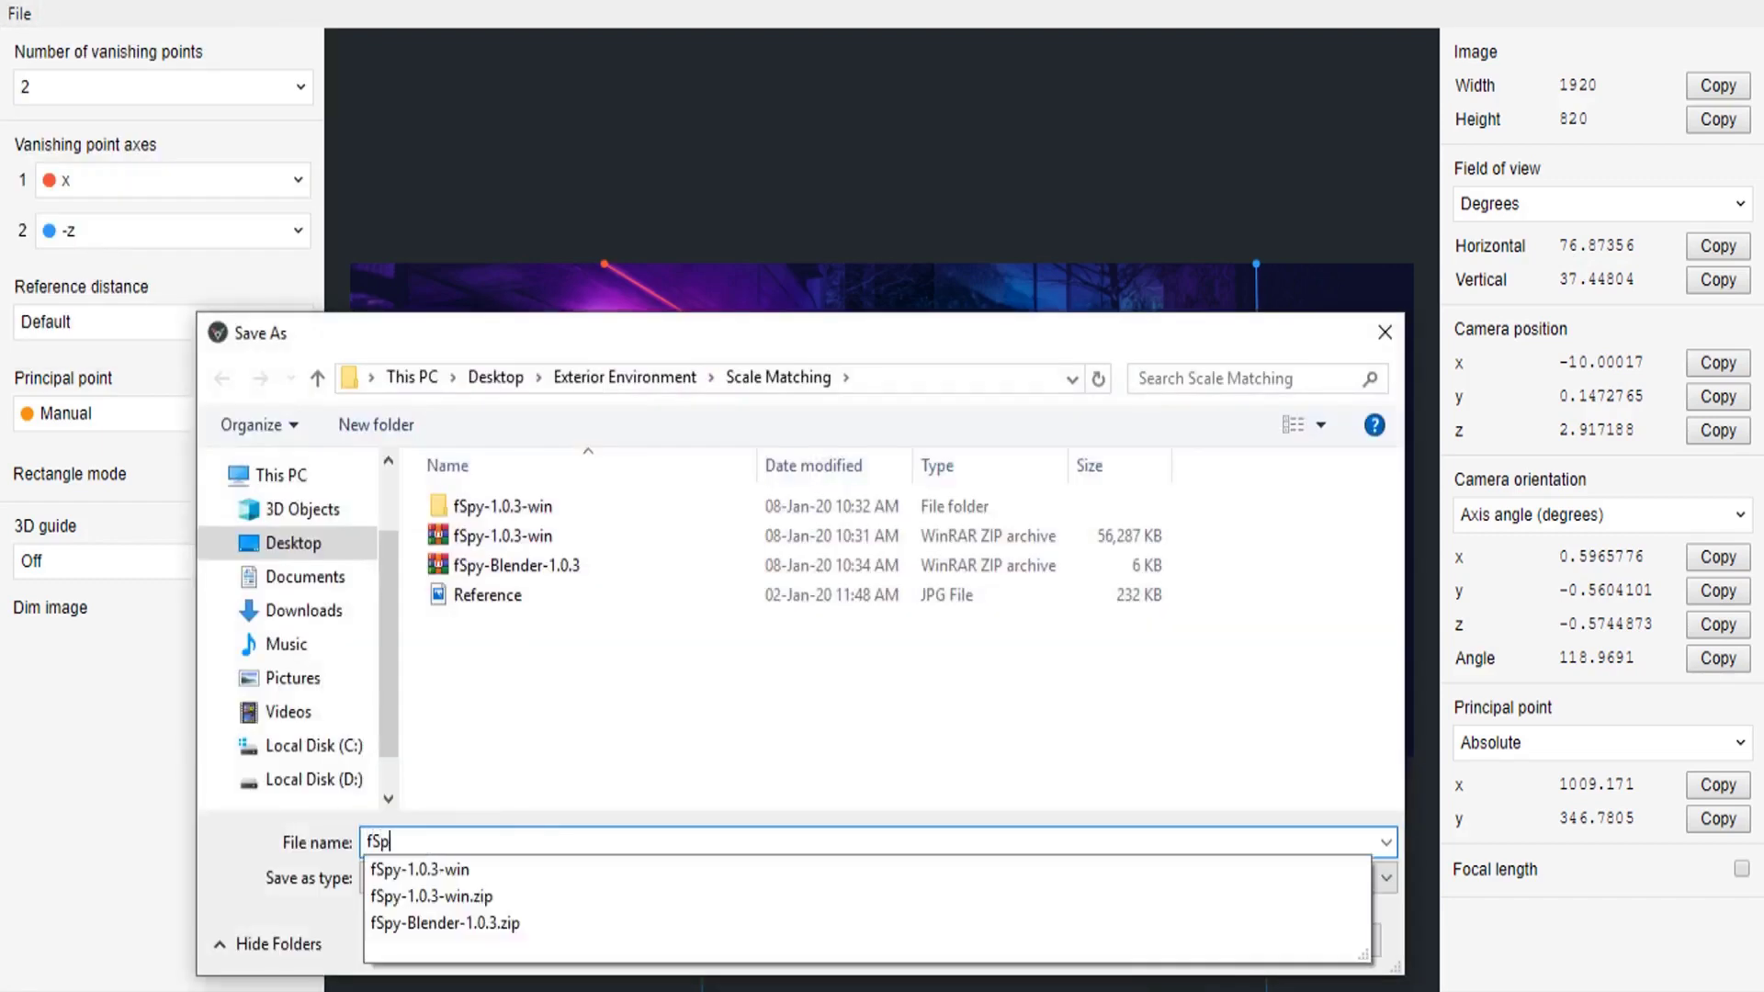
{"action": "type", "text": "y Exterior"}
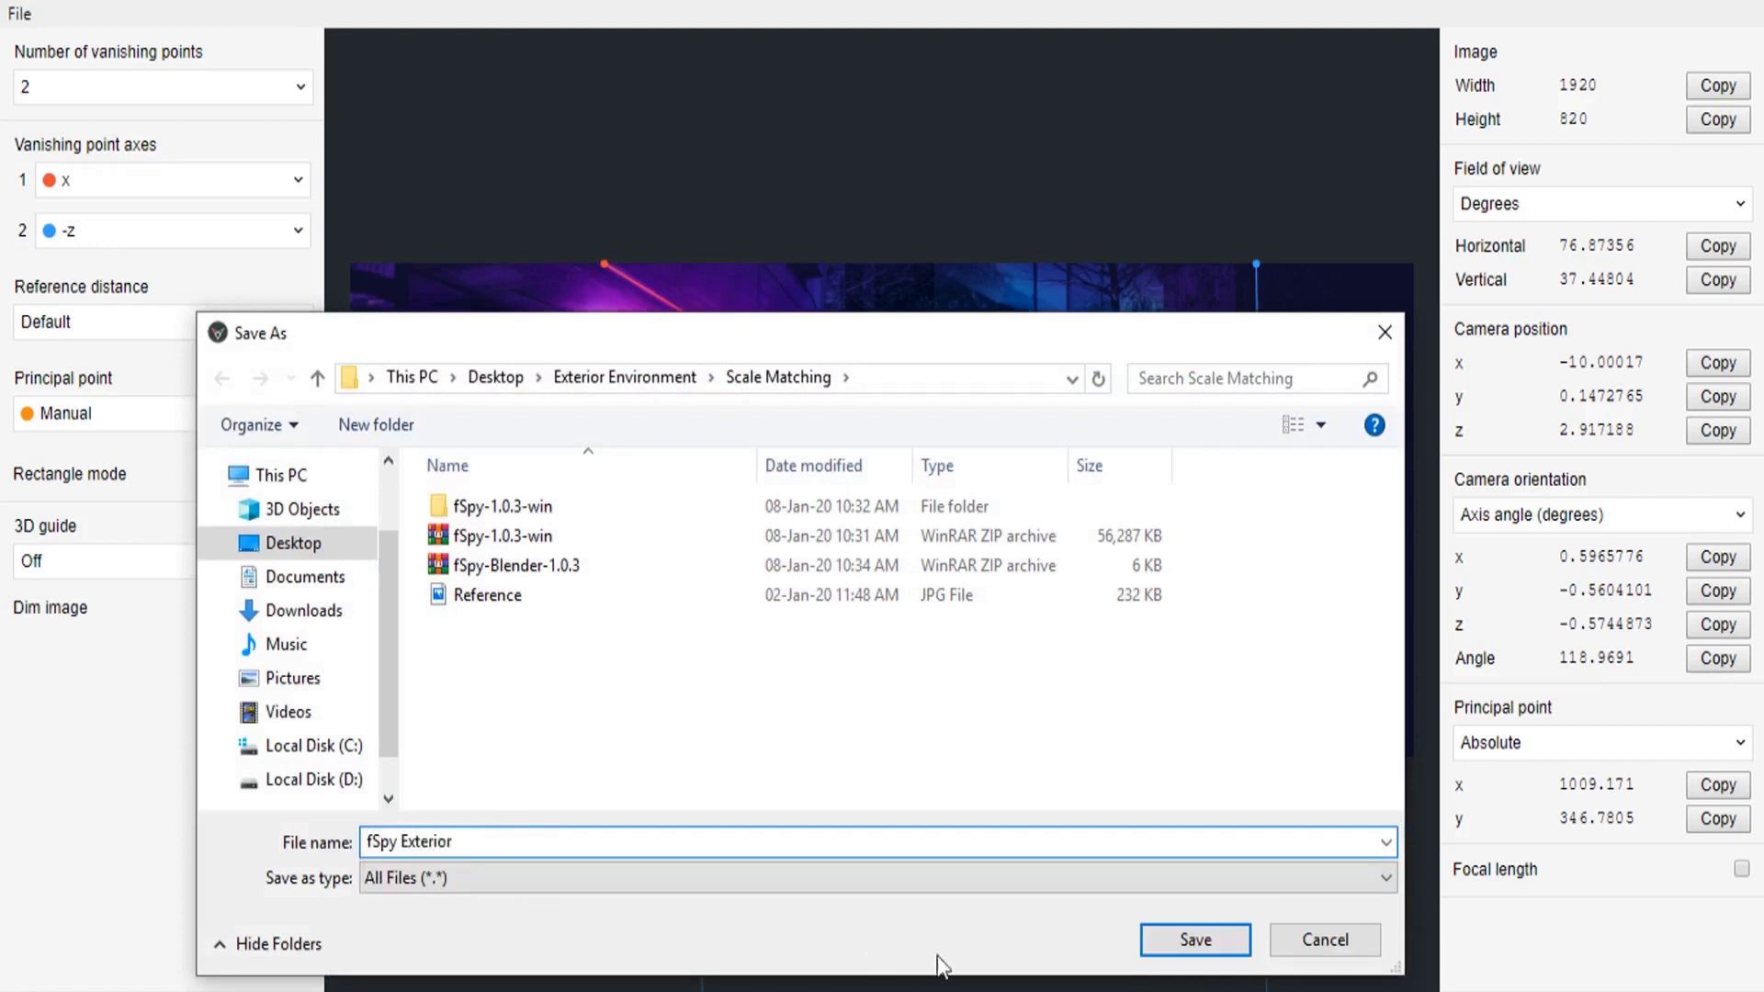
{"action": "left_click", "coordinate": [1187, 937]}
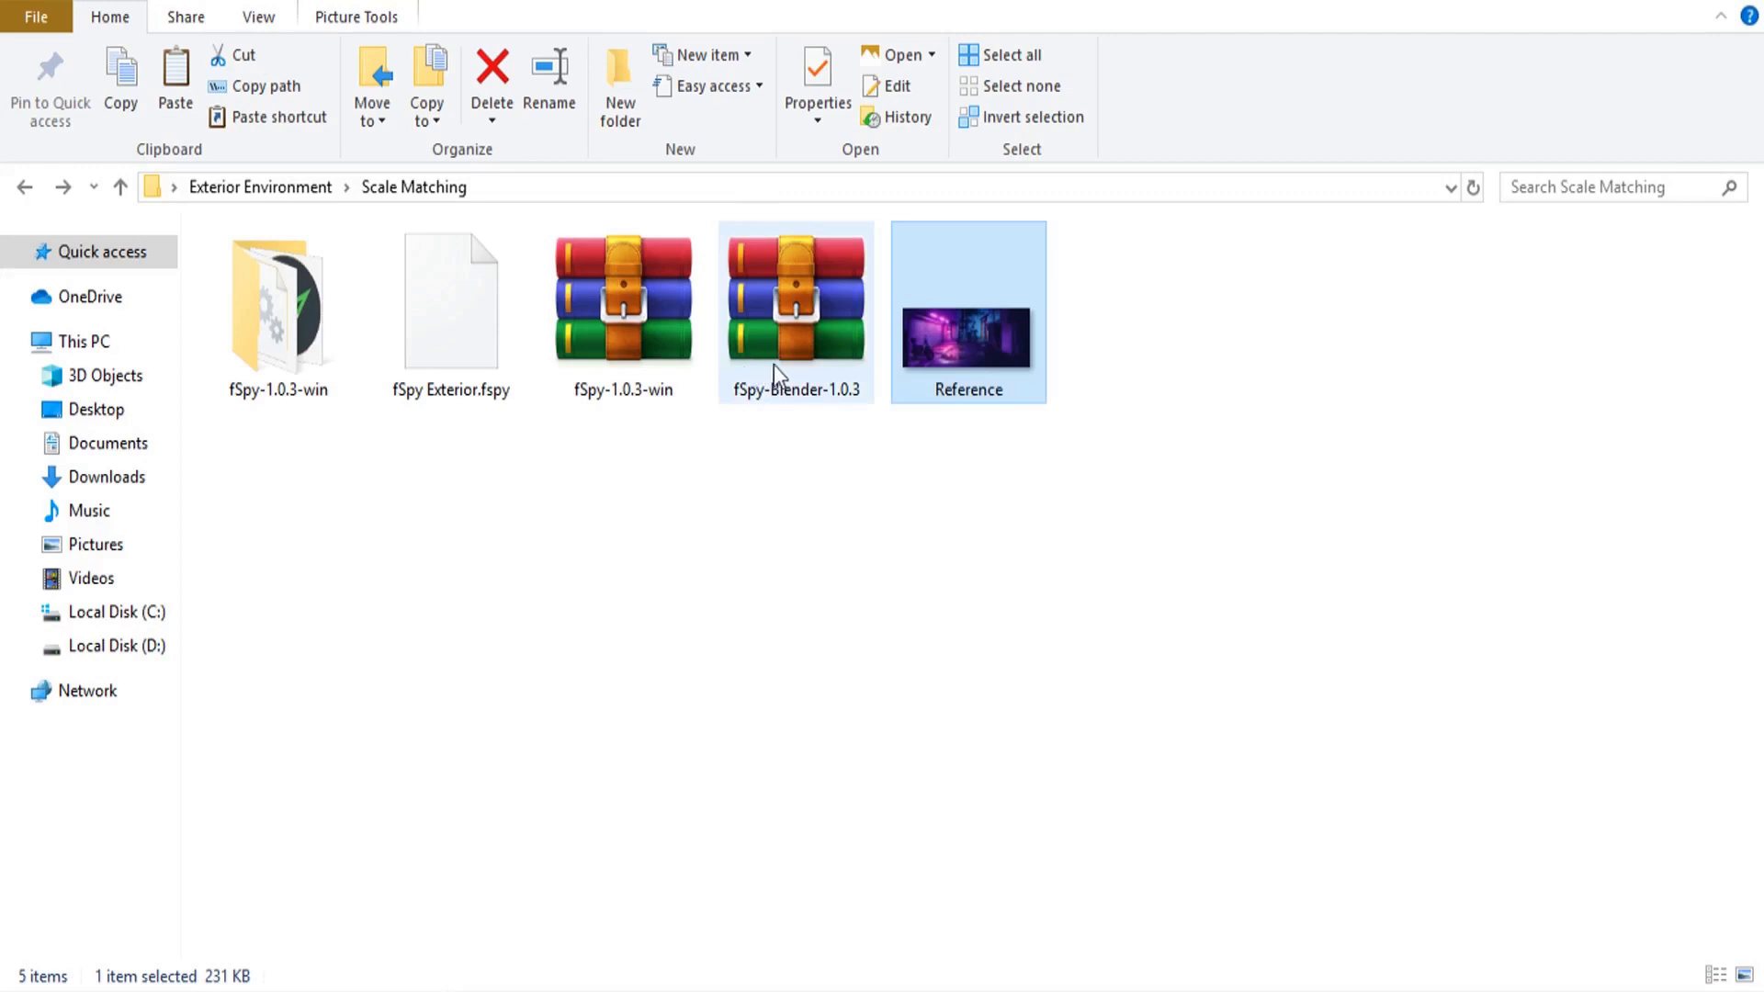
Dismiss Blender's splash screen and open Preferences at the Add-ons section
{"action": "left_click", "coordinate": [800, 350]}
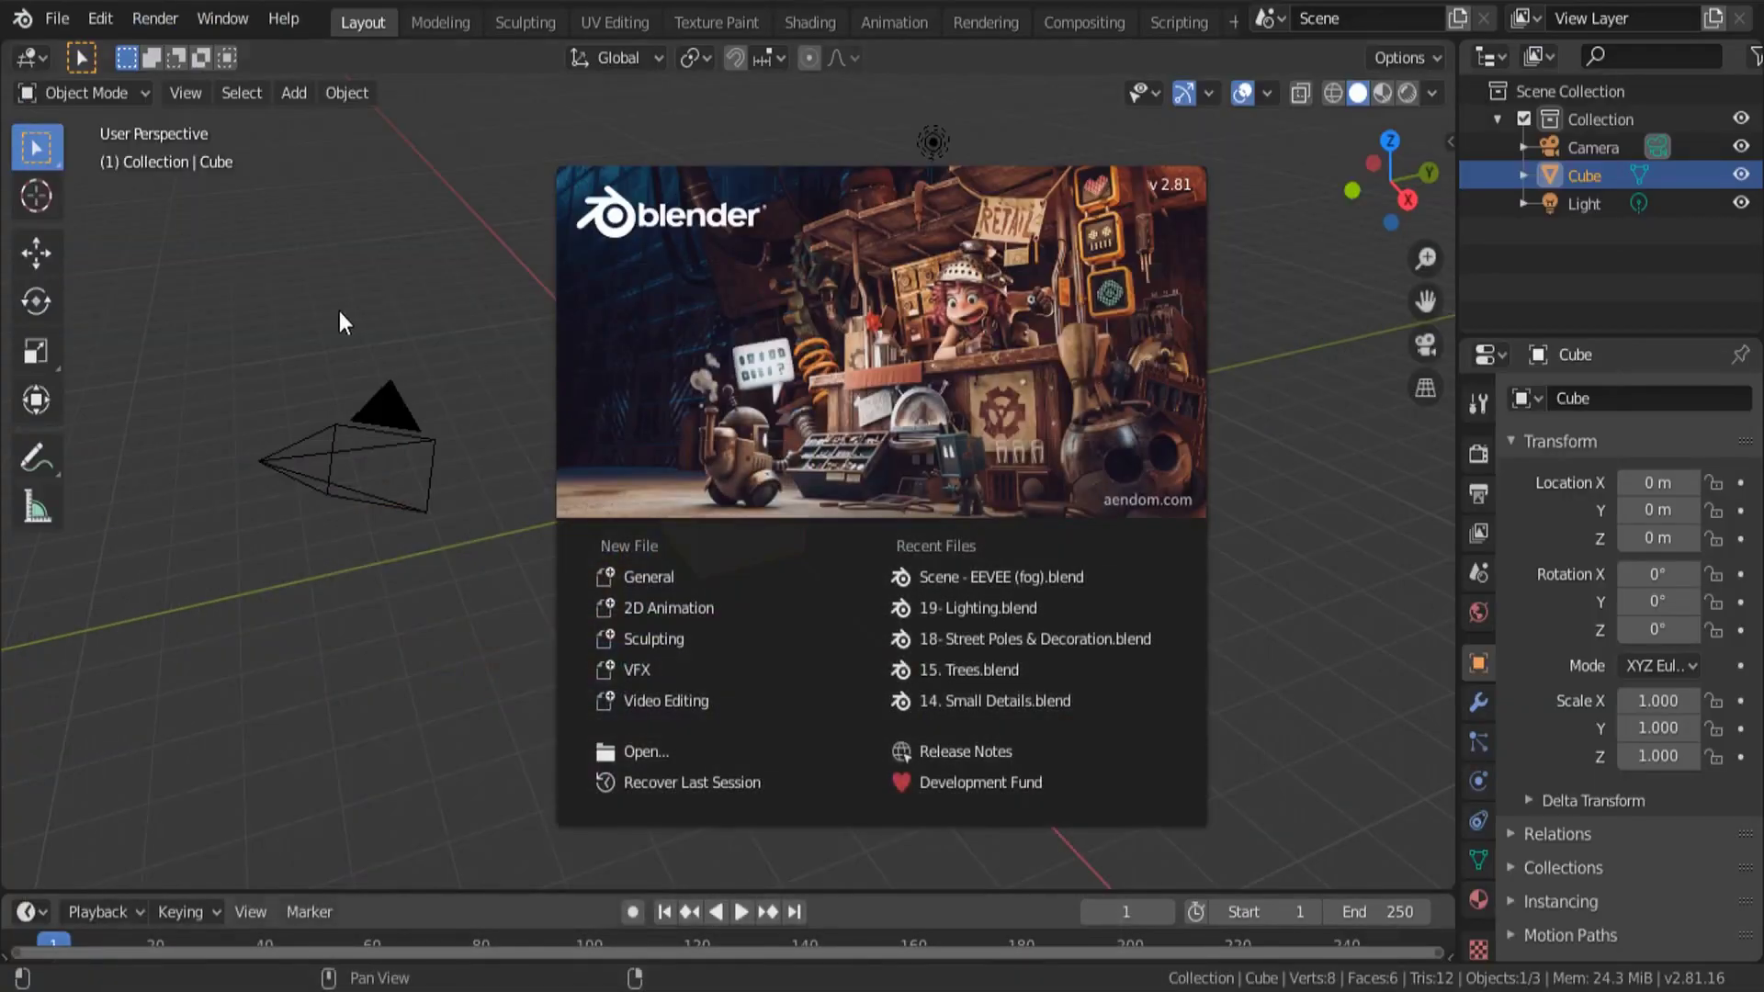
{"action": "left_click", "coordinate": [340, 314]}
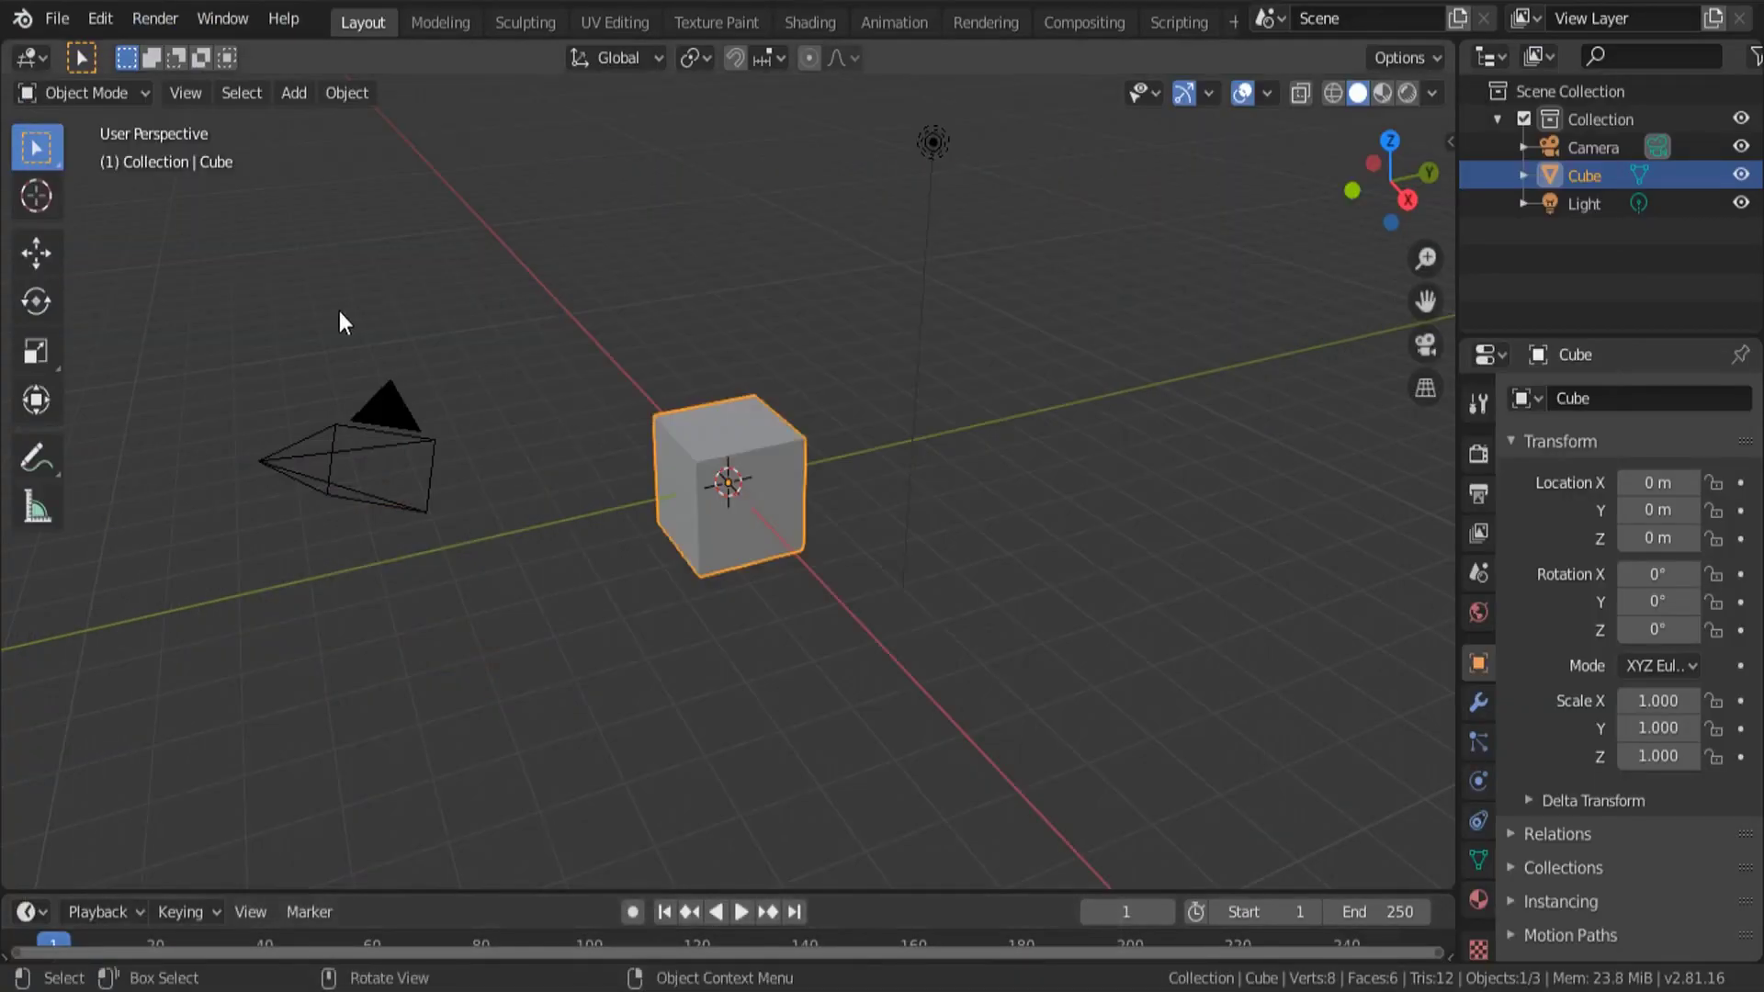
{"action": "left_click", "coordinate": [91, 22]}
{"action": "left_click", "coordinate": [161, 421]}
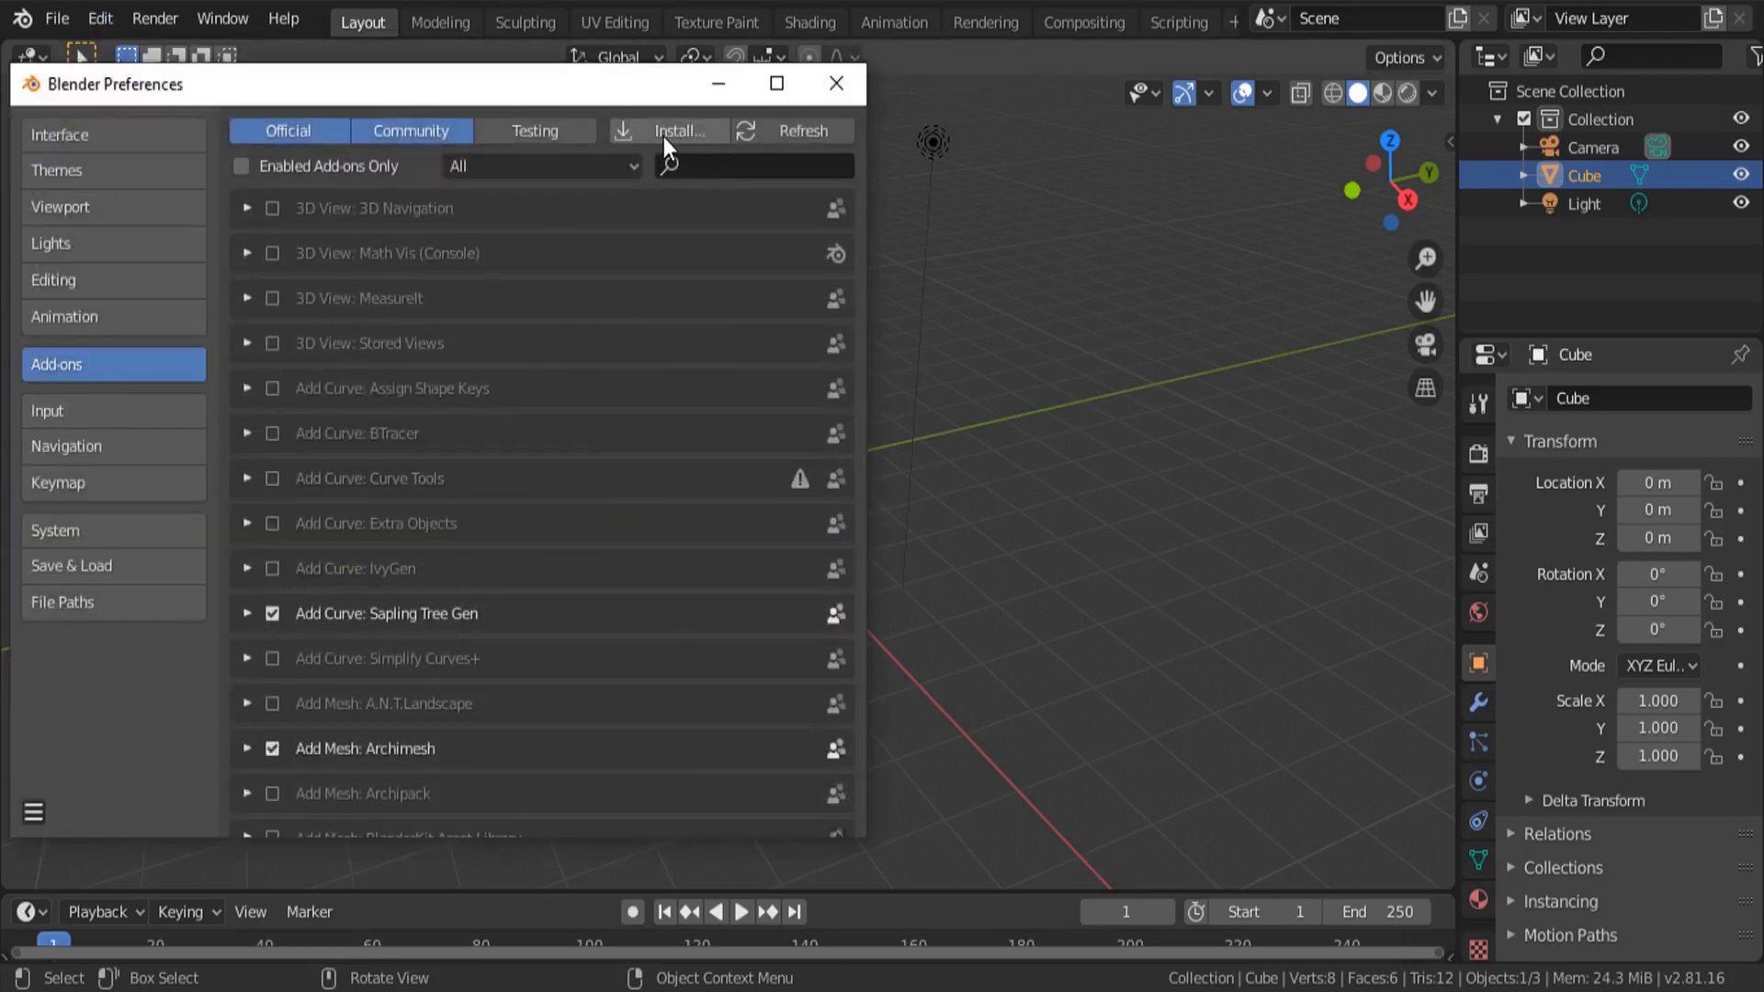
Install fSpy-Blender-1.0.3.zip from the Scale Matching folder as an add-on
{"action": "left_click", "coordinate": [699, 136]}
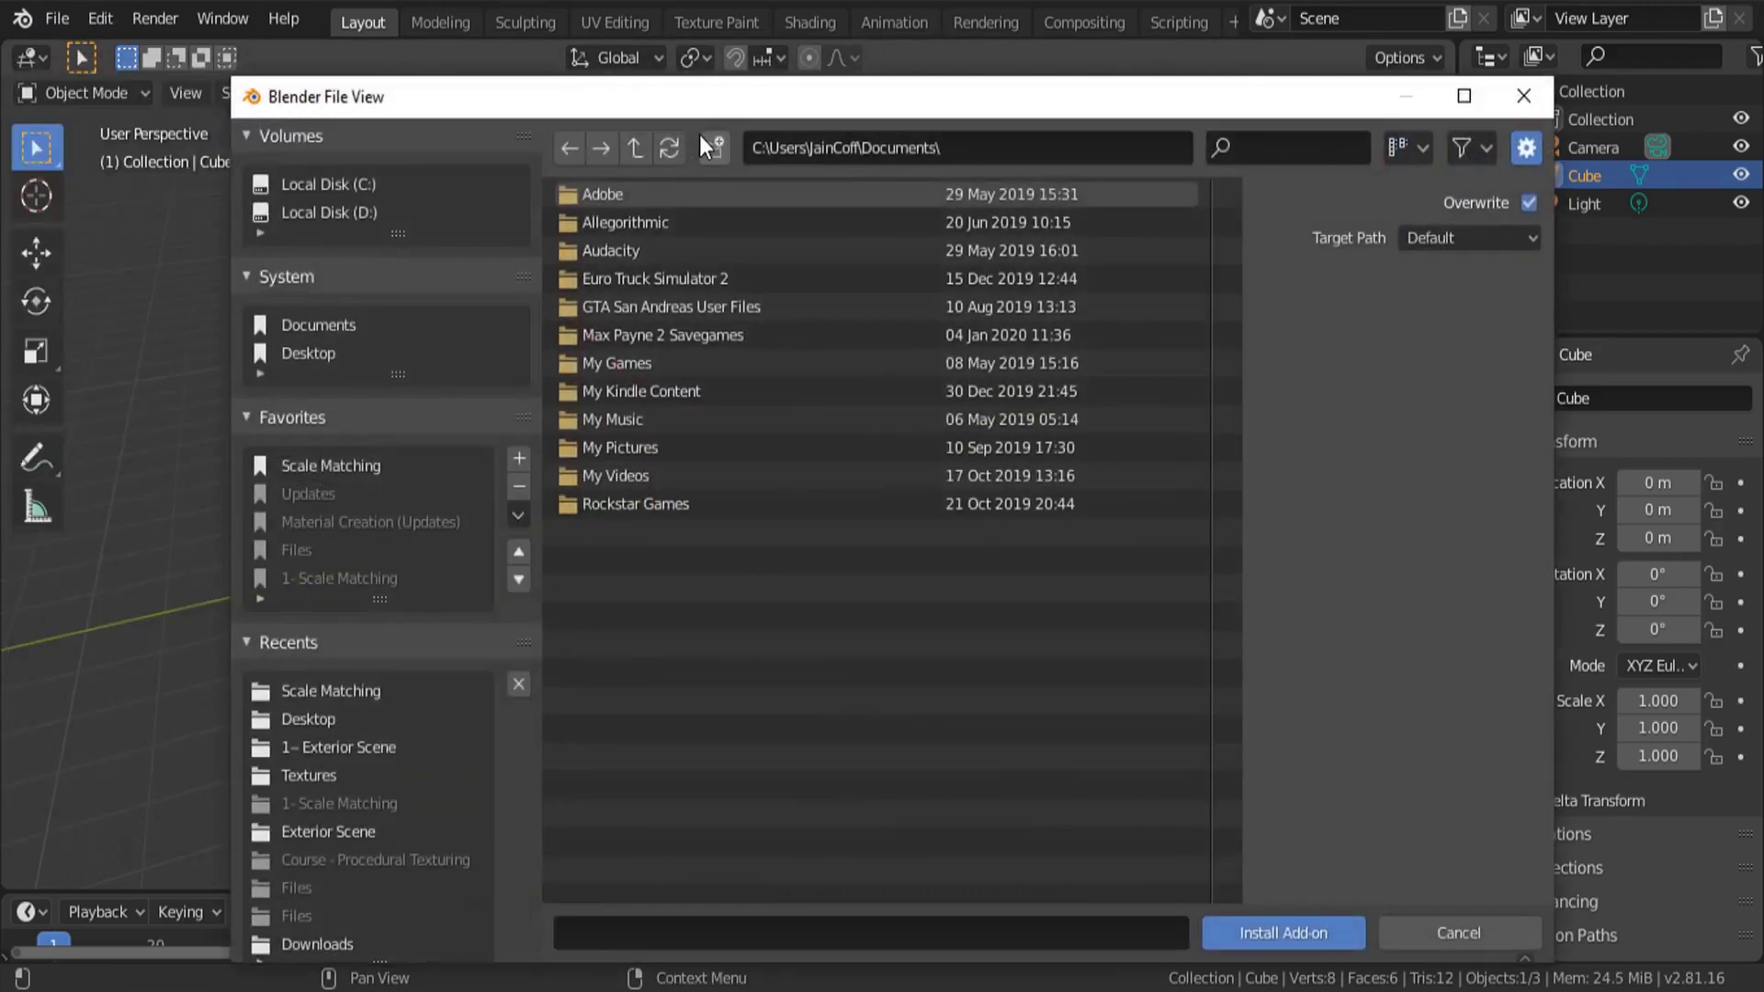
{"action": "left_click", "coordinate": [325, 468]}
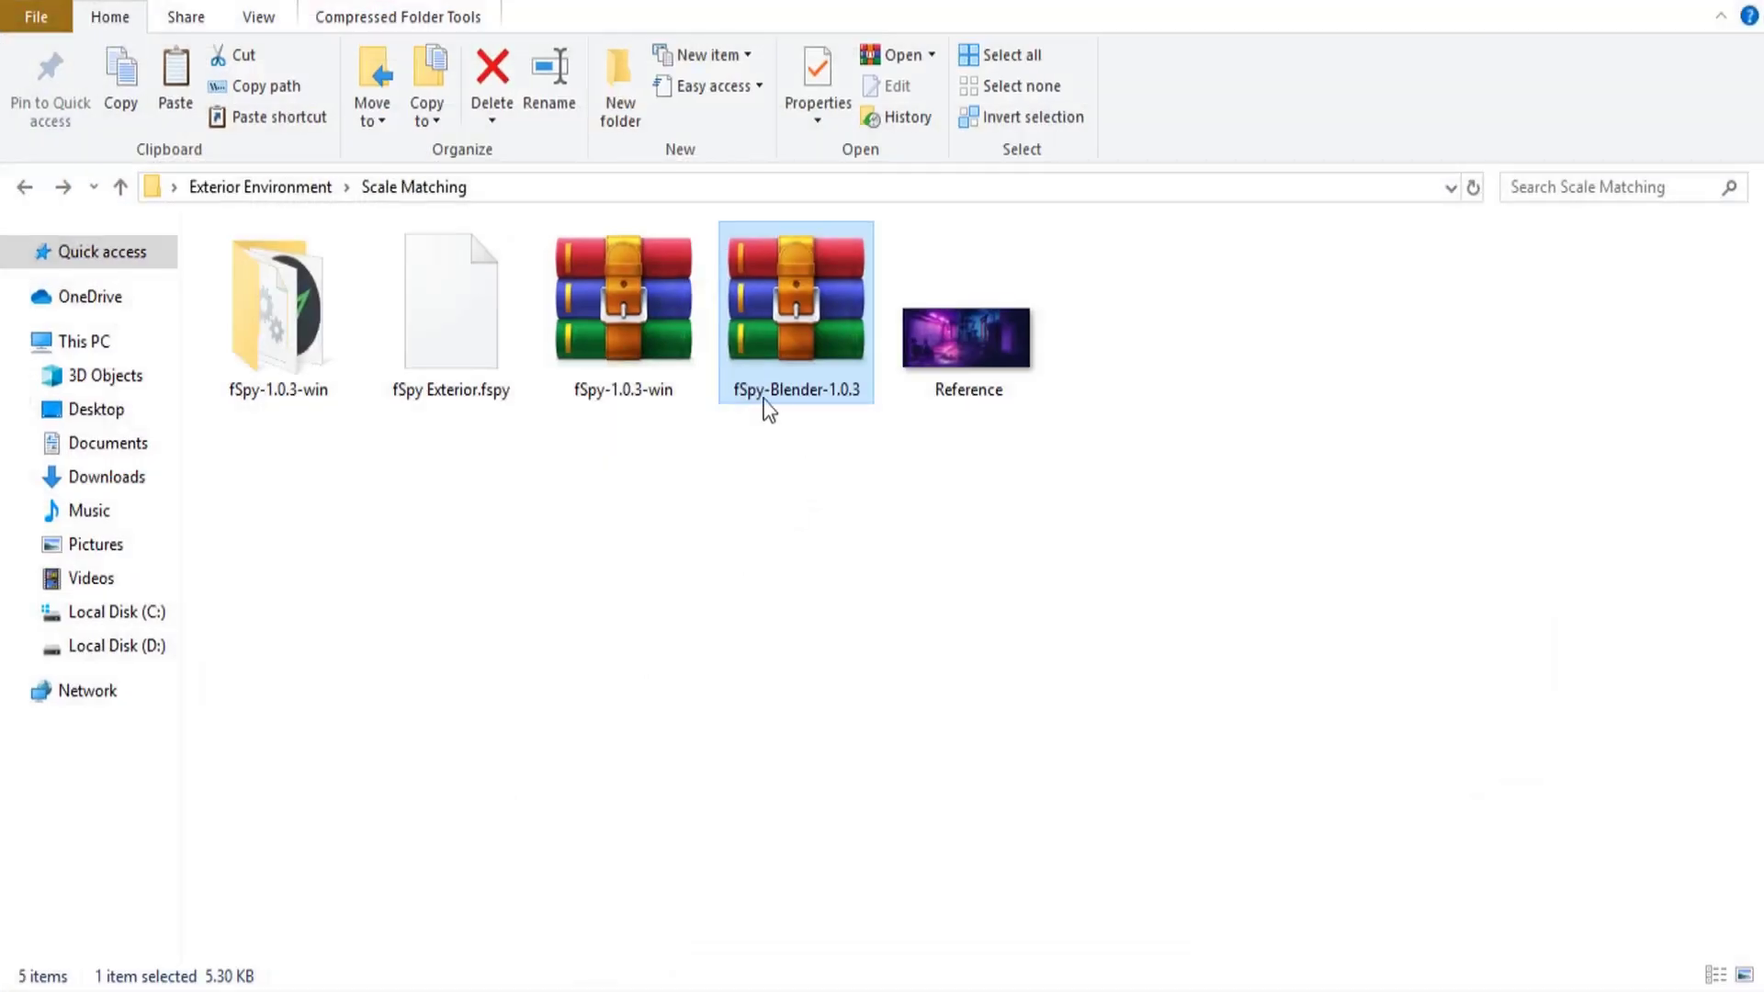
{"action": "left_click", "coordinate": [619, 362]}
{"action": "left_click", "coordinate": [792, 326]}
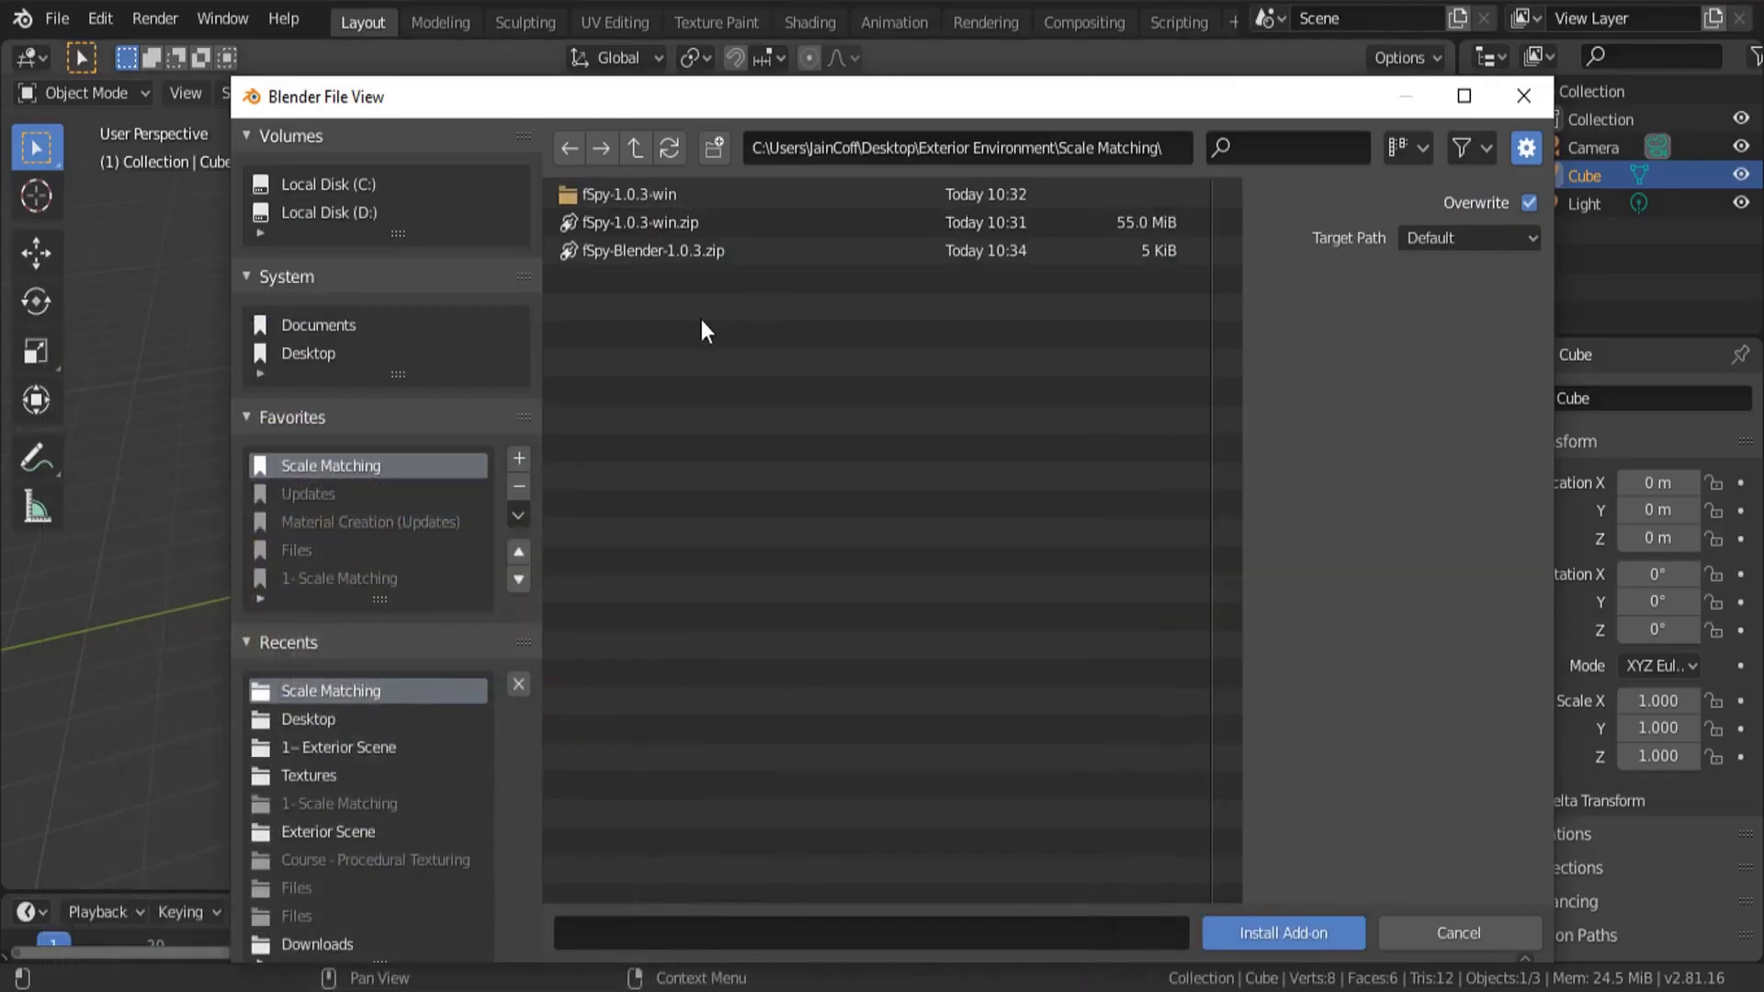
{"action": "left_click", "coordinate": [644, 224]}
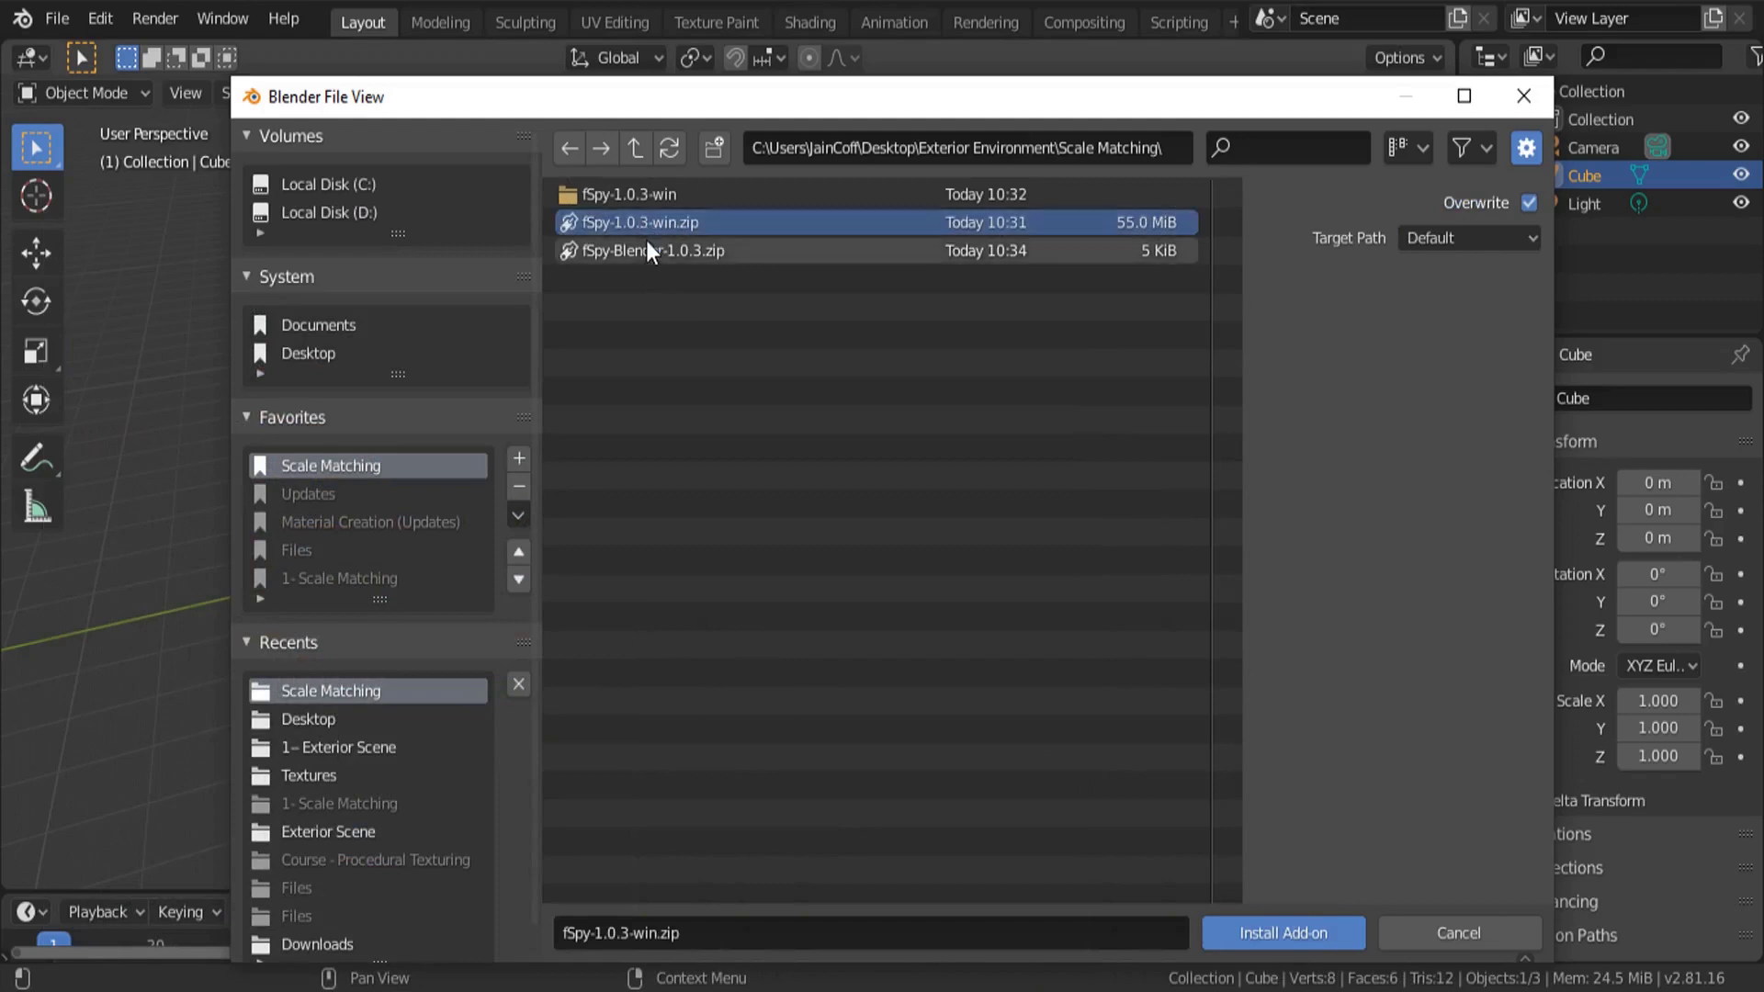
{"action": "left_click", "coordinate": [651, 246]}
{"action": "double_click", "coordinate": [653, 246]}
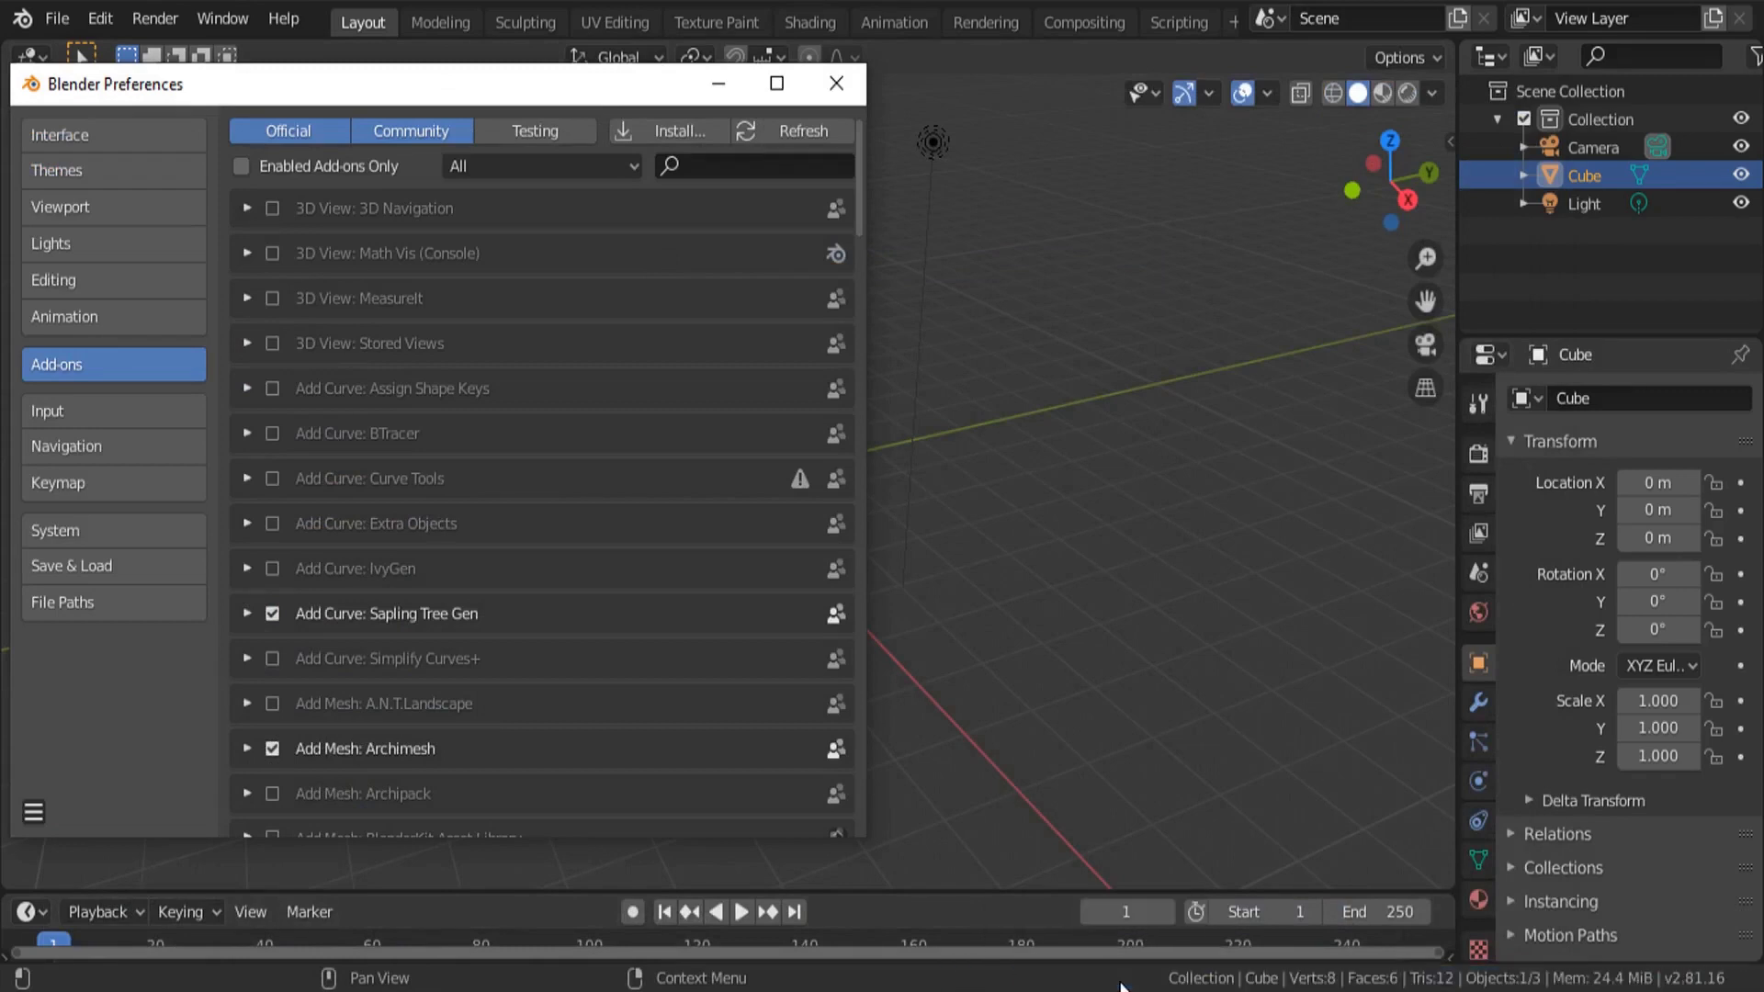
Search the add-on list for 'fspy' to confirm it is enabled, then close Preferences
{"action": "left_click", "coordinate": [743, 166]}
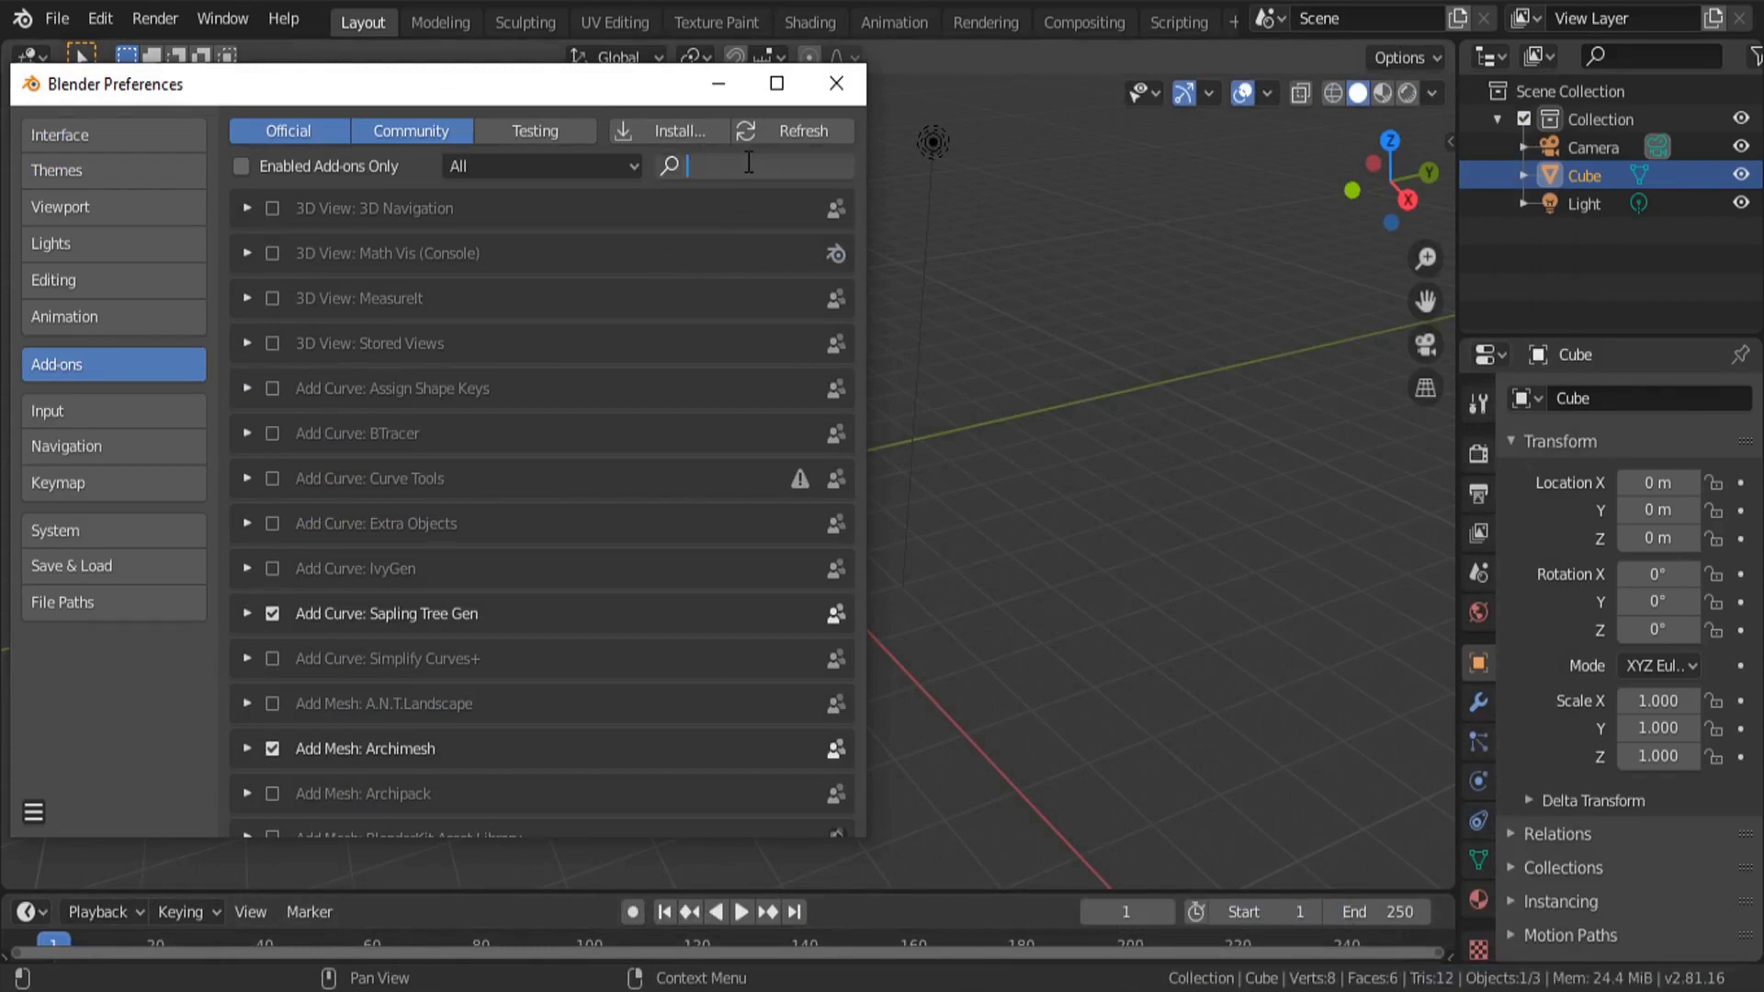
{"action": "type", "text": "fspy"}
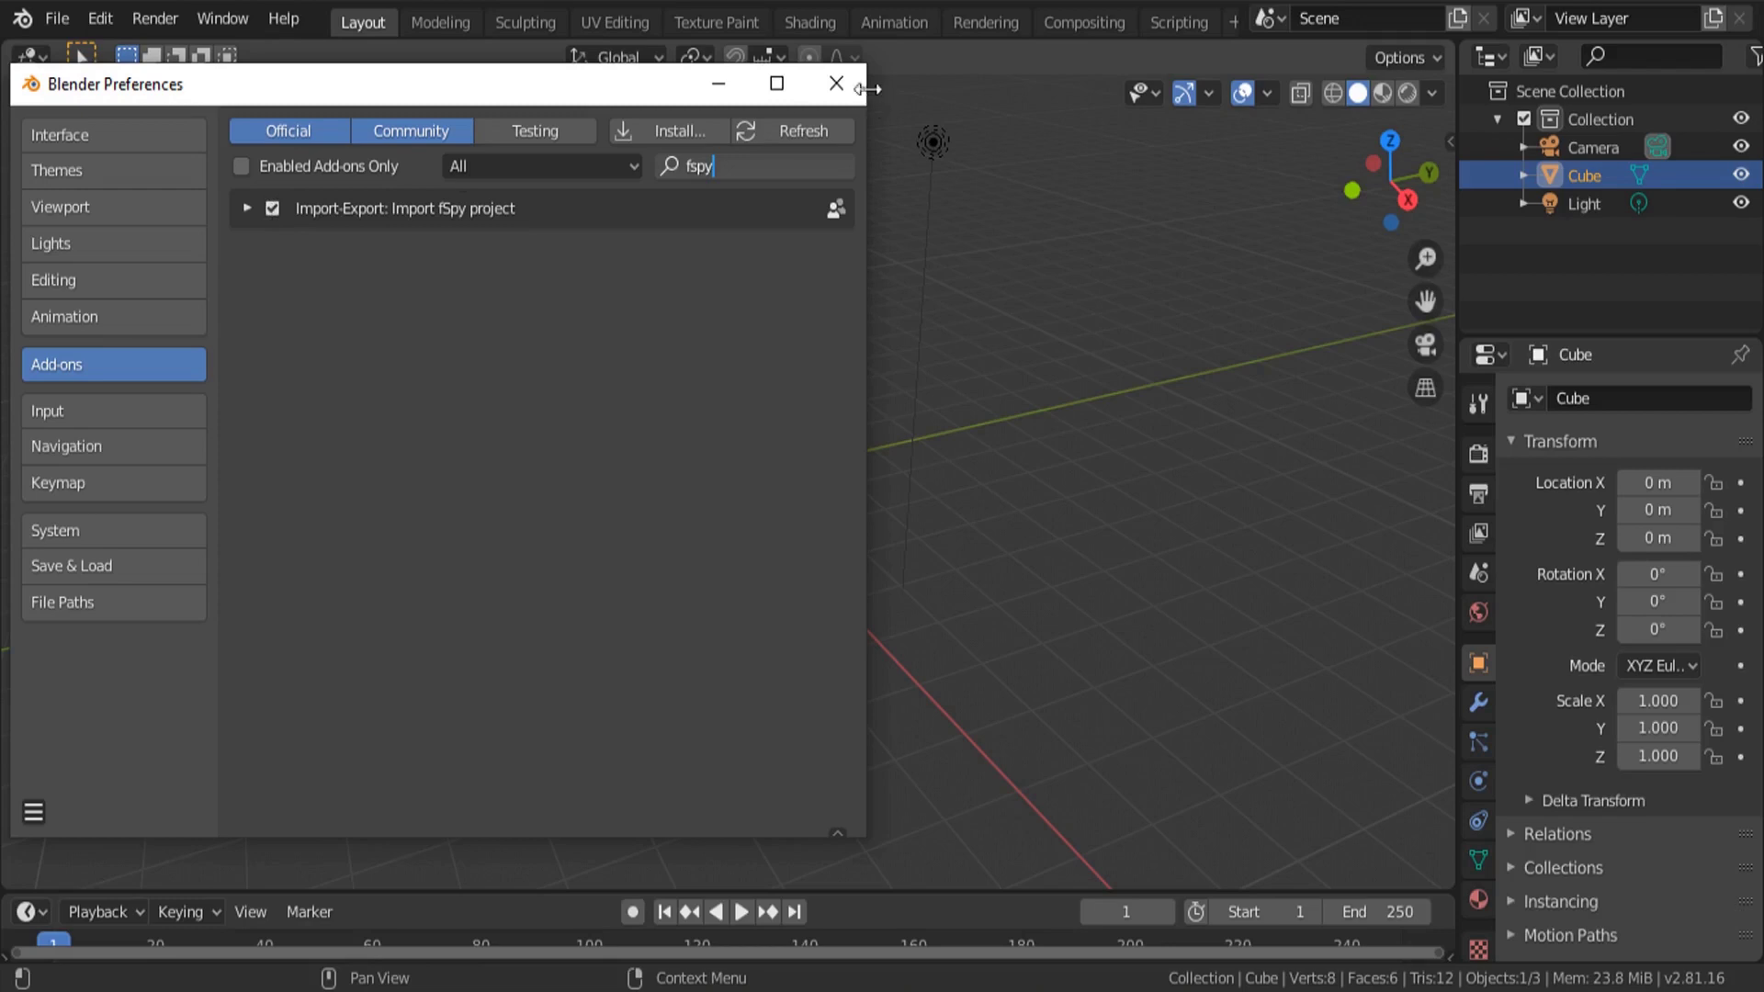
{"action": "left_click", "coordinate": [836, 84]}
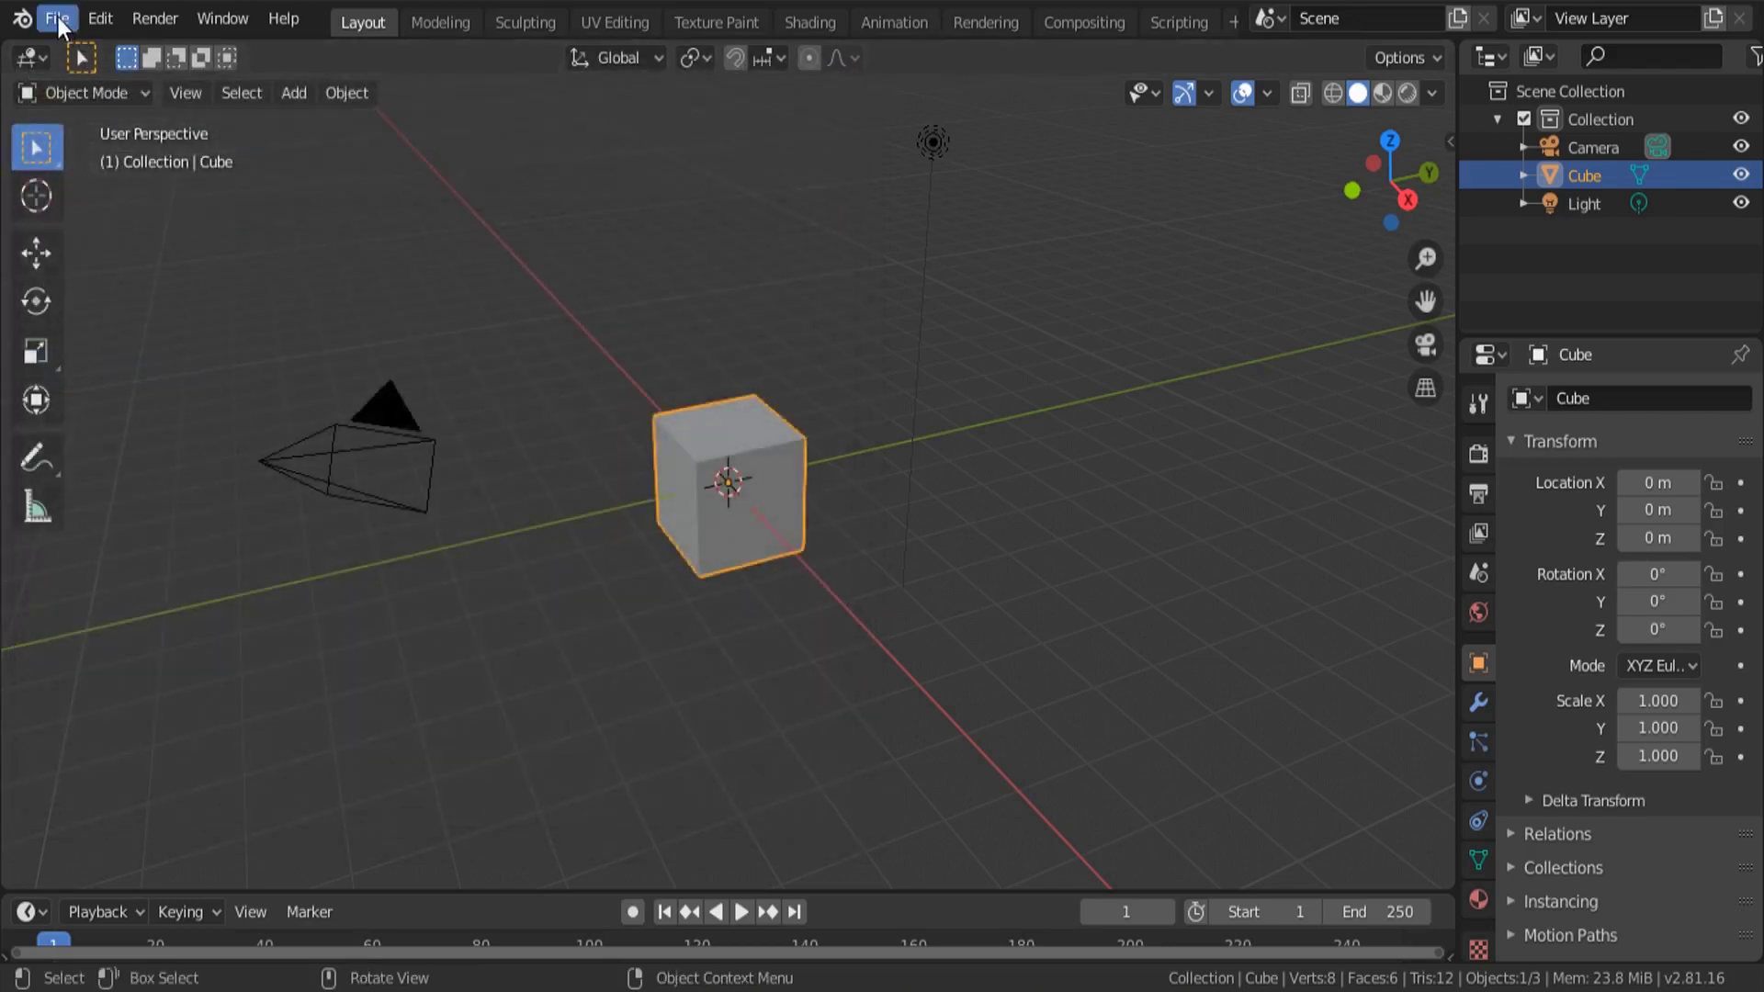
Check the fSpy import option, then delete the default camera, cube and light
{"action": "left_click", "coordinate": [57, 17]}
{"action": "mouse_move", "coordinate": [135, 398]}
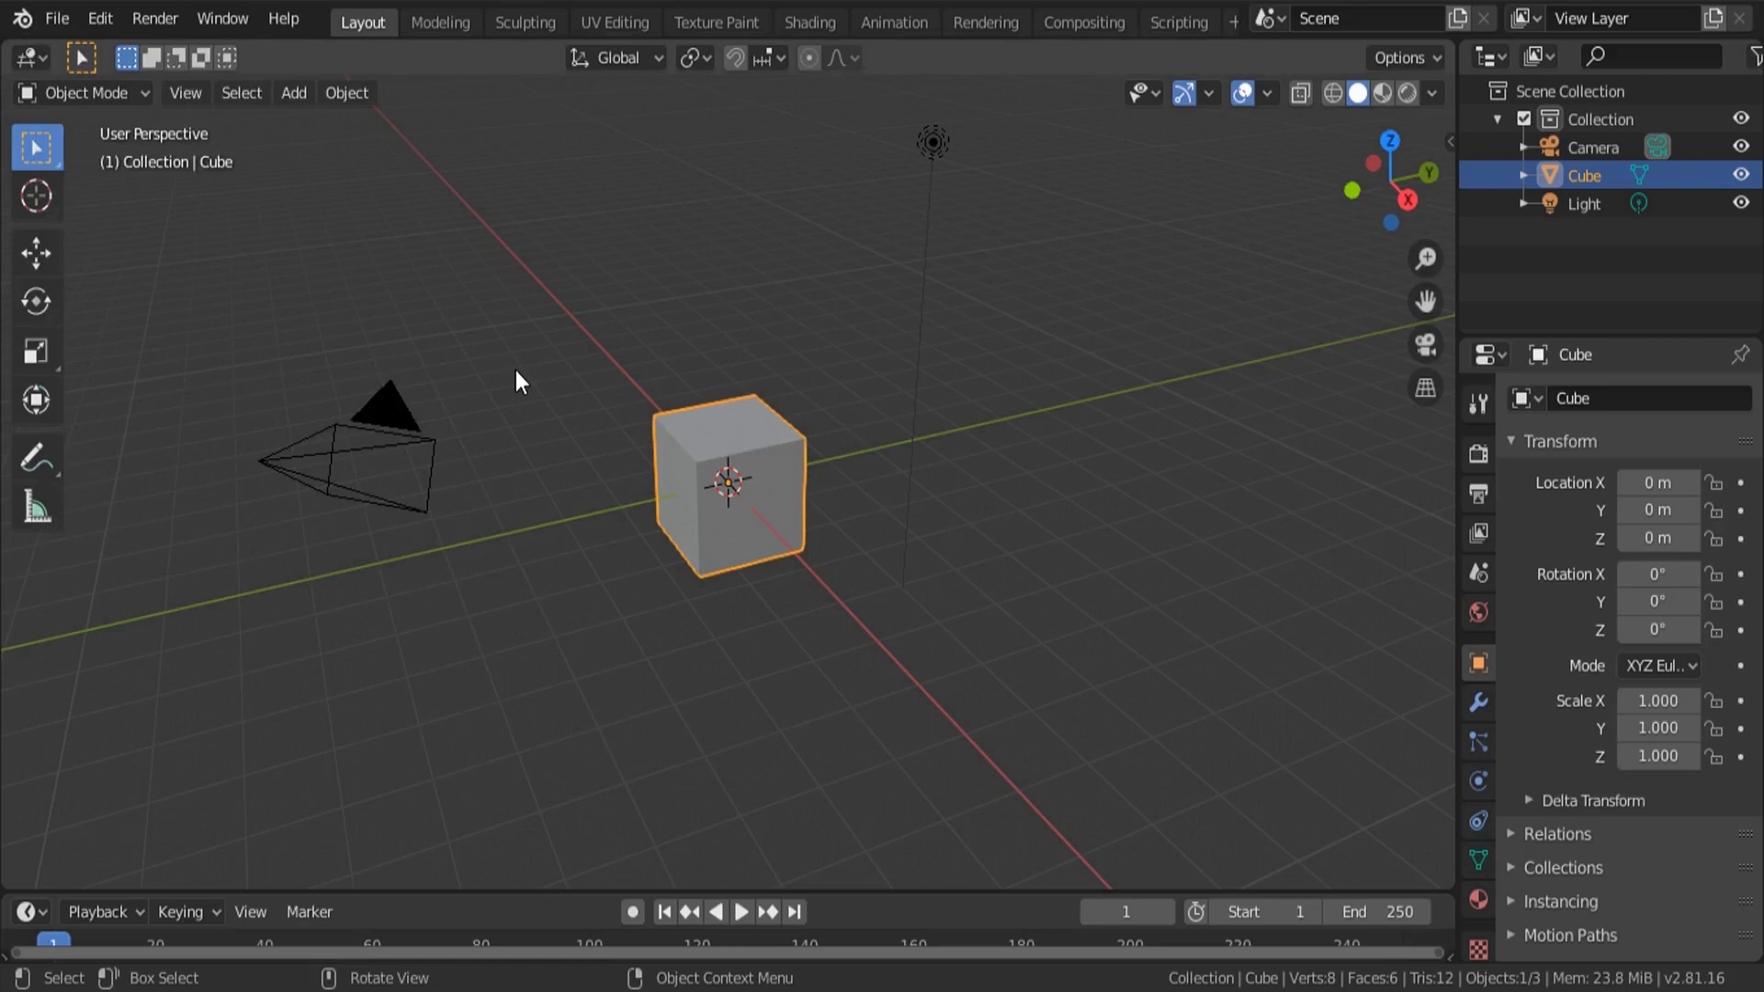
{"action": "left_click", "coordinate": [380, 410]}
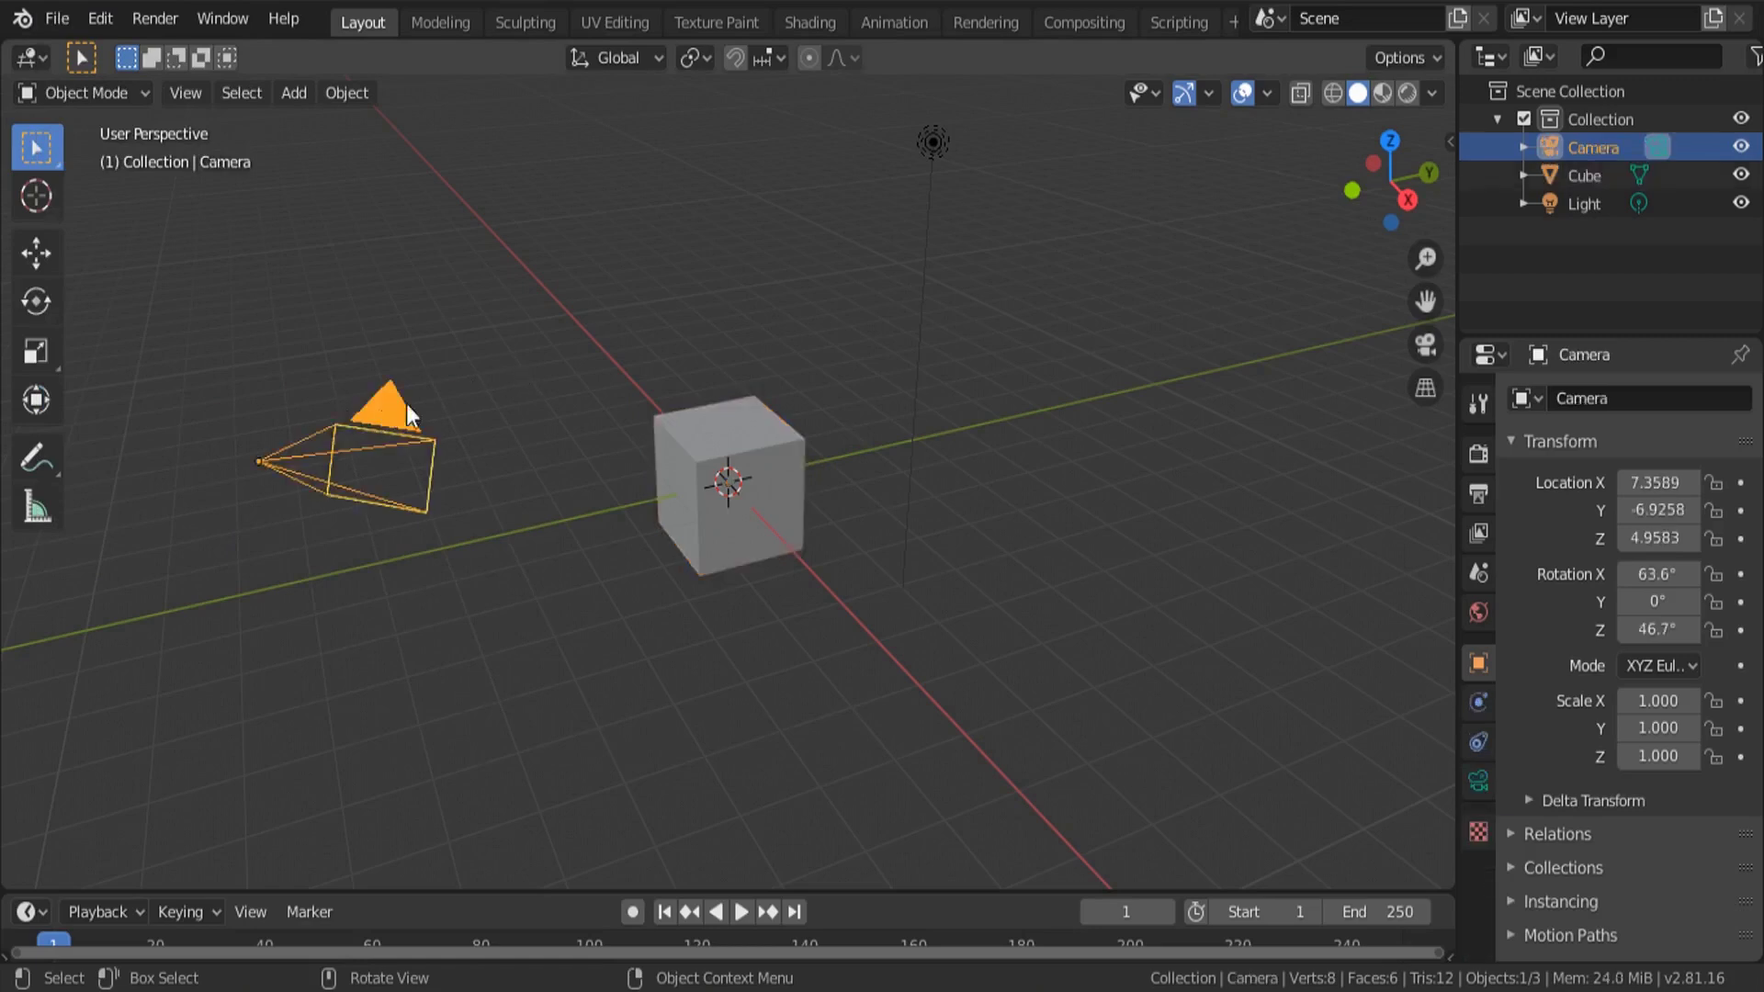
{"action": "left_click", "coordinate": [731, 476], "text": "shift"}
{"action": "left_click", "coordinate": [930, 147], "text": "shift"}
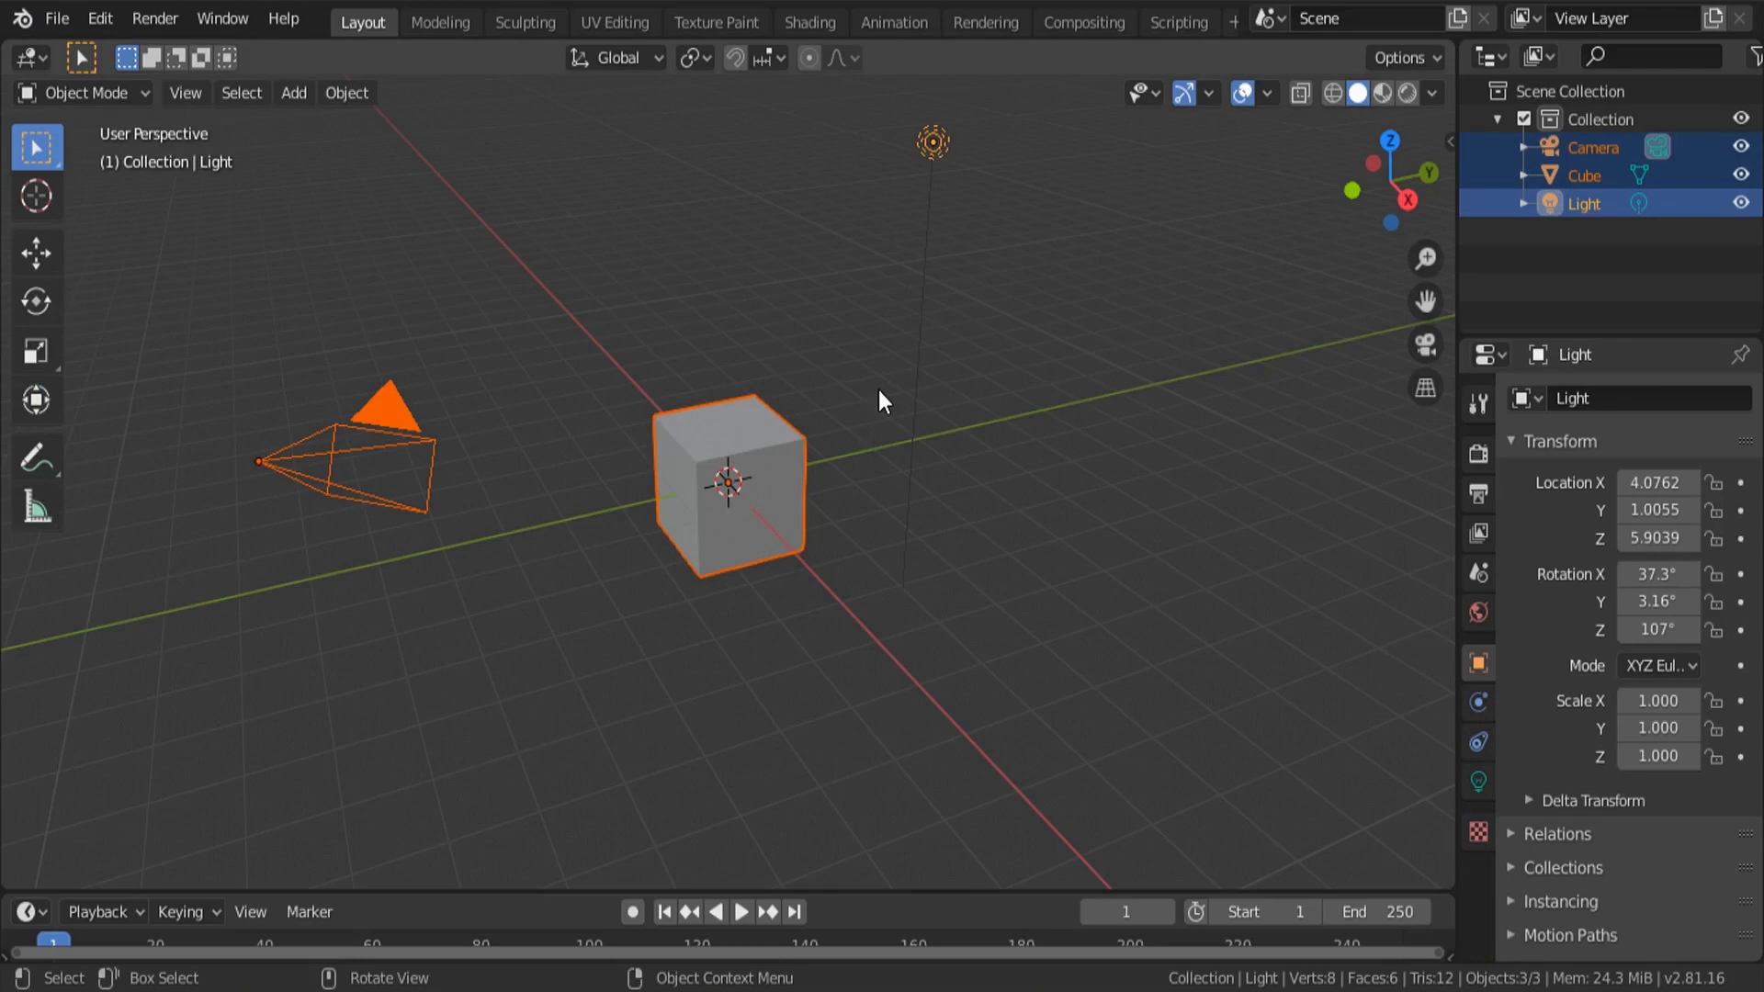
{"action": "key", "text": "x"}
{"action": "left_click", "coordinate": [827, 391]}
Import fSpy Exterior.fspy from the Scale Matching folder as an fSpy camera project
{"action": "left_click", "coordinate": [69, 19]}
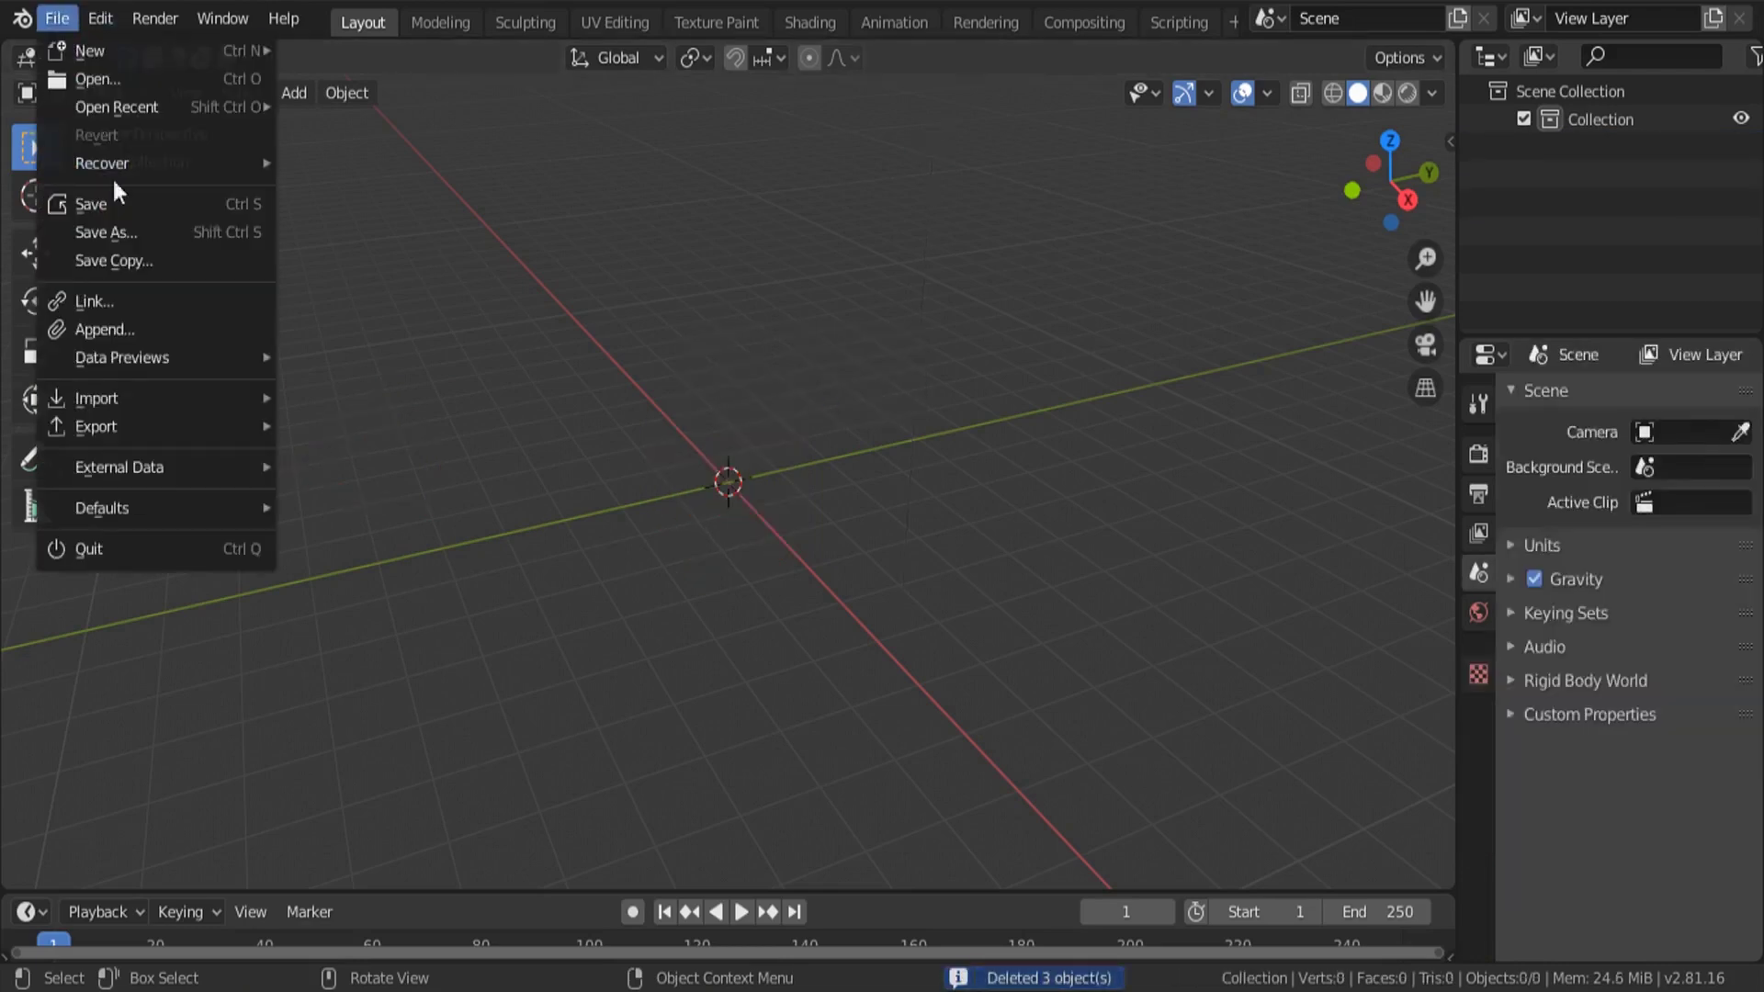
{"action": "mouse_move", "coordinate": [145, 408]}
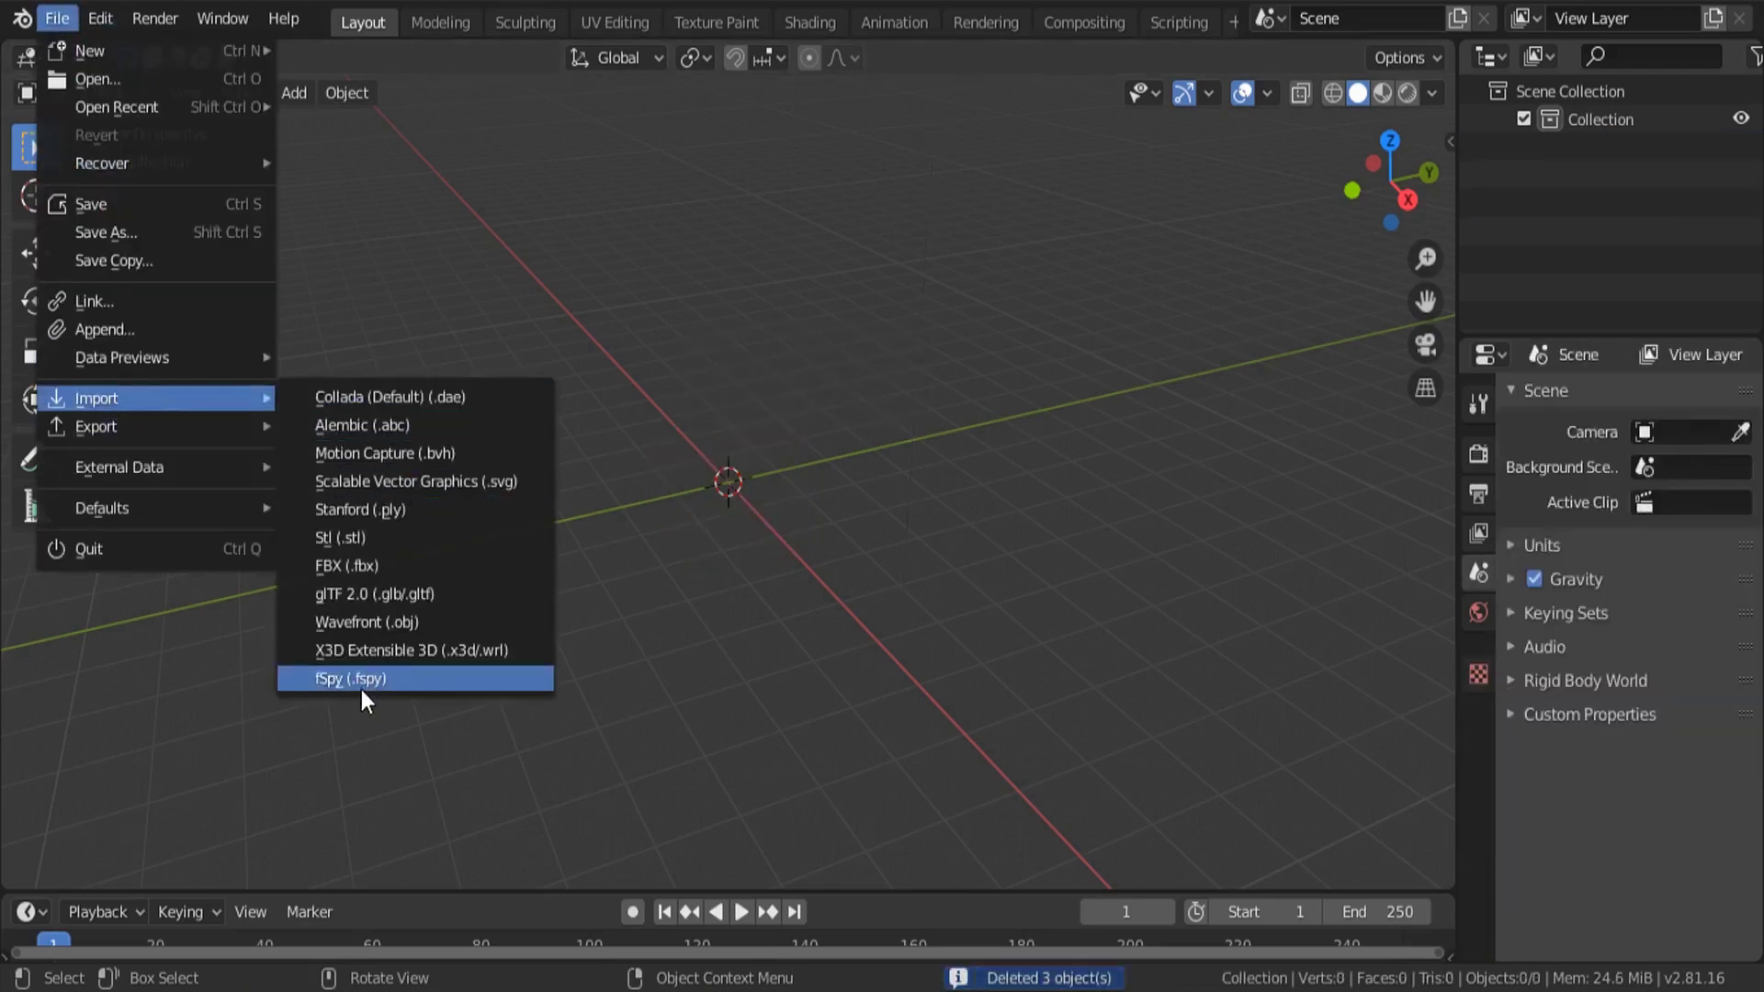
{"action": "left_click", "coordinate": [361, 691]}
{"action": "left_click", "coordinate": [320, 468]}
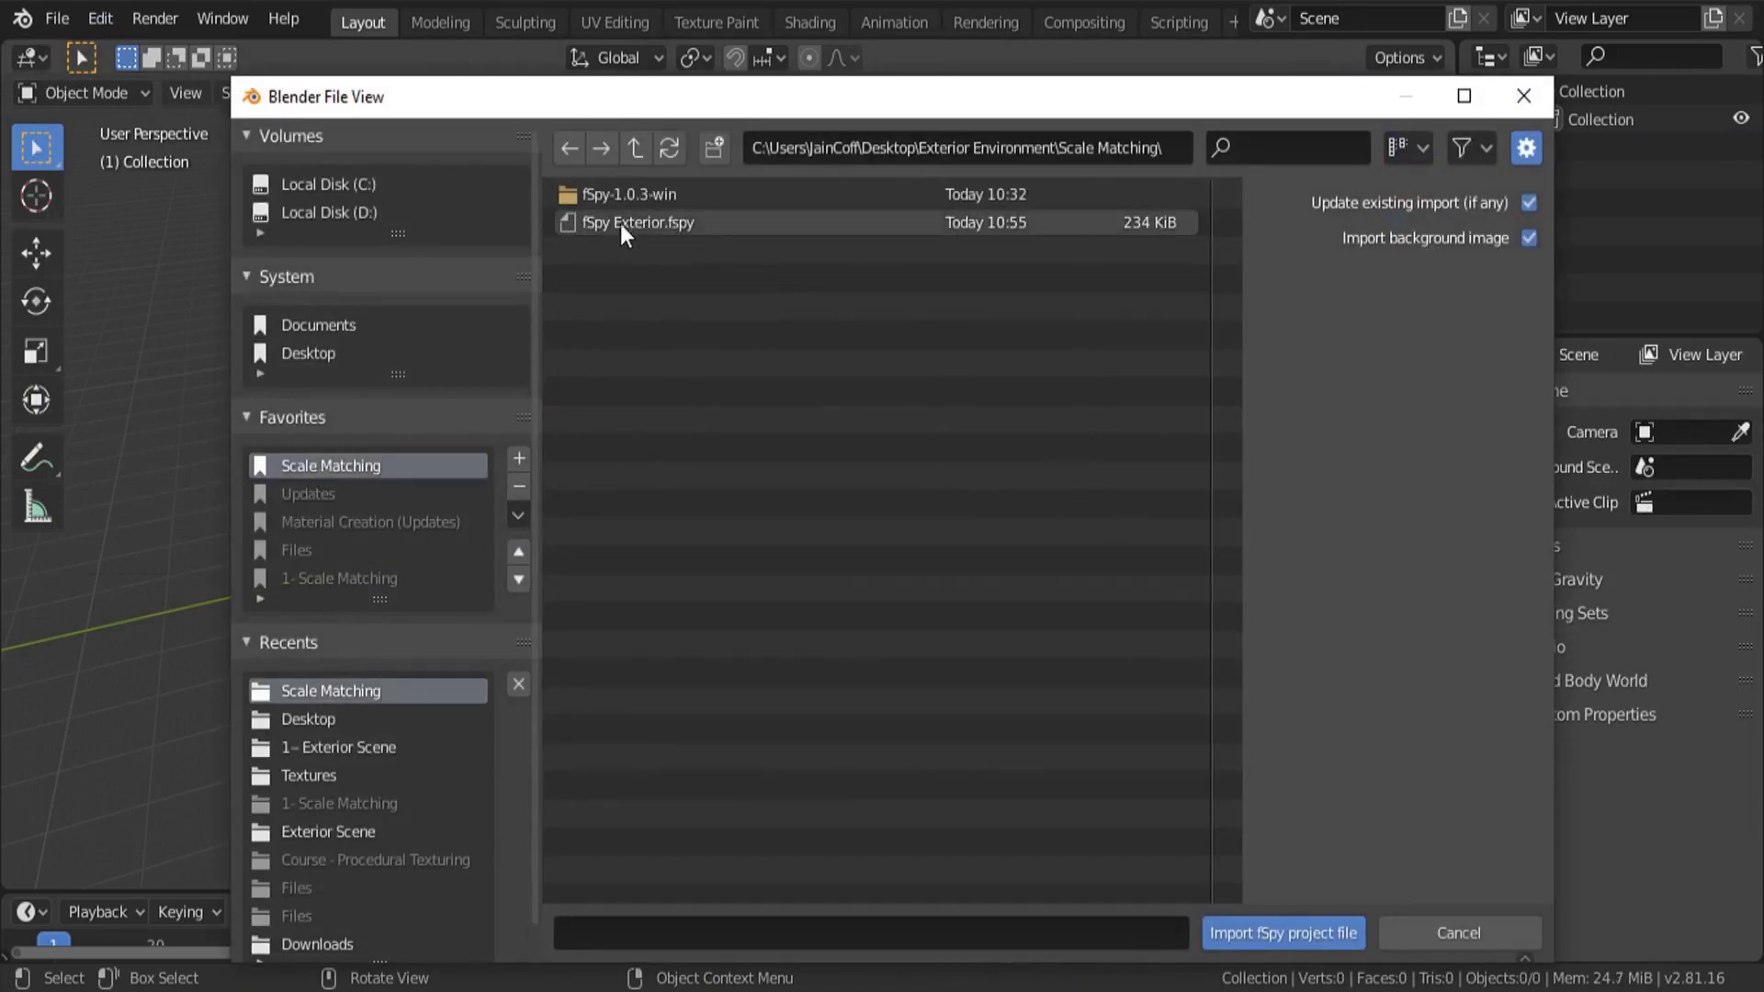
{"action": "left_click", "coordinate": [674, 225]}
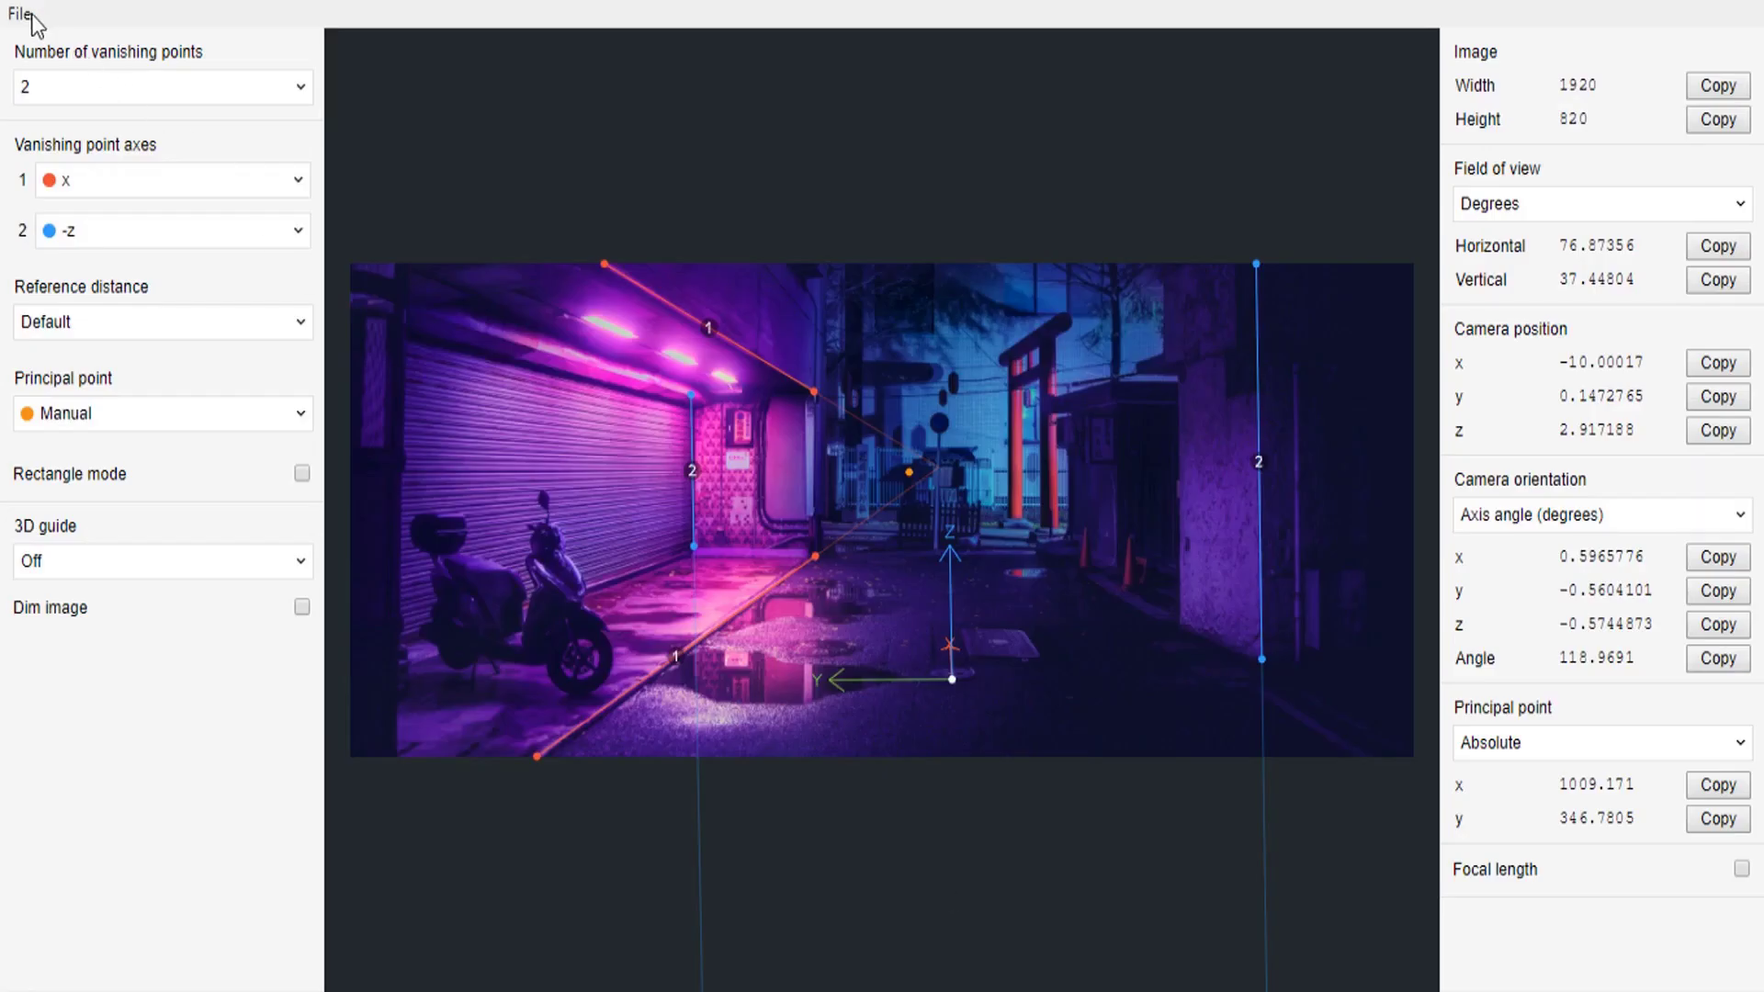
{"action": "left_click", "coordinate": [28, 16]}
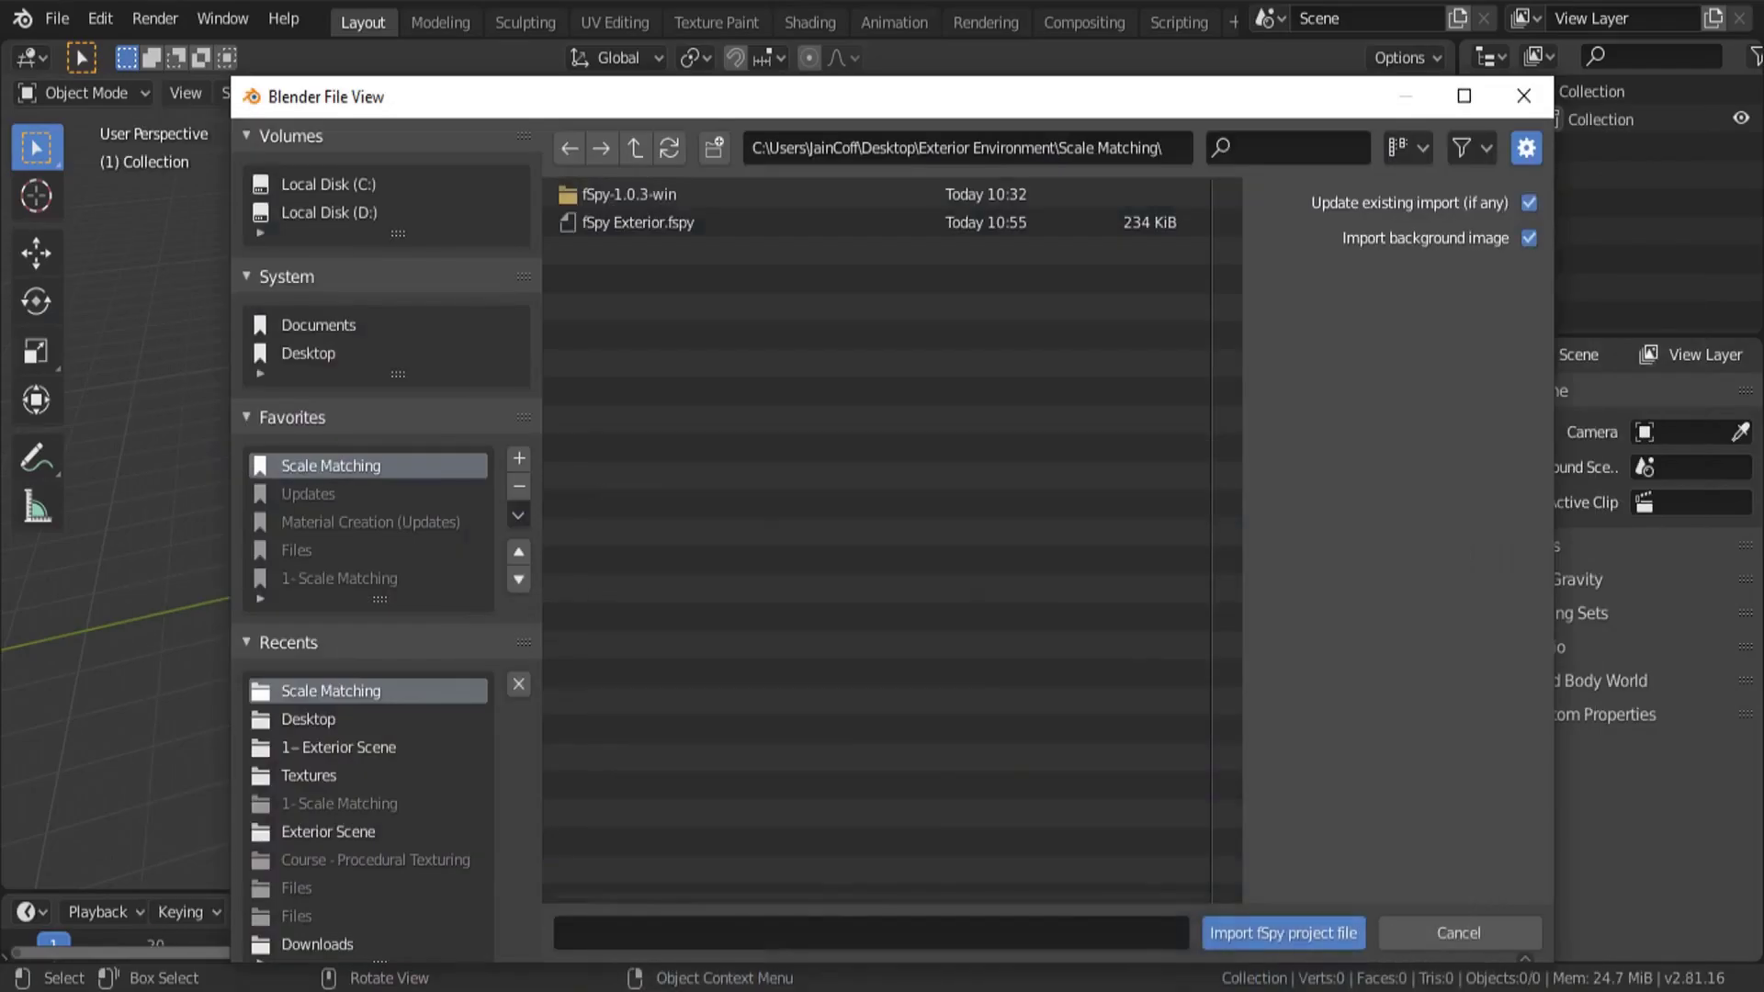
{"action": "double_click", "coordinate": [623, 220]}
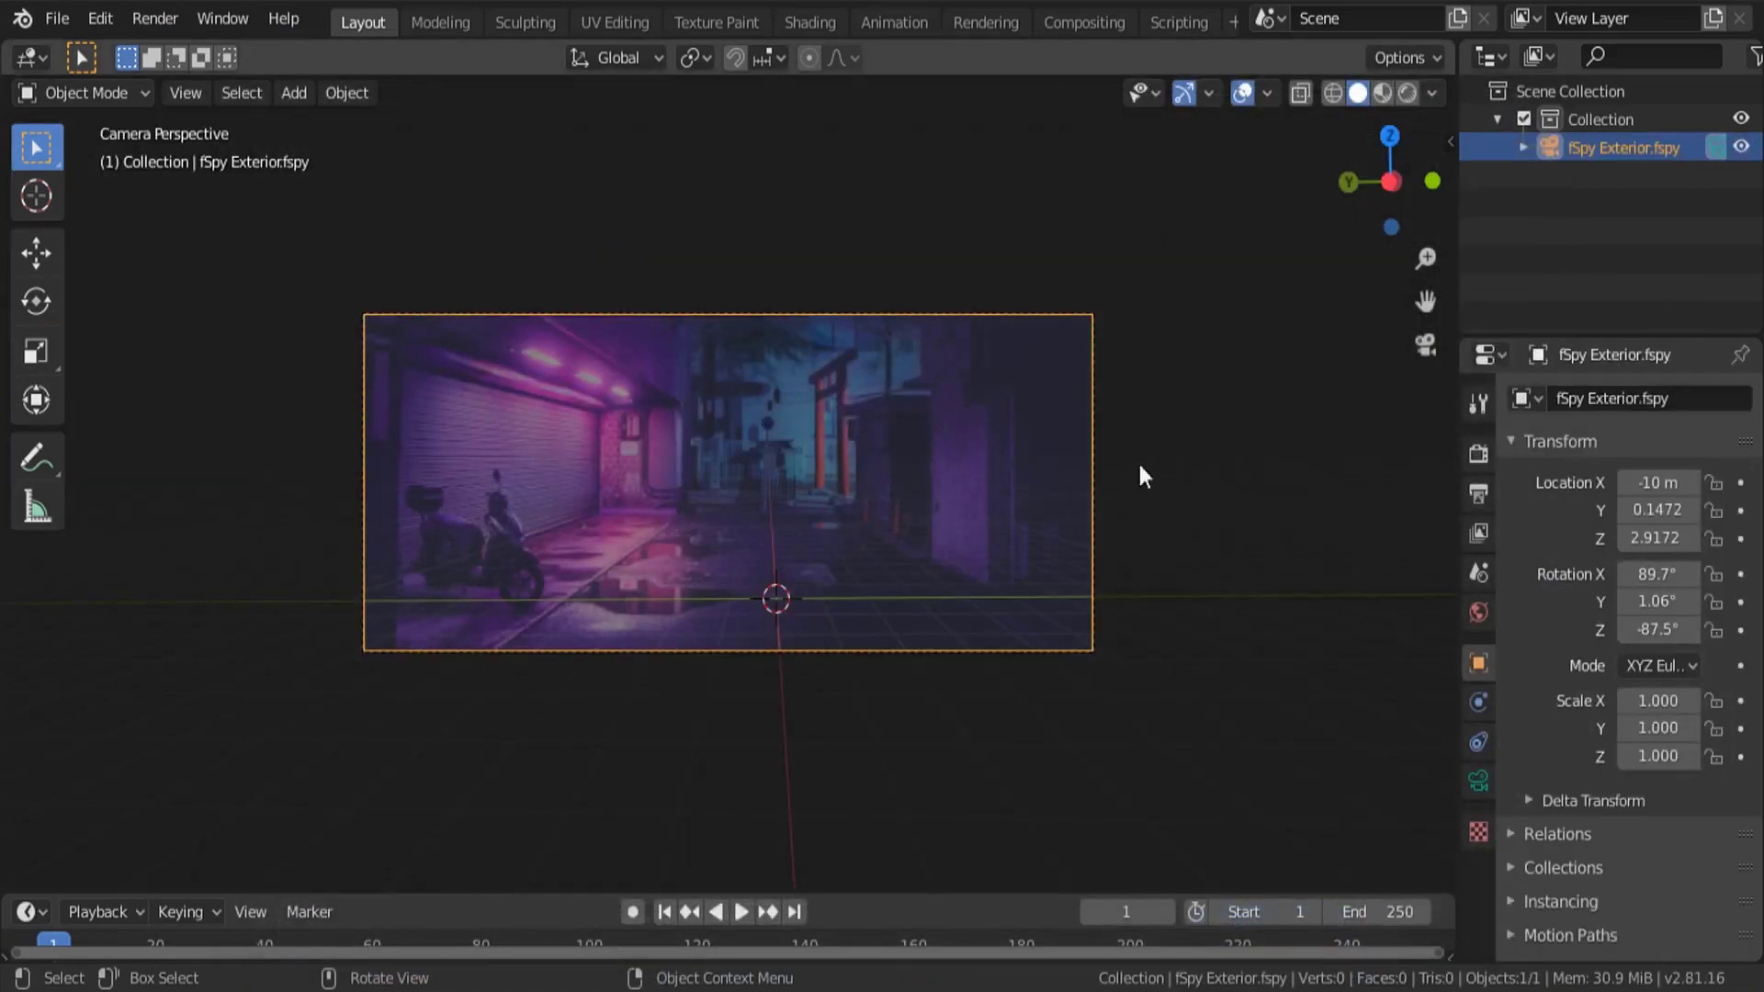
Check the camera lens, then add a plane scaled about 4.55 times to cover the alley floor
{"action": "left_click", "coordinate": [1477, 781]}
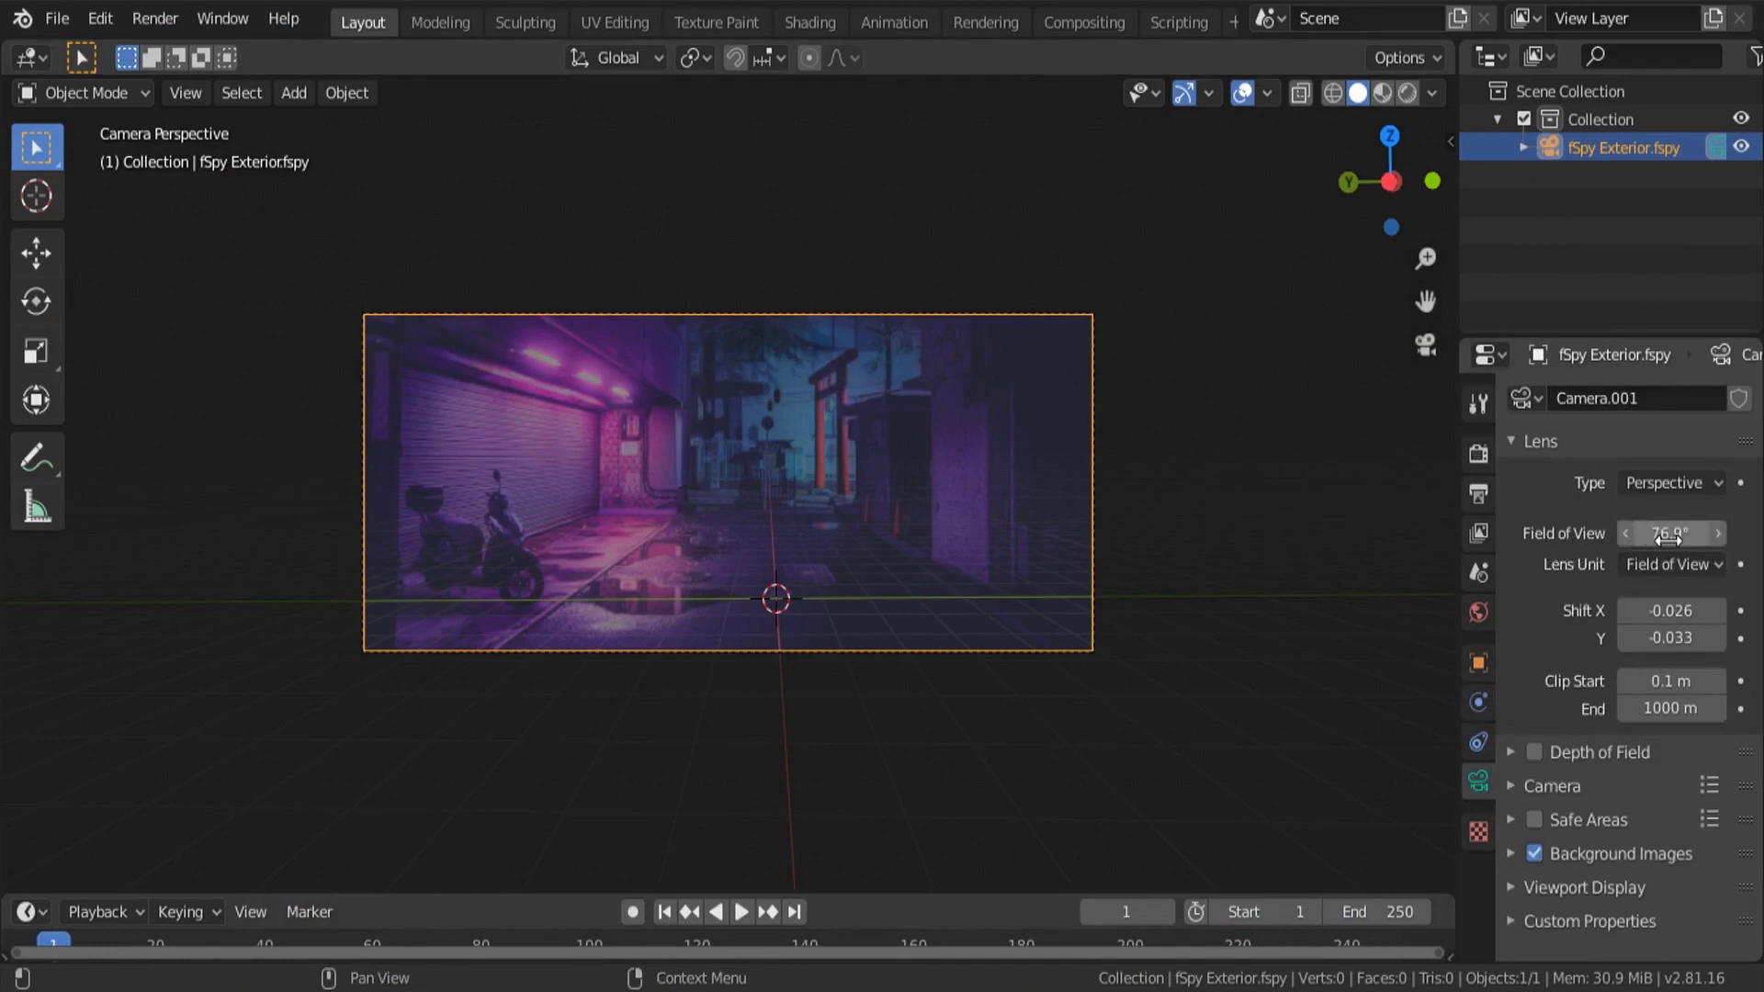
{"action": "scroll", "coordinate": [745, 549], "scroll_direction": "up", "scroll_amount": 2}
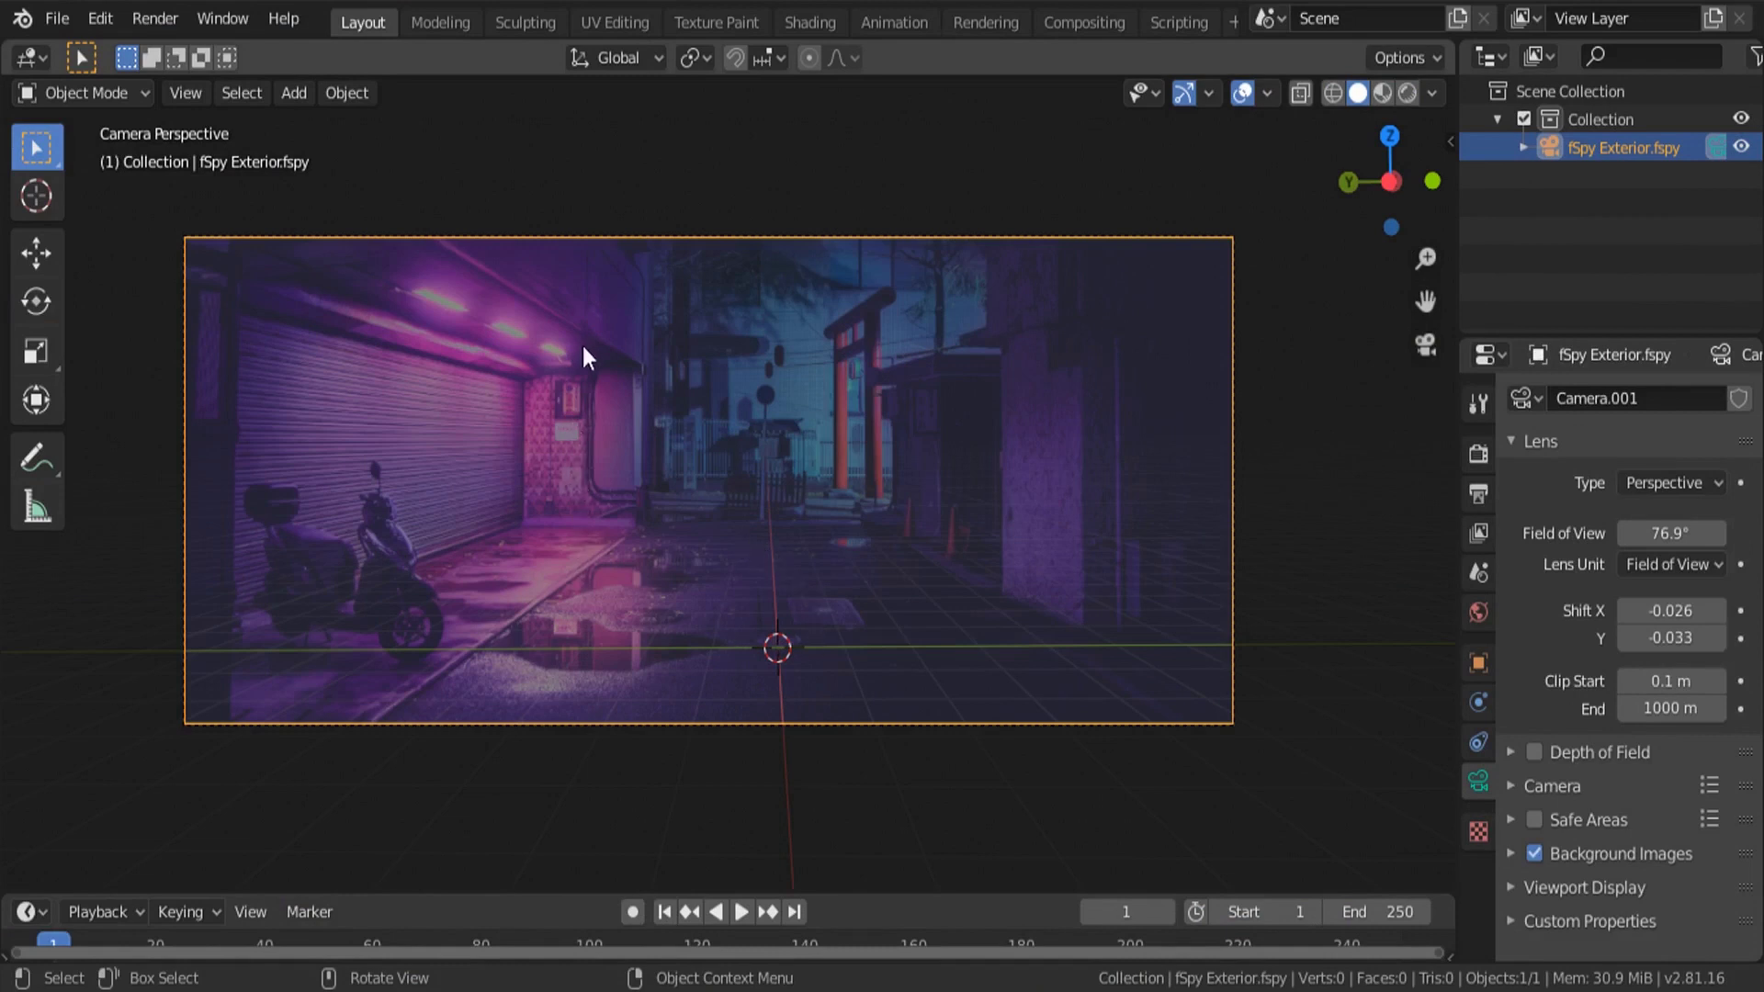
{"action": "key", "text": "shift+a"}
{"action": "mouse_move", "coordinate": [586, 279]}
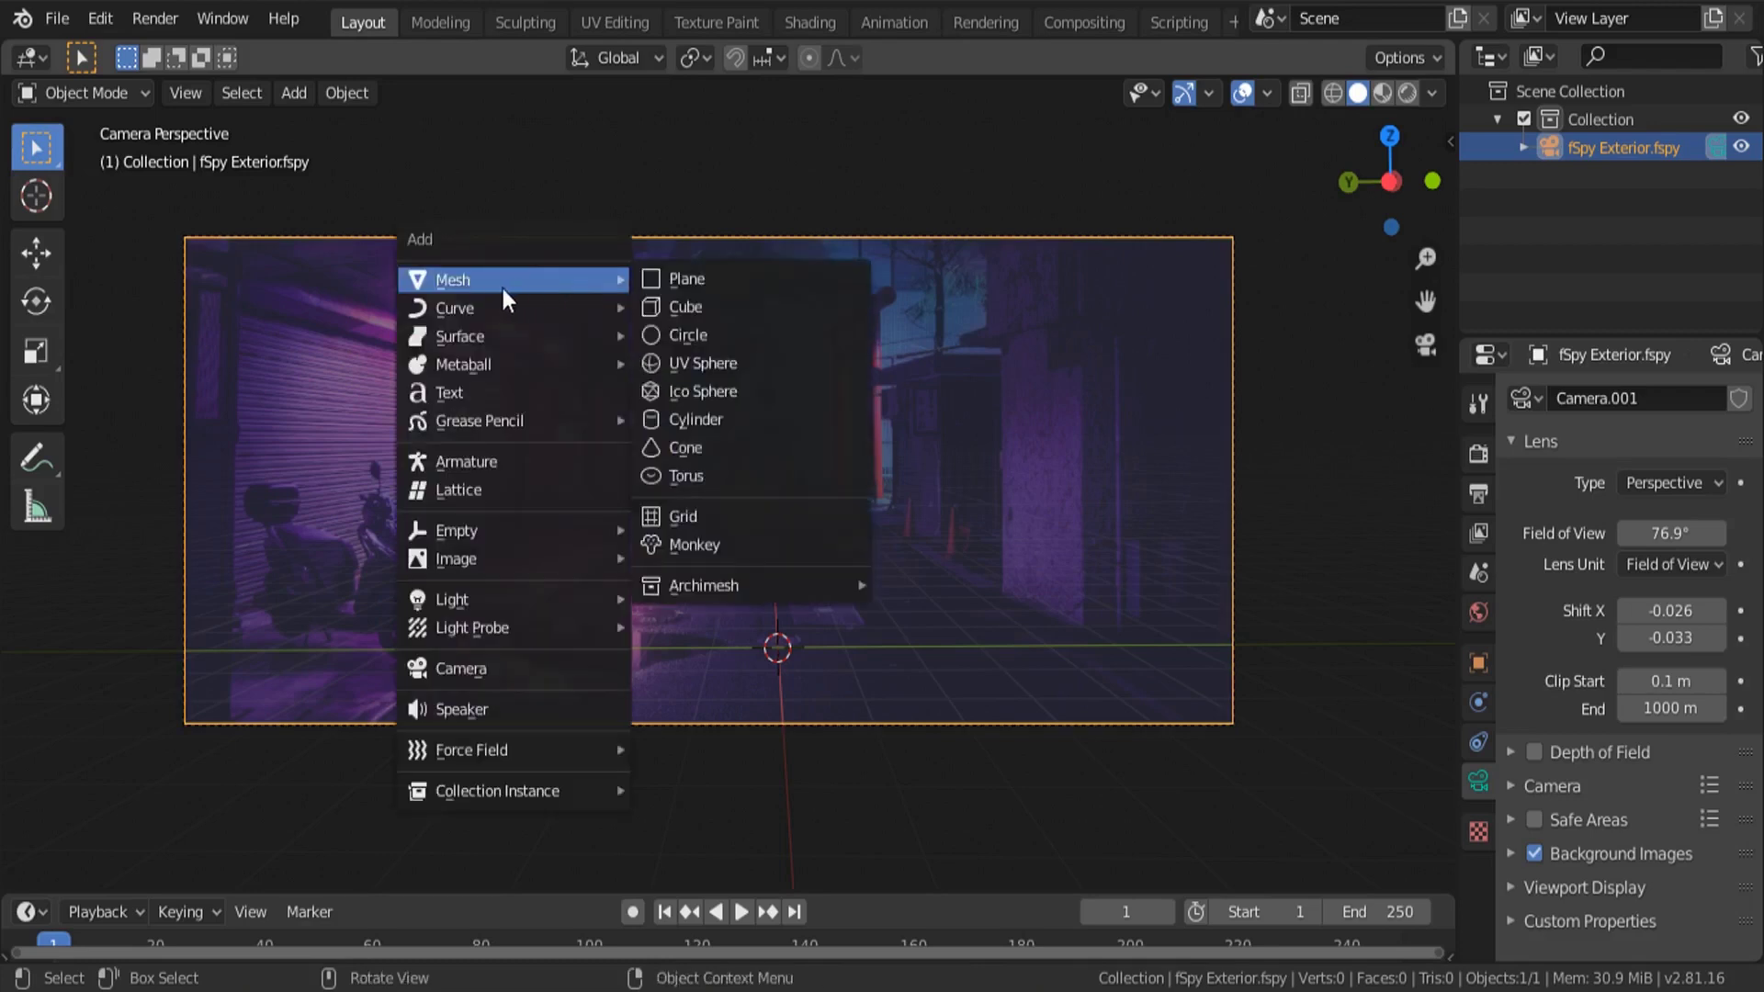
{"action": "left_click", "coordinate": [684, 283]}
{"action": "key", "text": "s"}
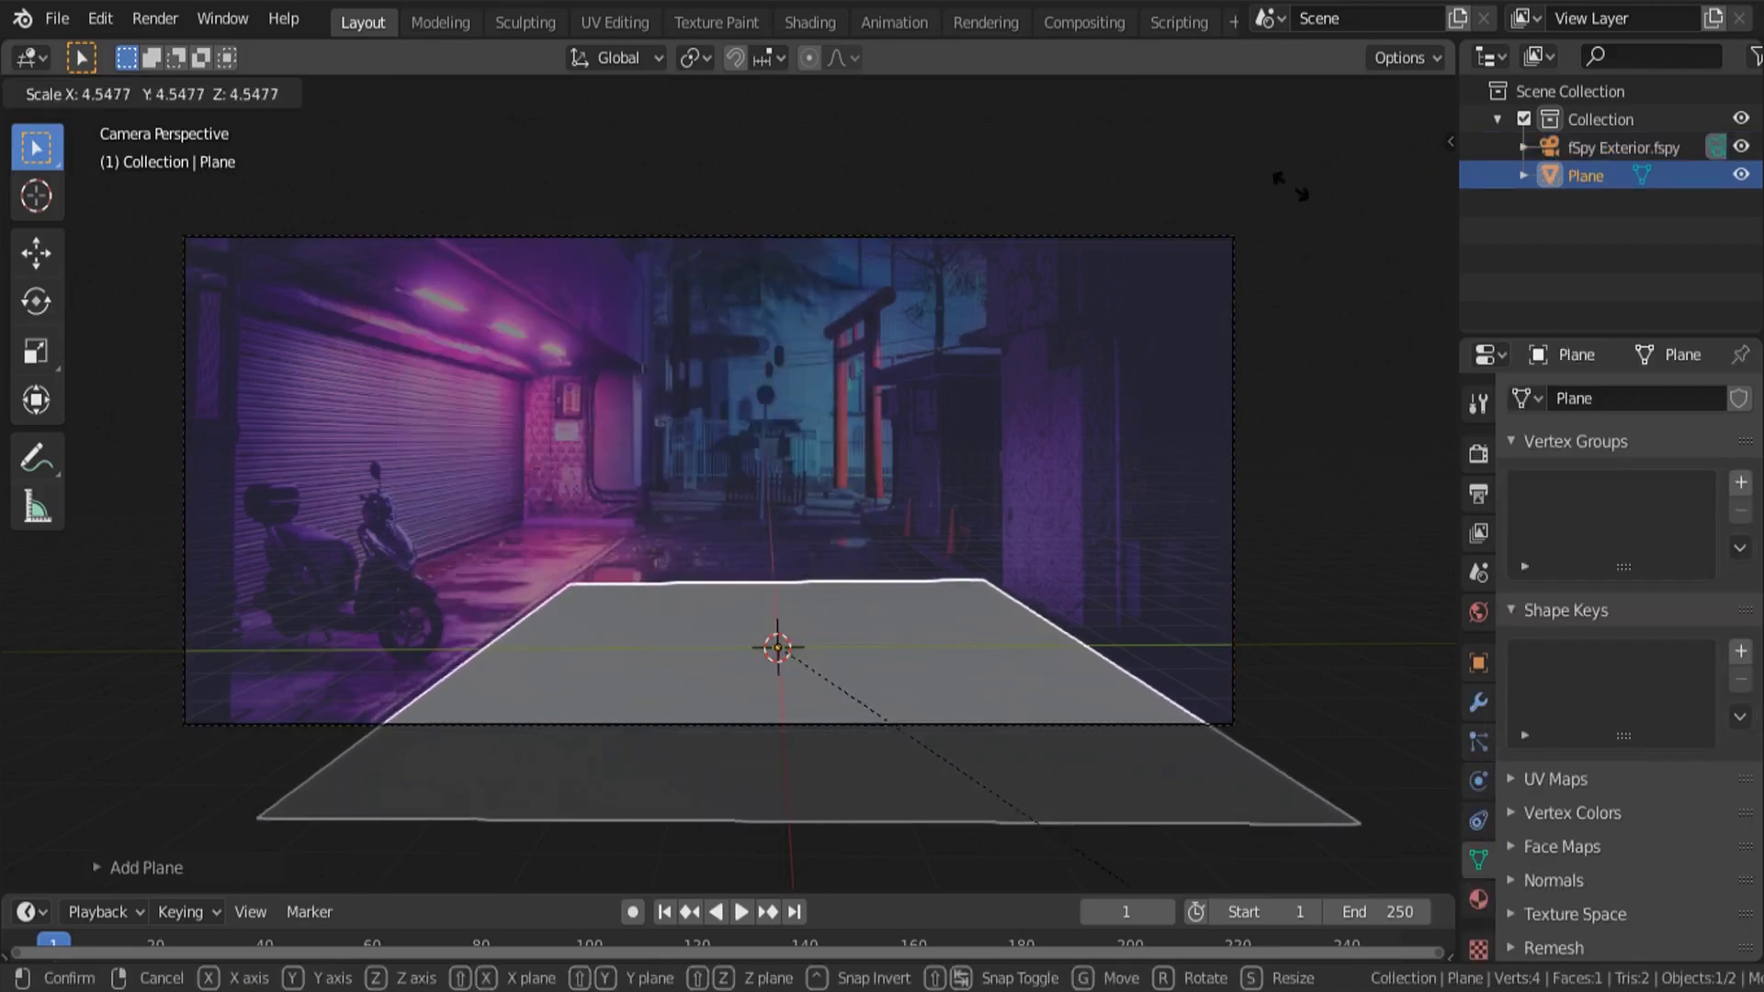
{"action": "left_click", "coordinate": [1323, 165]}
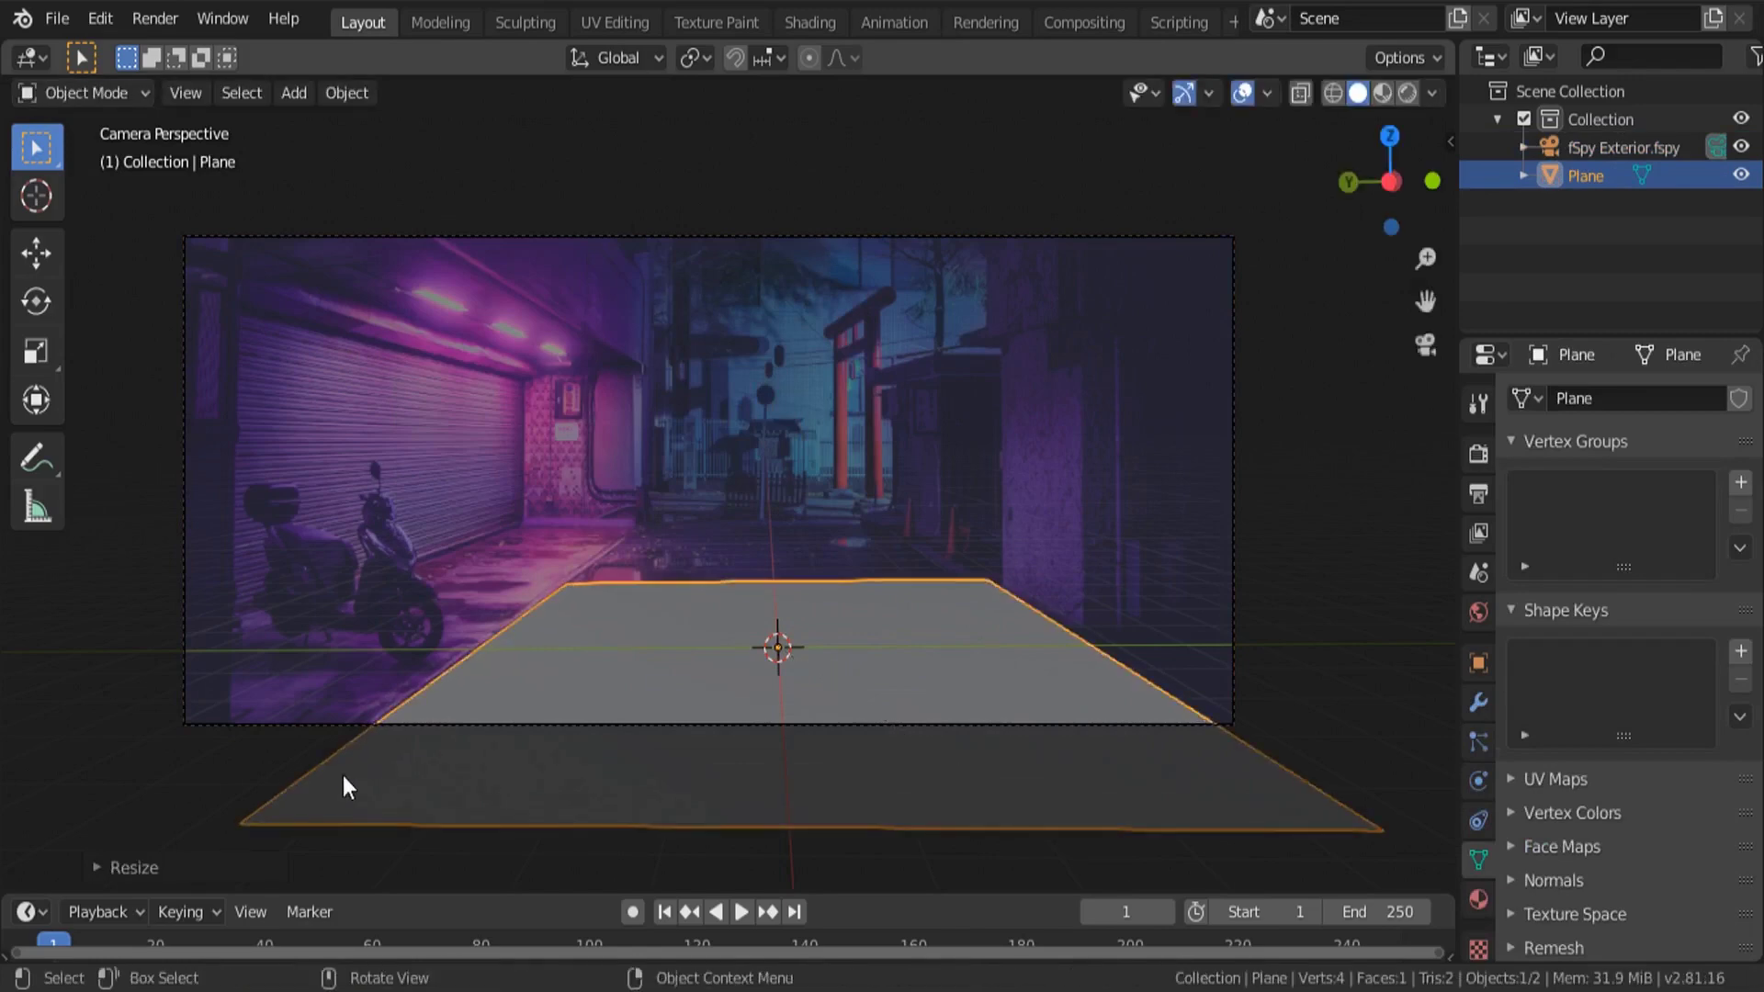
{"action": "scroll", "coordinate": [412, 697], "scroll_direction": "up", "scroll_amount": 4}
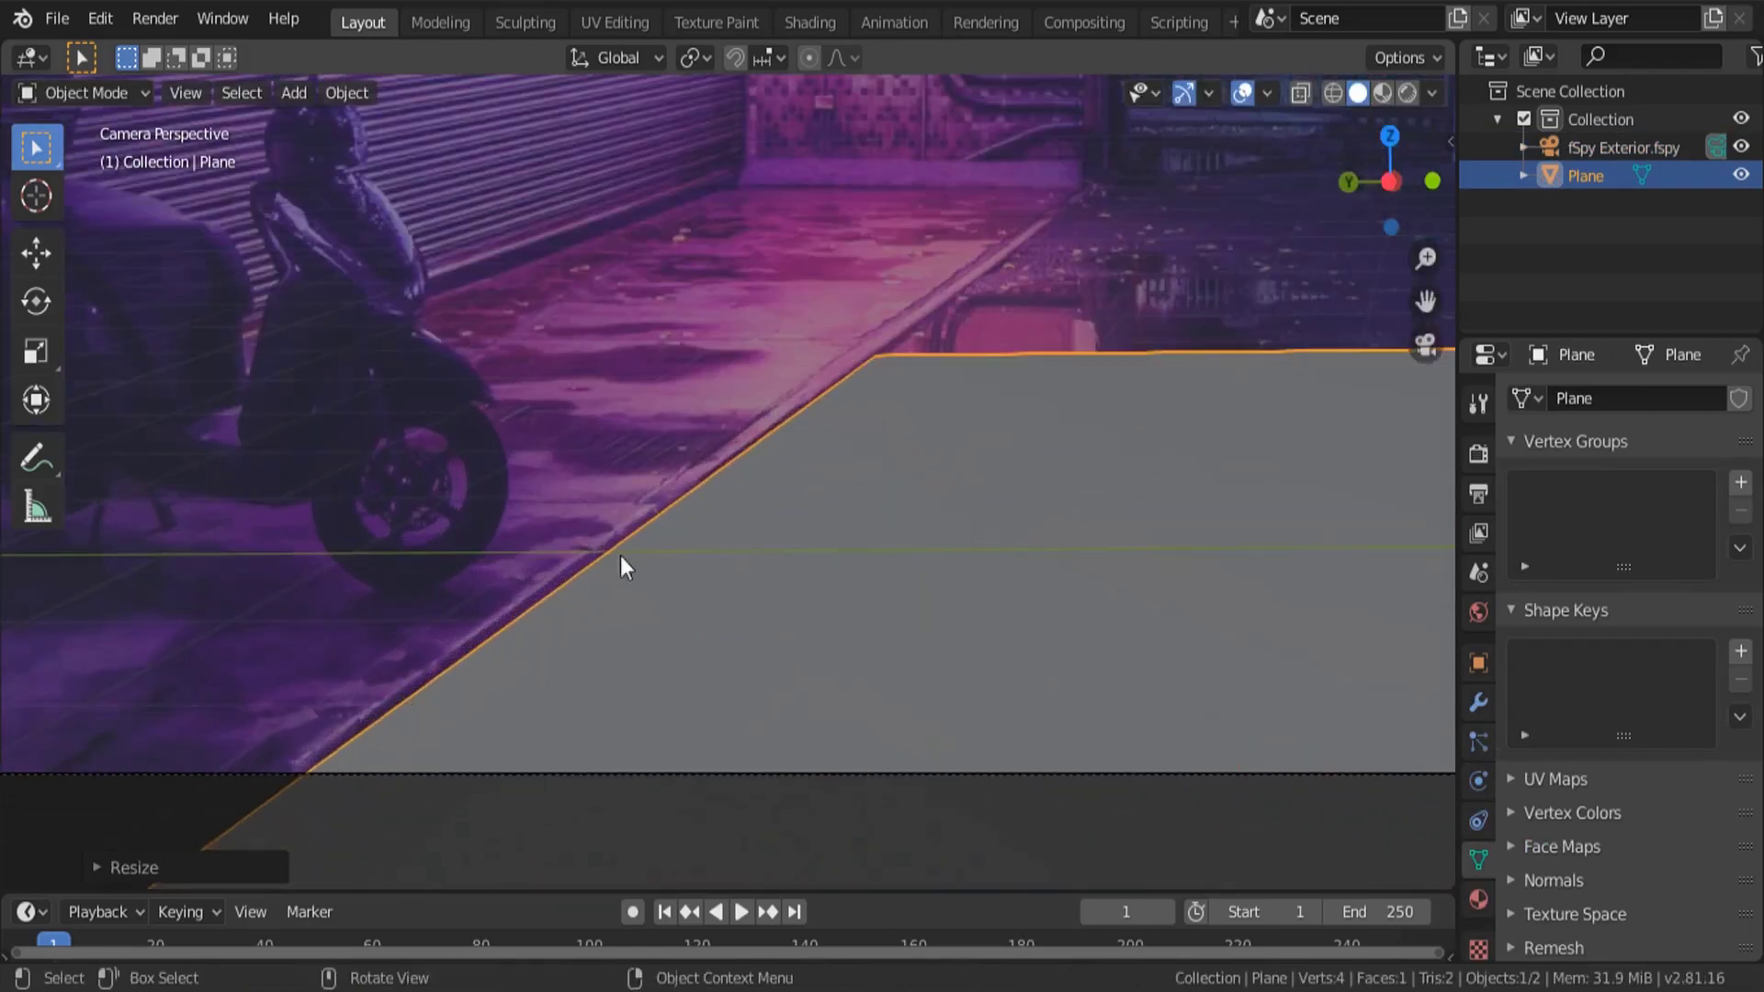
{"action": "scroll", "coordinate": [334, 691], "scroll_direction": "down", "scroll_amount": 4}
In edge mode, move the plane's far edge along X to the street's end
{"action": "key", "text": "Tab"}
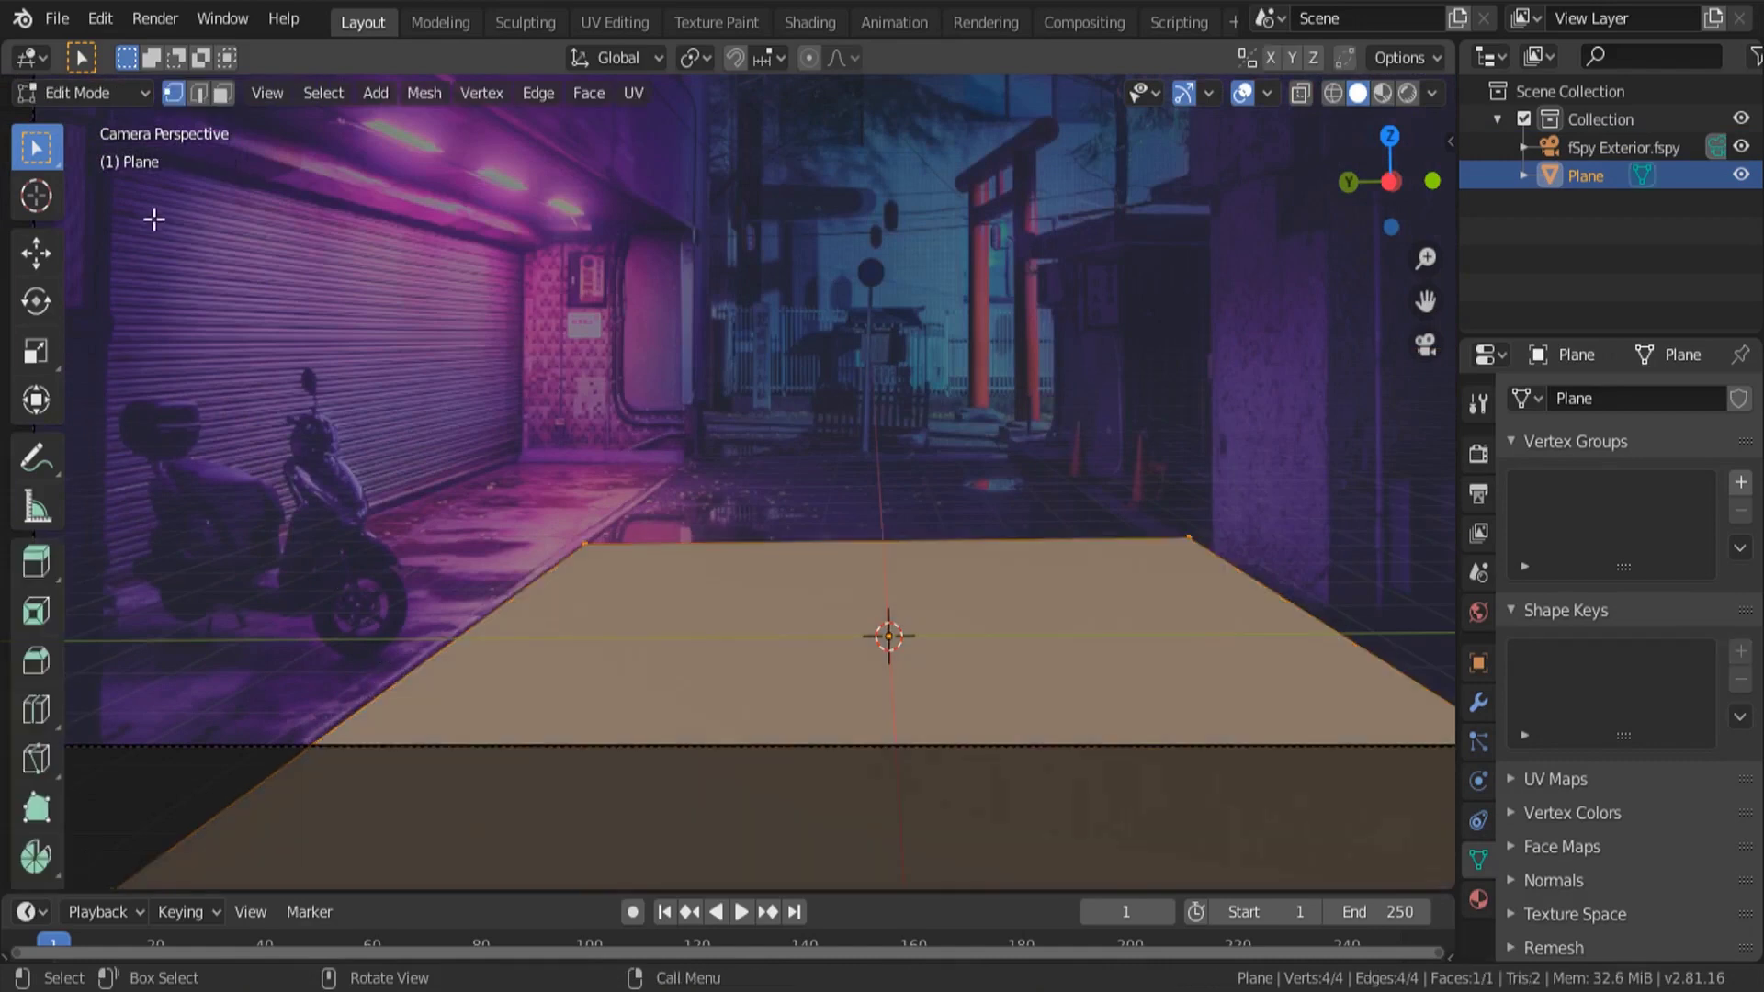
{"action": "left_click", "coordinate": [202, 101]}
{"action": "left_click", "coordinate": [846, 535]}
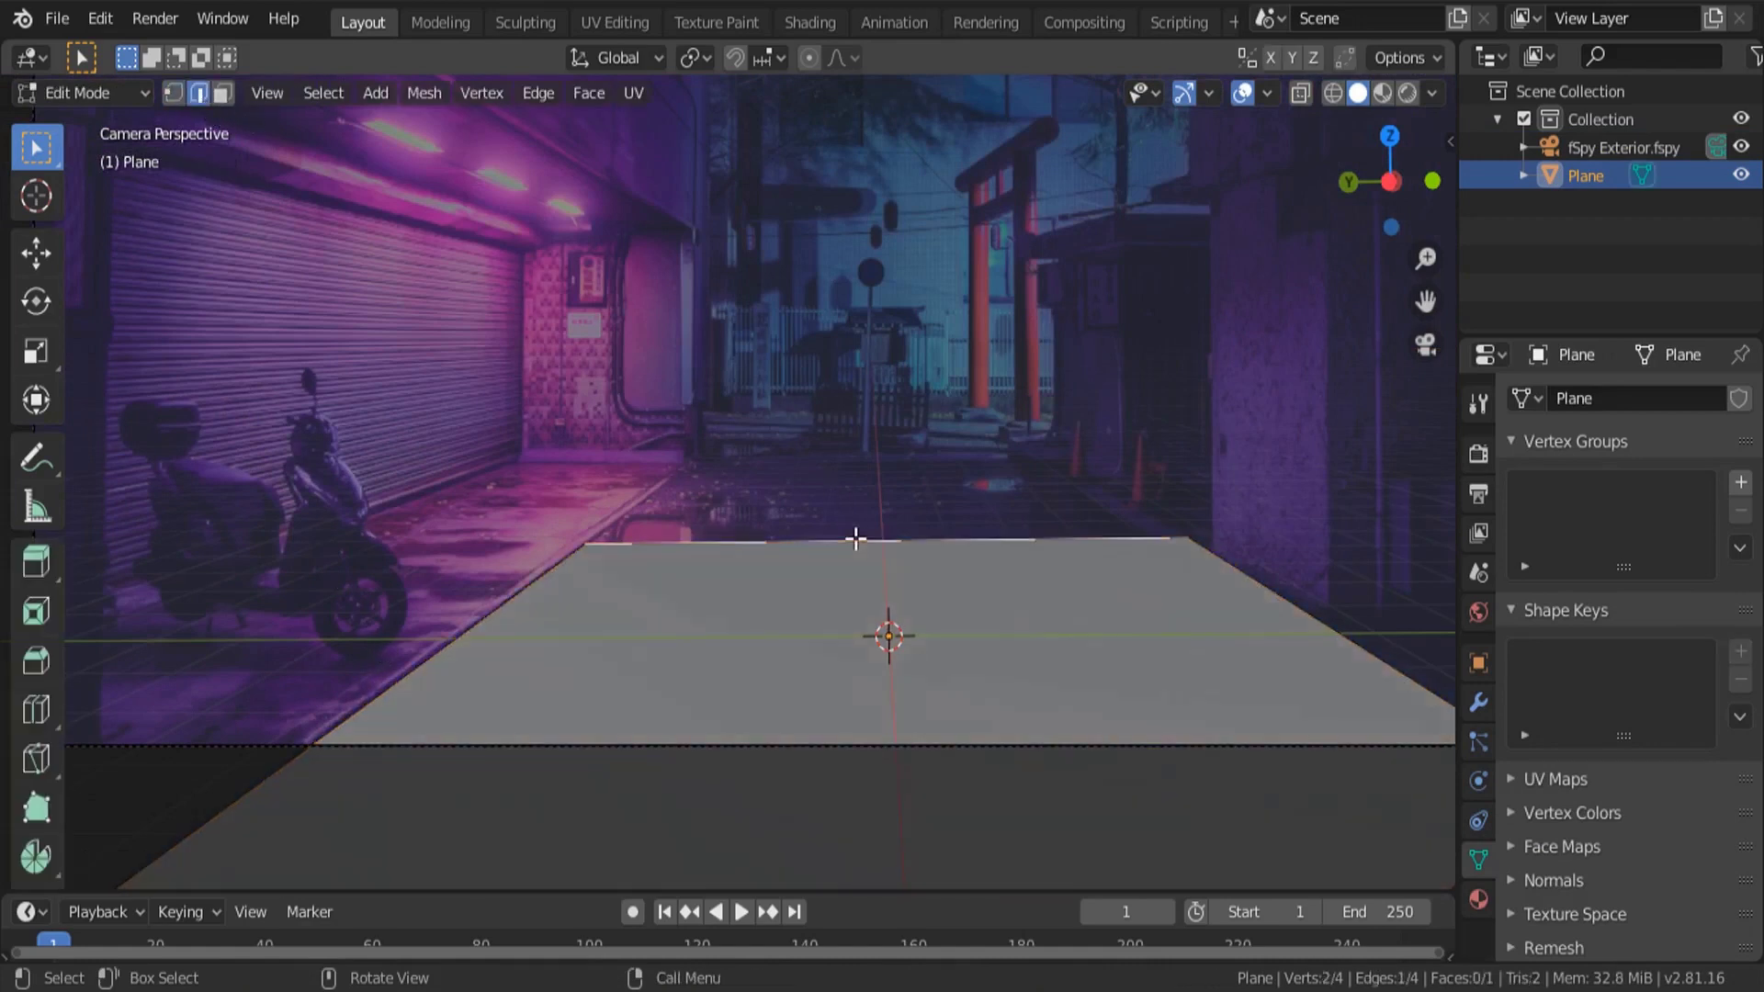
{"action": "key", "text": "g"}
{"action": "key", "text": "x"}
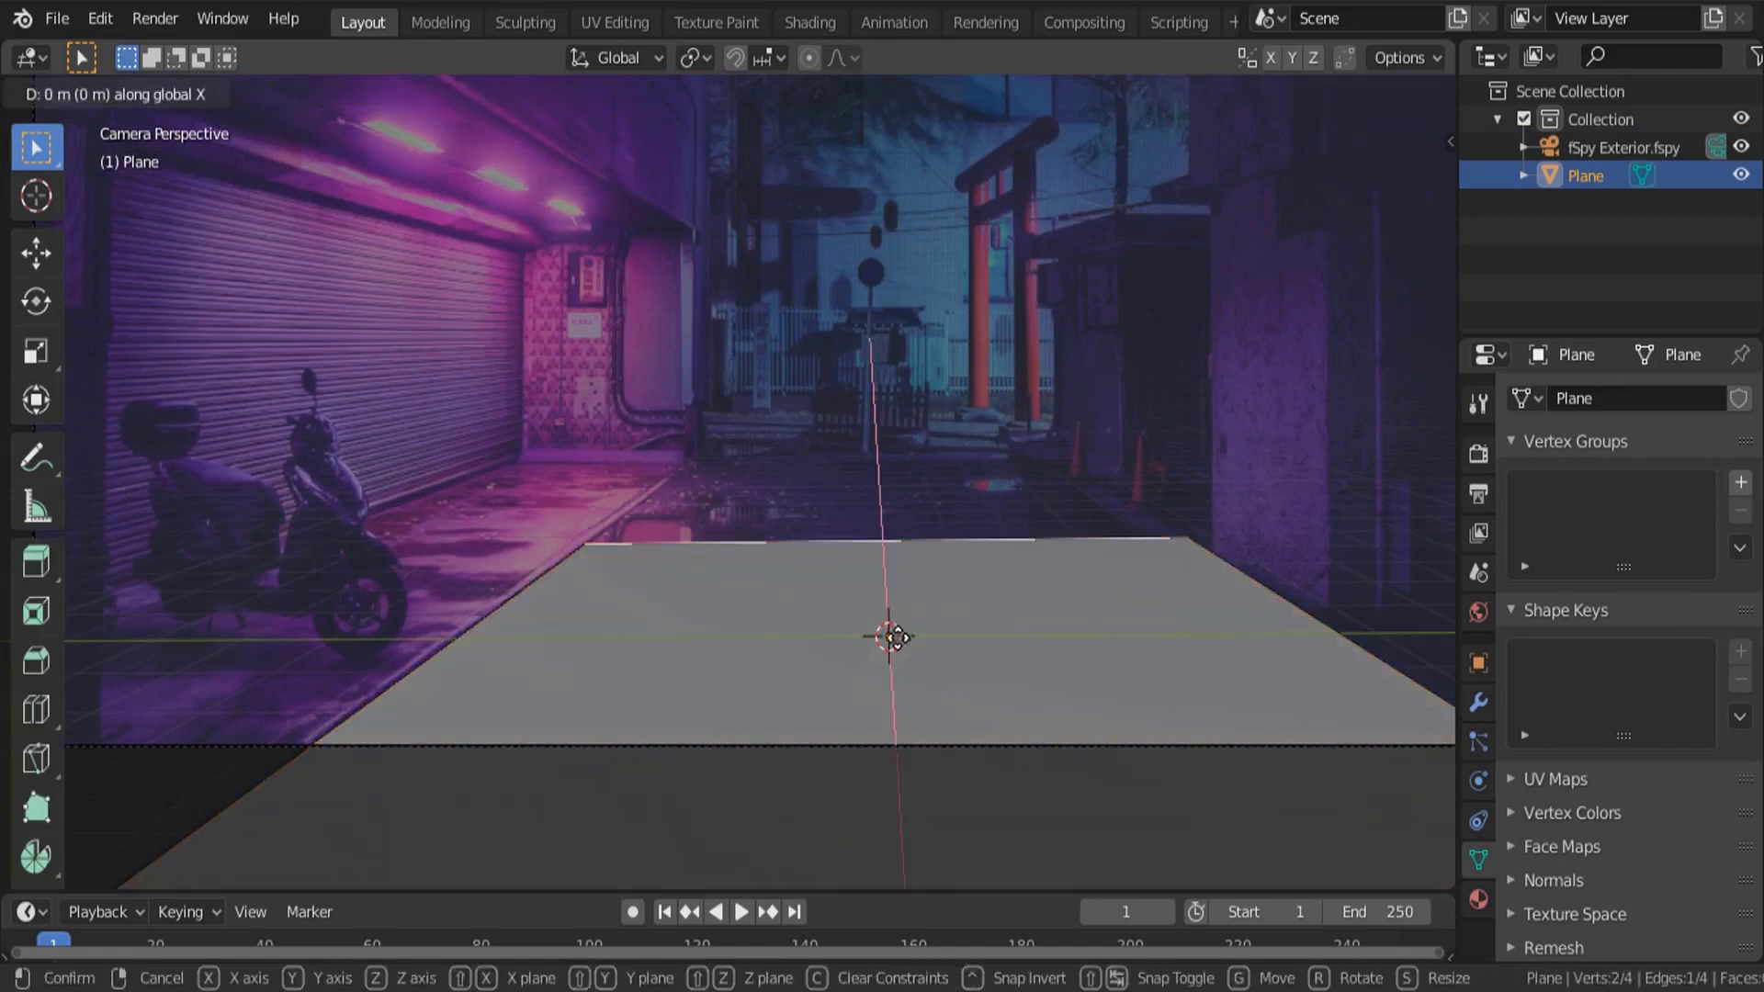
{"action": "left_click", "coordinate": [845, 740]}
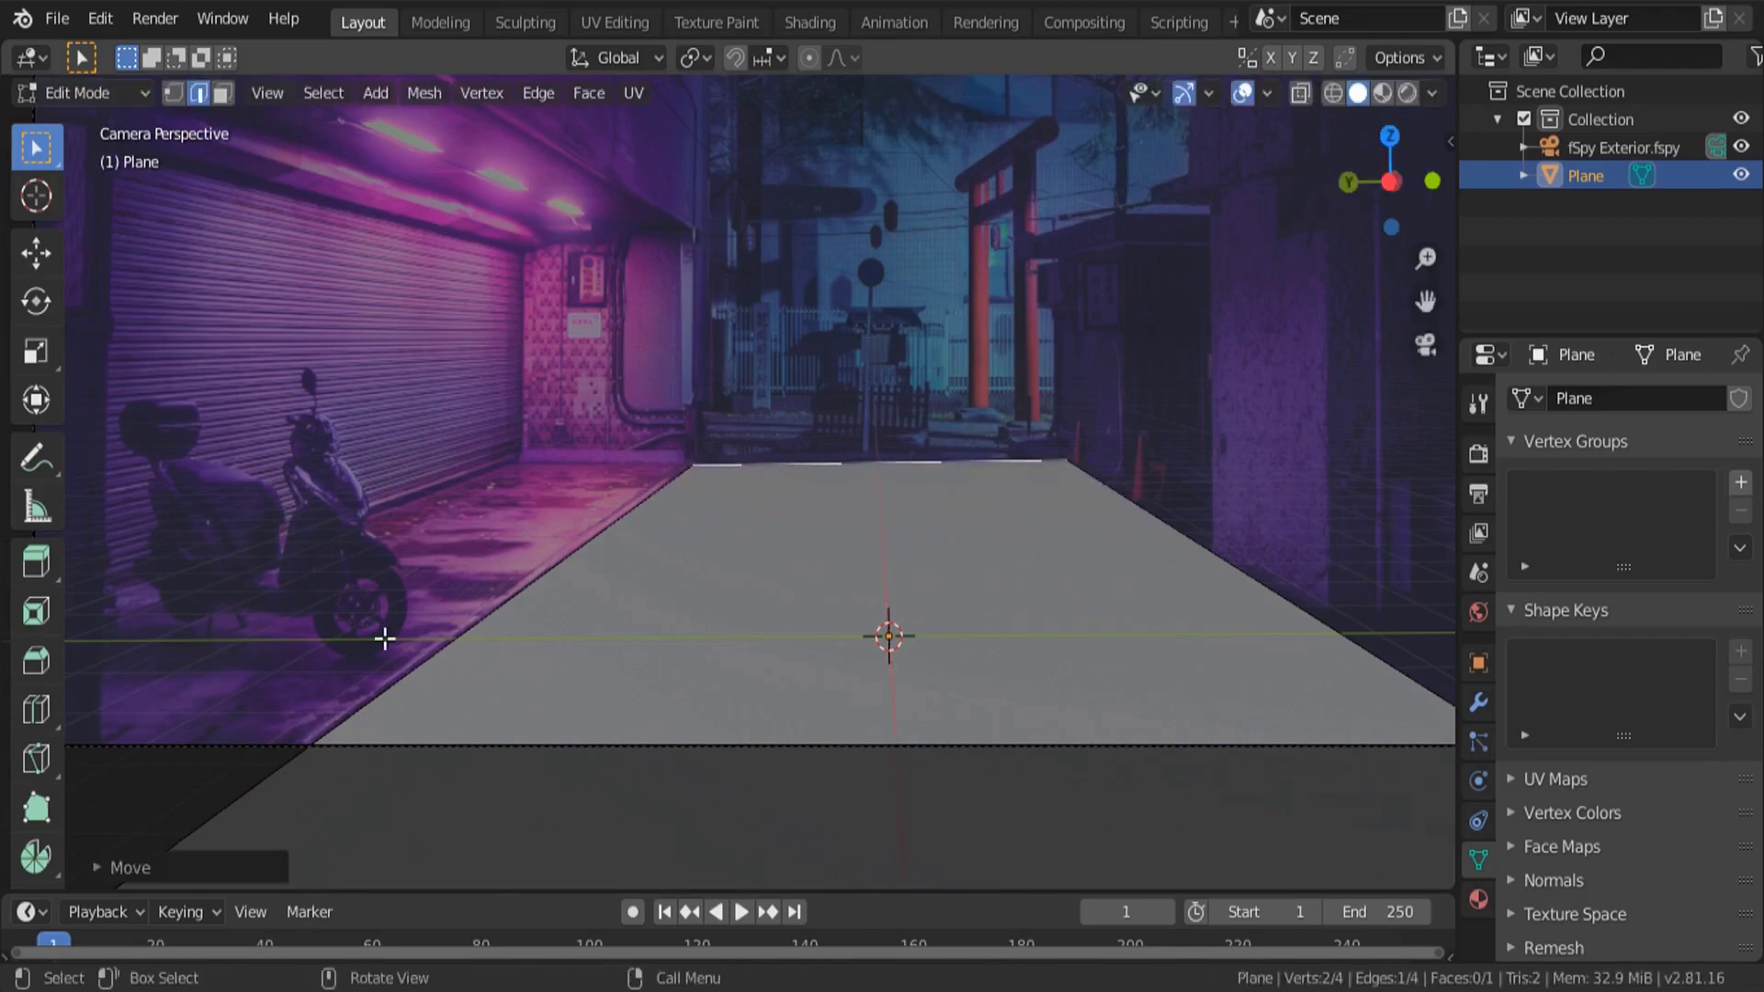
{"action": "scroll", "coordinate": [386, 638], "scroll_direction": "up", "scroll_amount": 3}
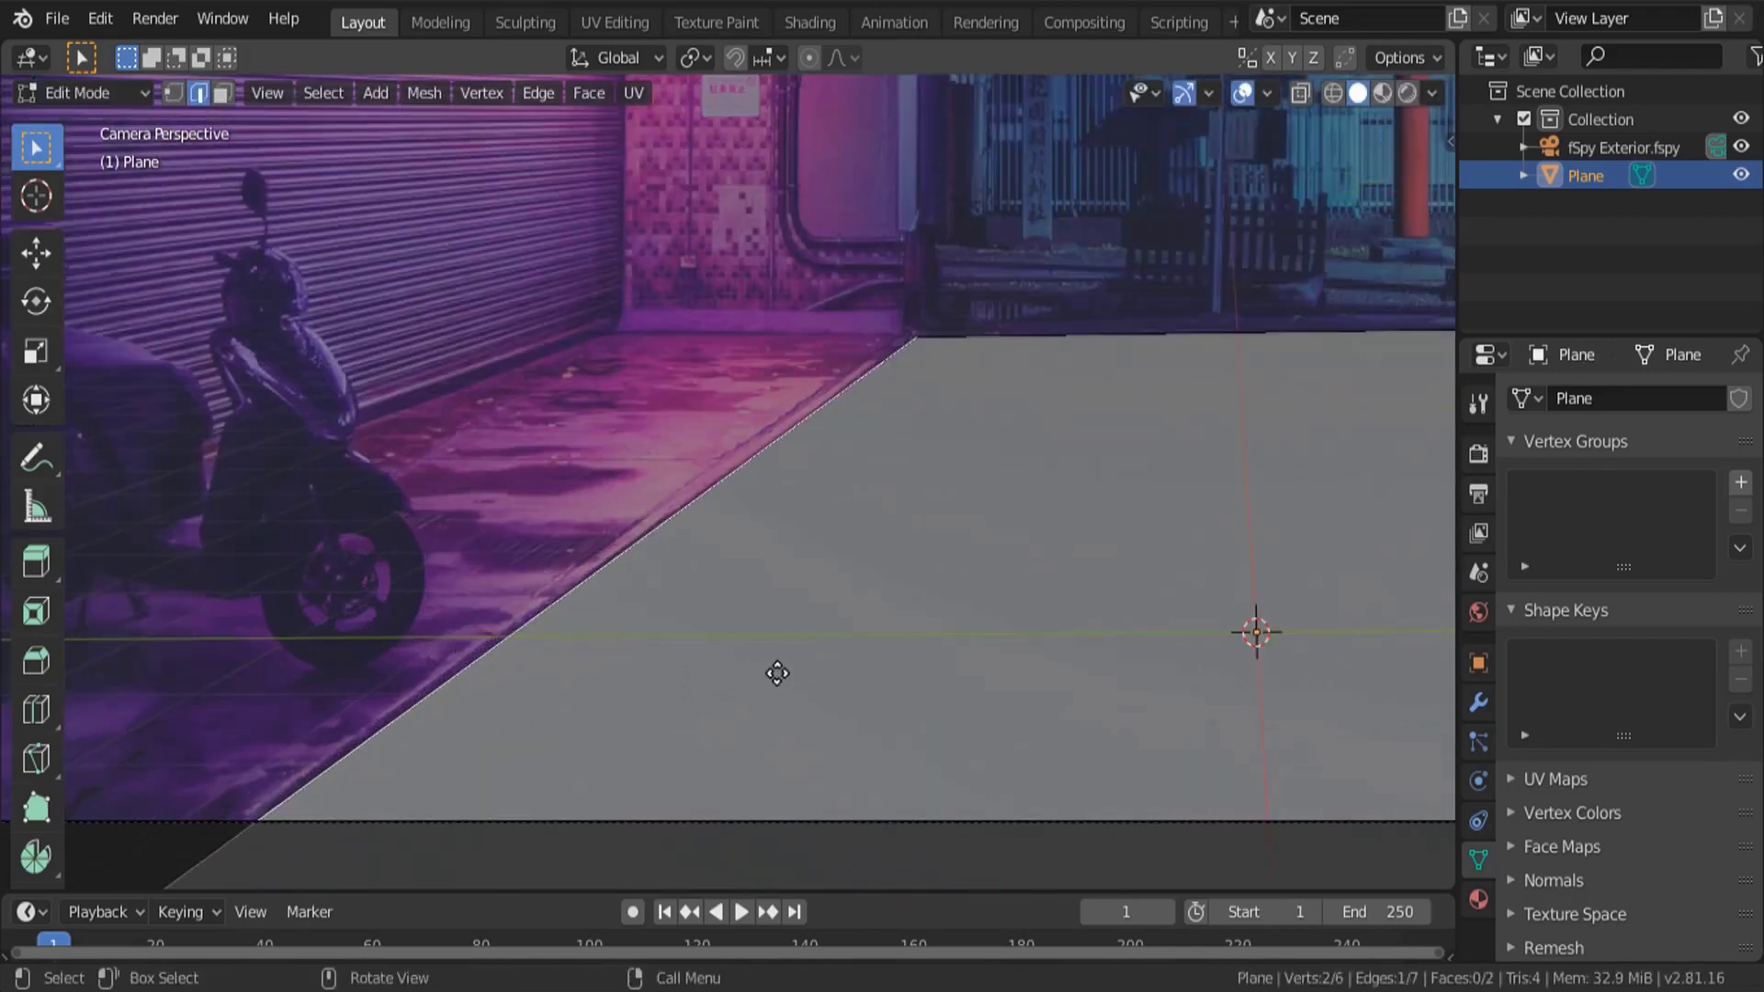
Extrude the left edge up into a small curb, then 2.83 m along Y for the sidewalk
{"action": "key", "text": "e"}
{"action": "key", "text": "z"}
{"action": "left_click", "coordinate": [782, 665]}
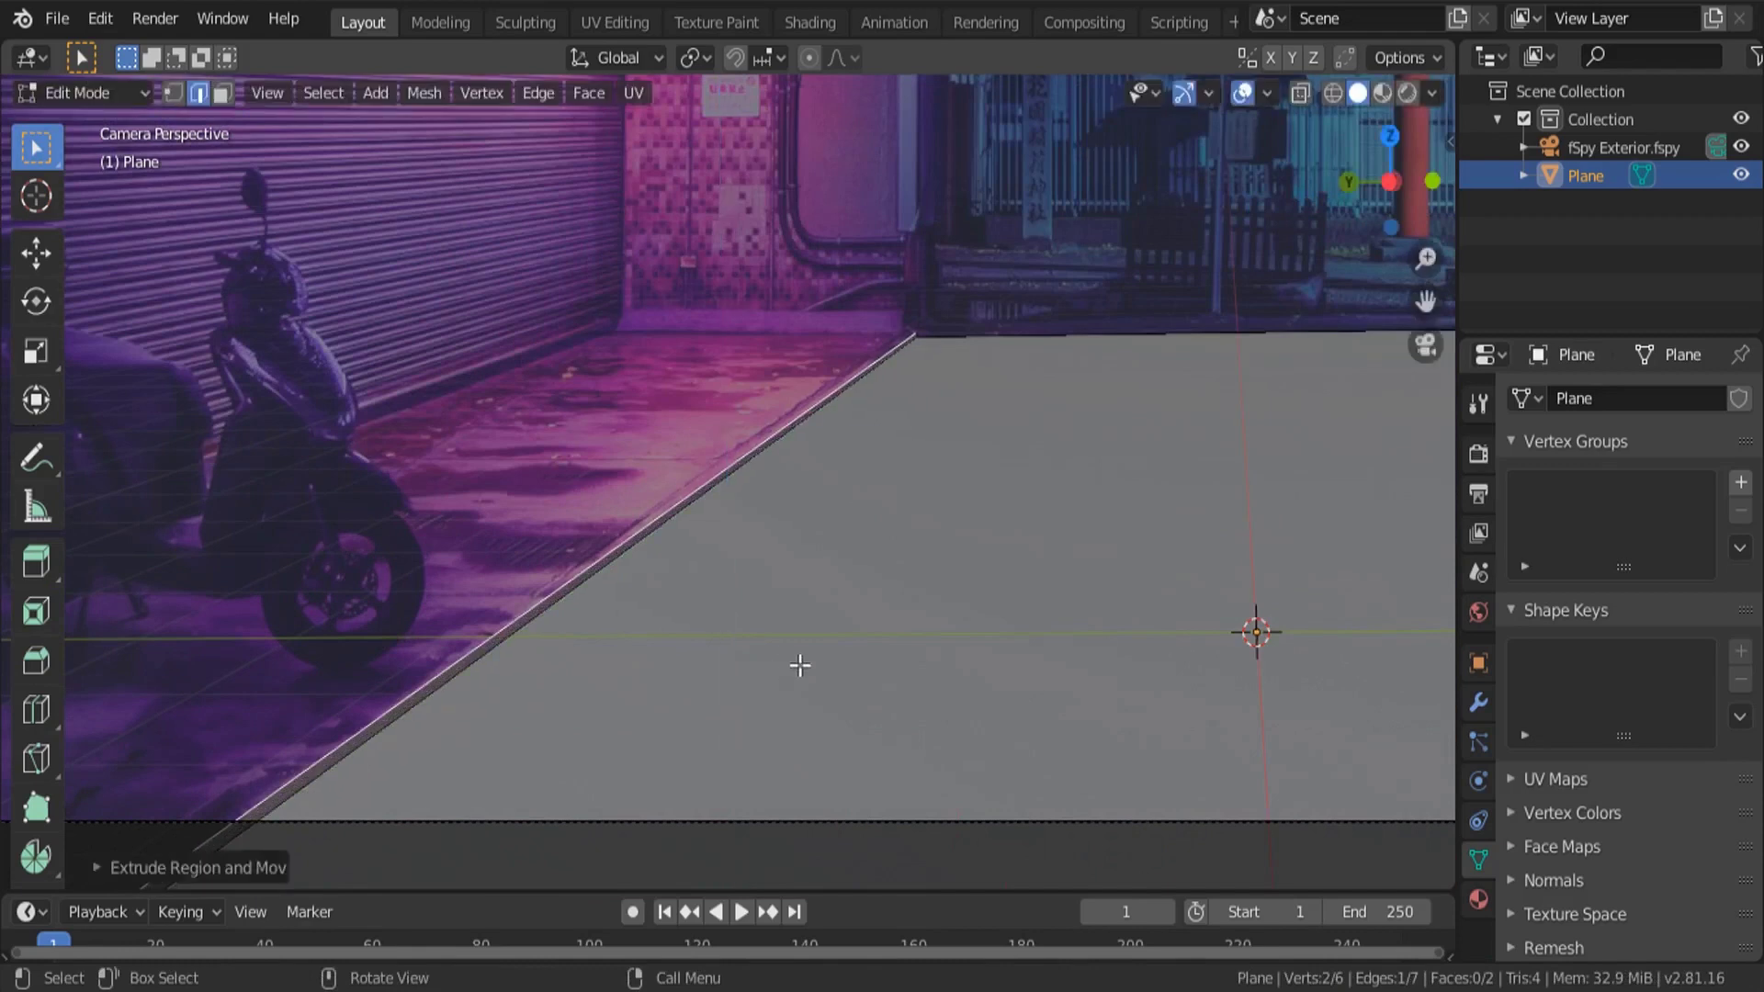
{"action": "key", "text": "e"}
{"action": "key", "text": "y"}
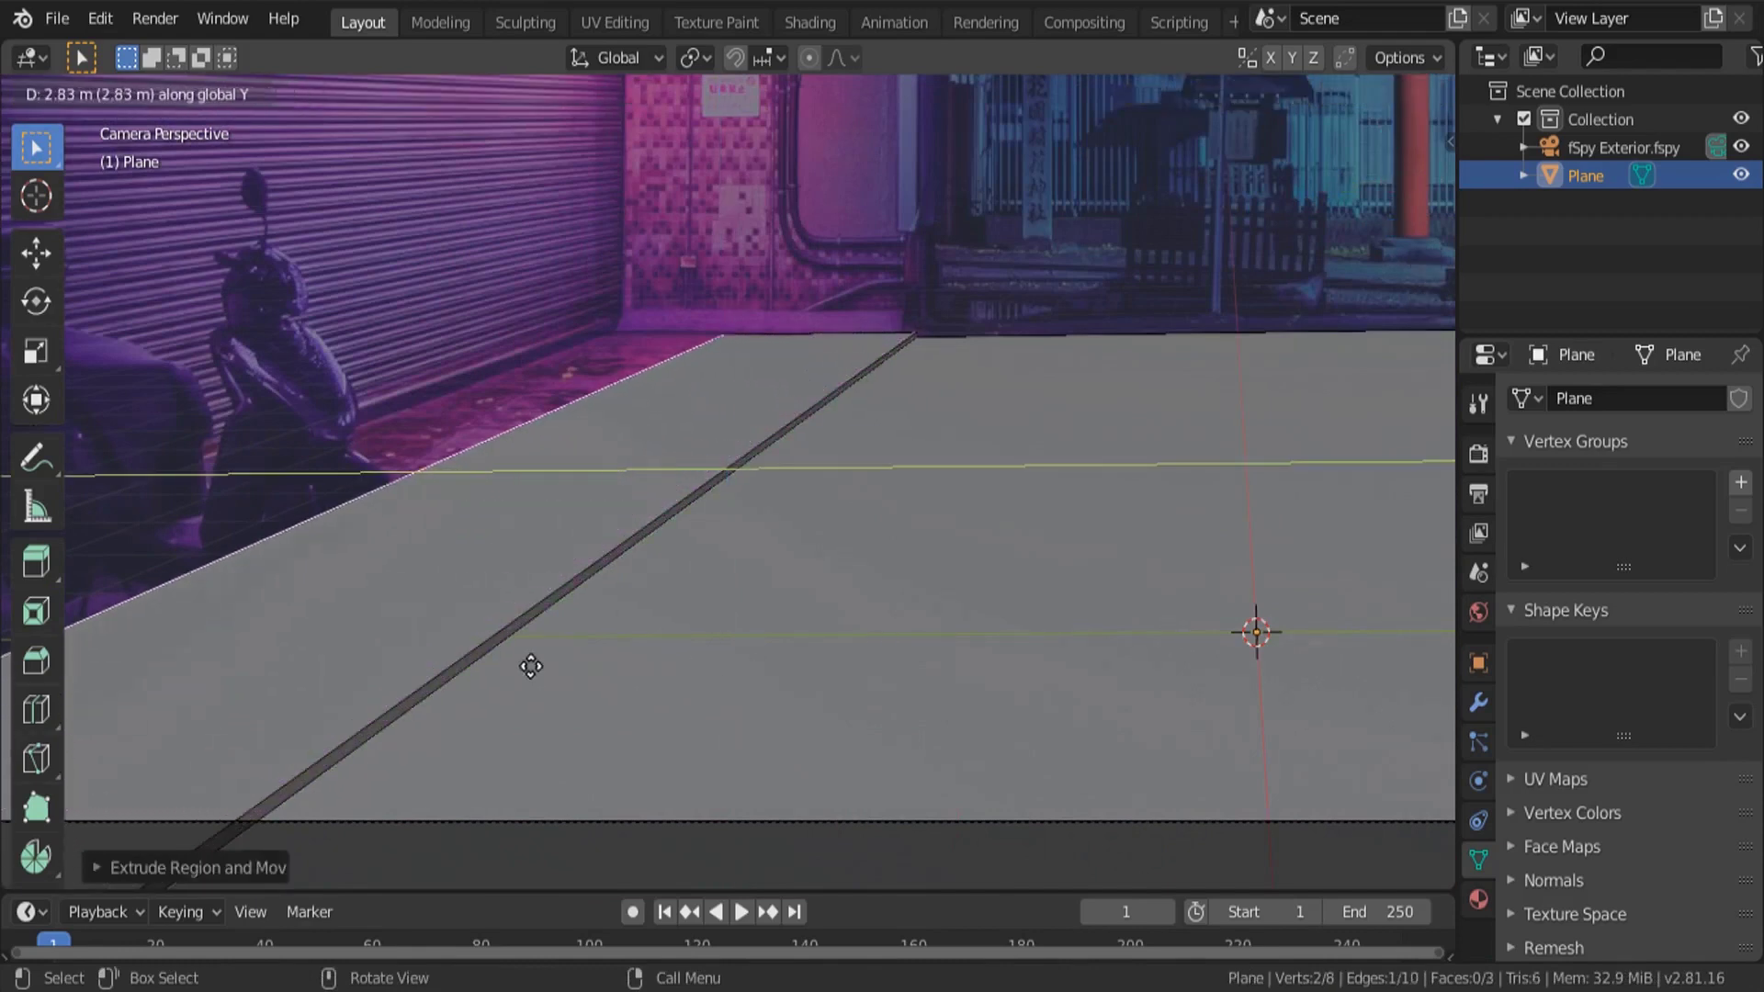
{"action": "left_click", "coordinate": [359, 661]}
{"action": "key", "text": "Home"}
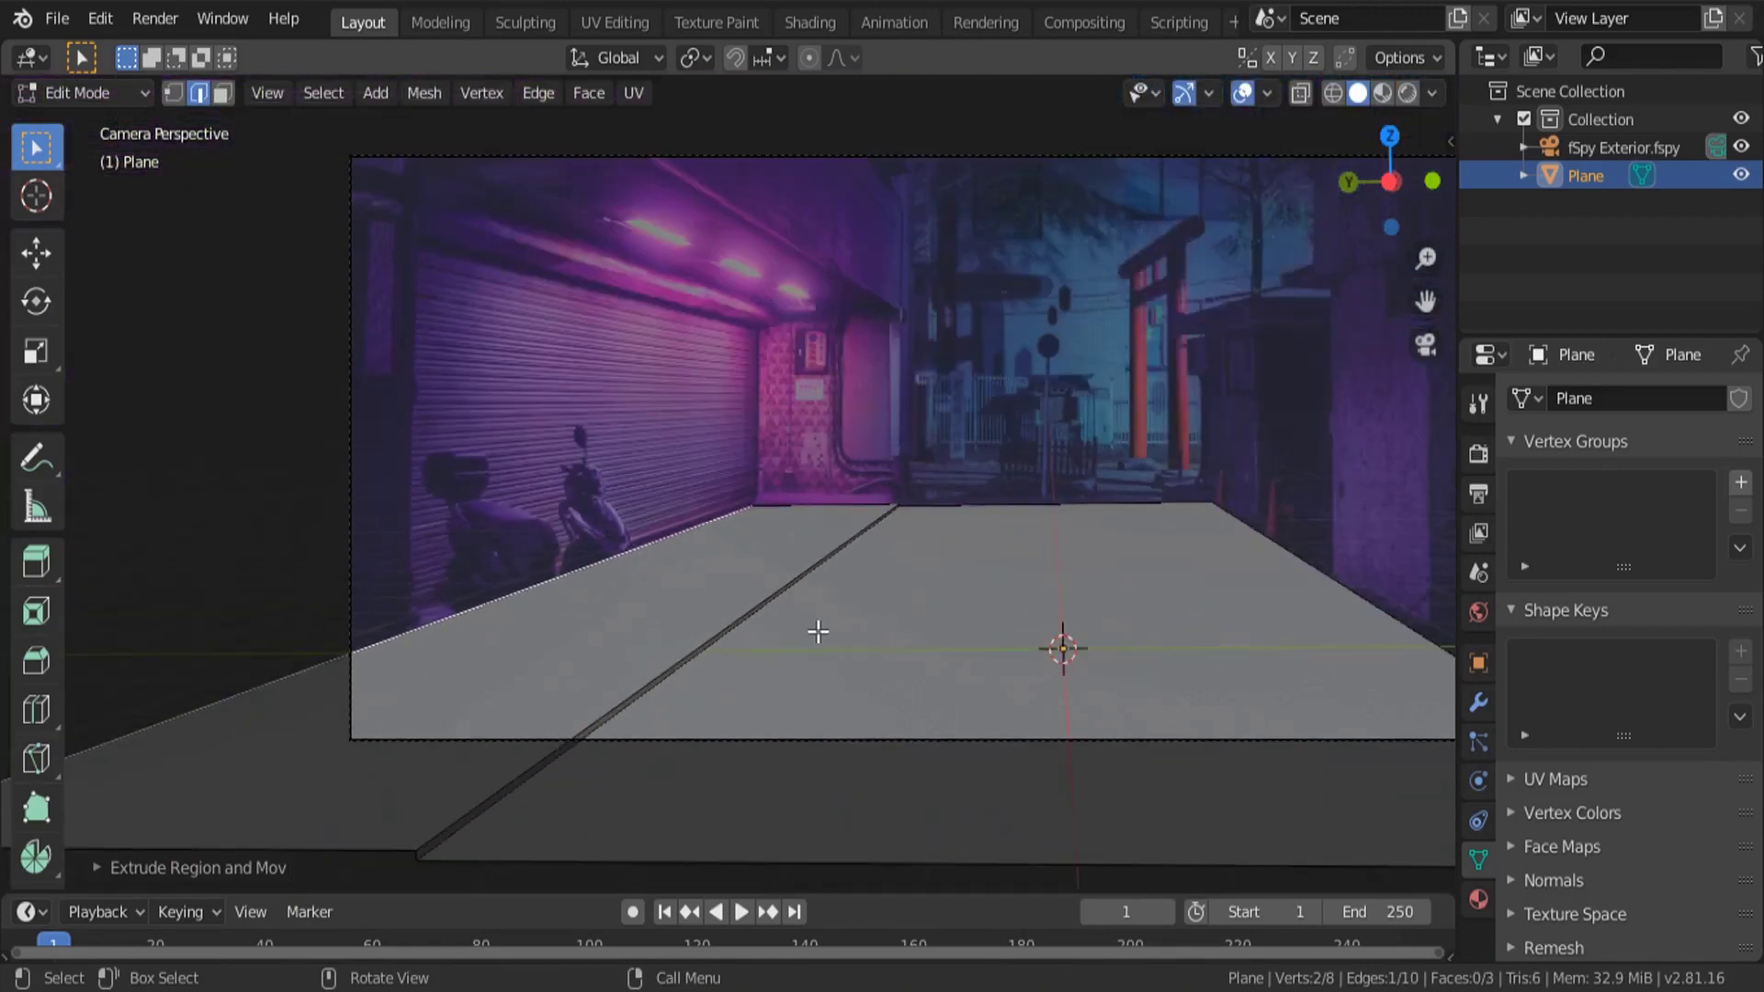
Extrude the sidewalk's outer edge straight up into a tall left wall
{"action": "key", "text": "e"}
{"action": "key", "text": "z"}
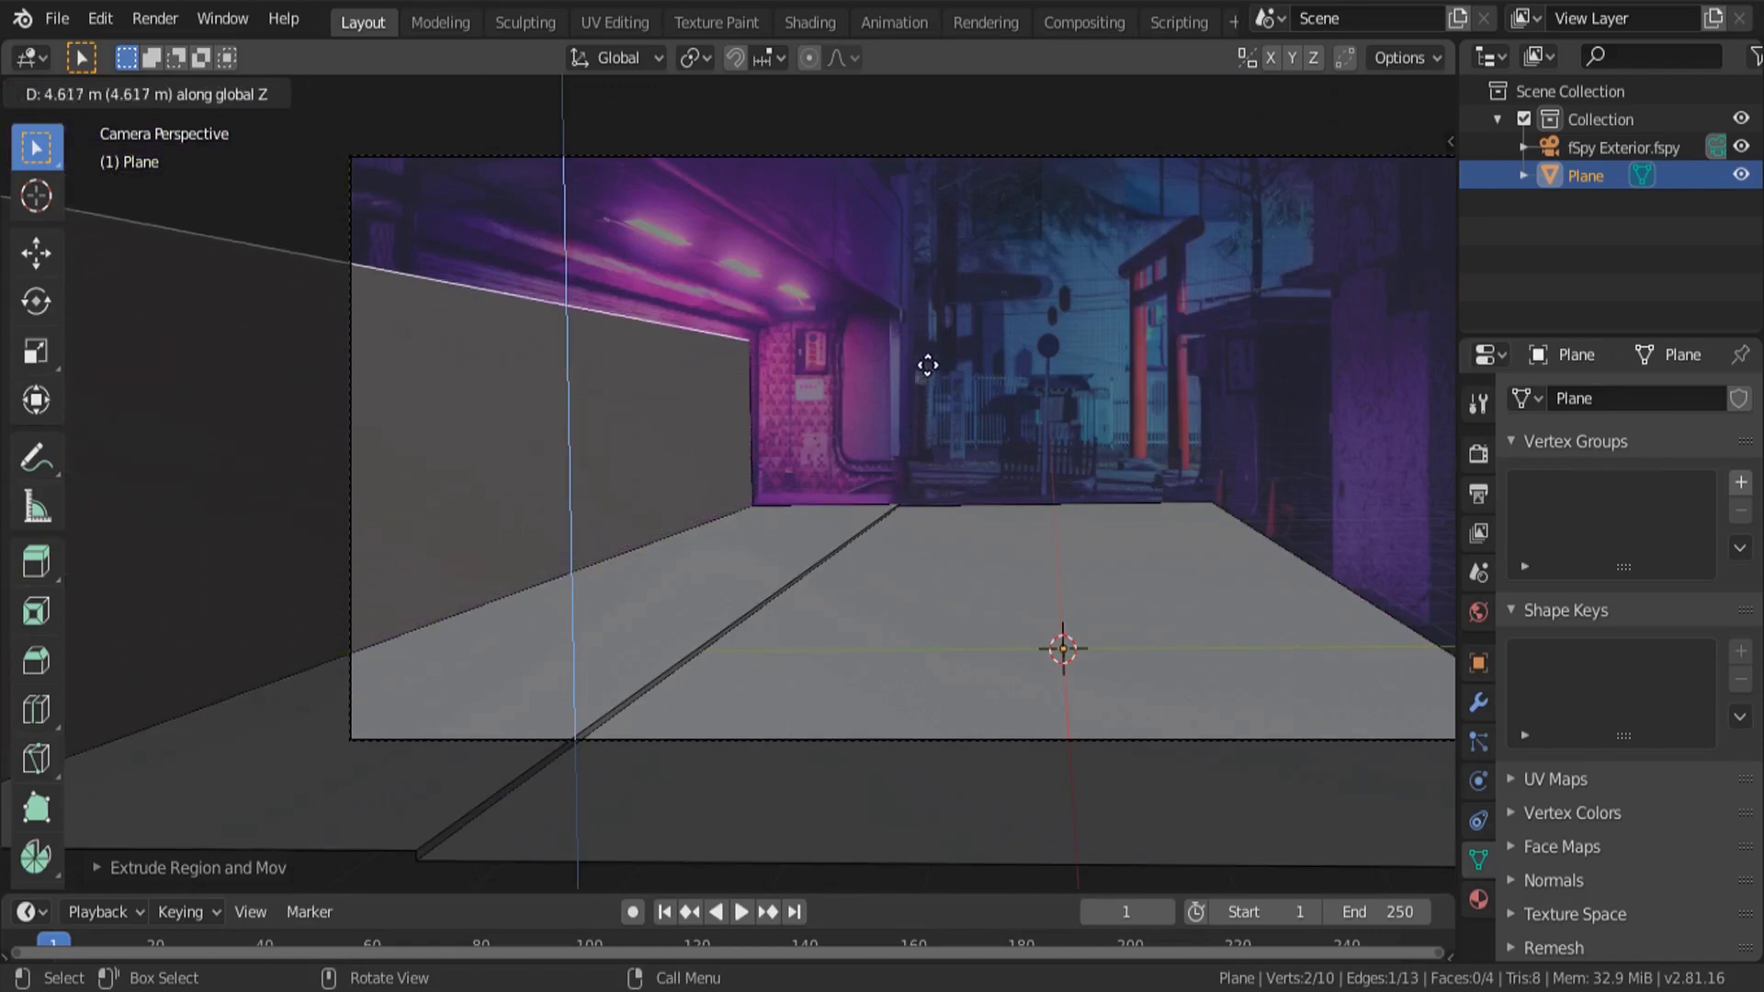
{"action": "left_click", "coordinate": [931, 351]}
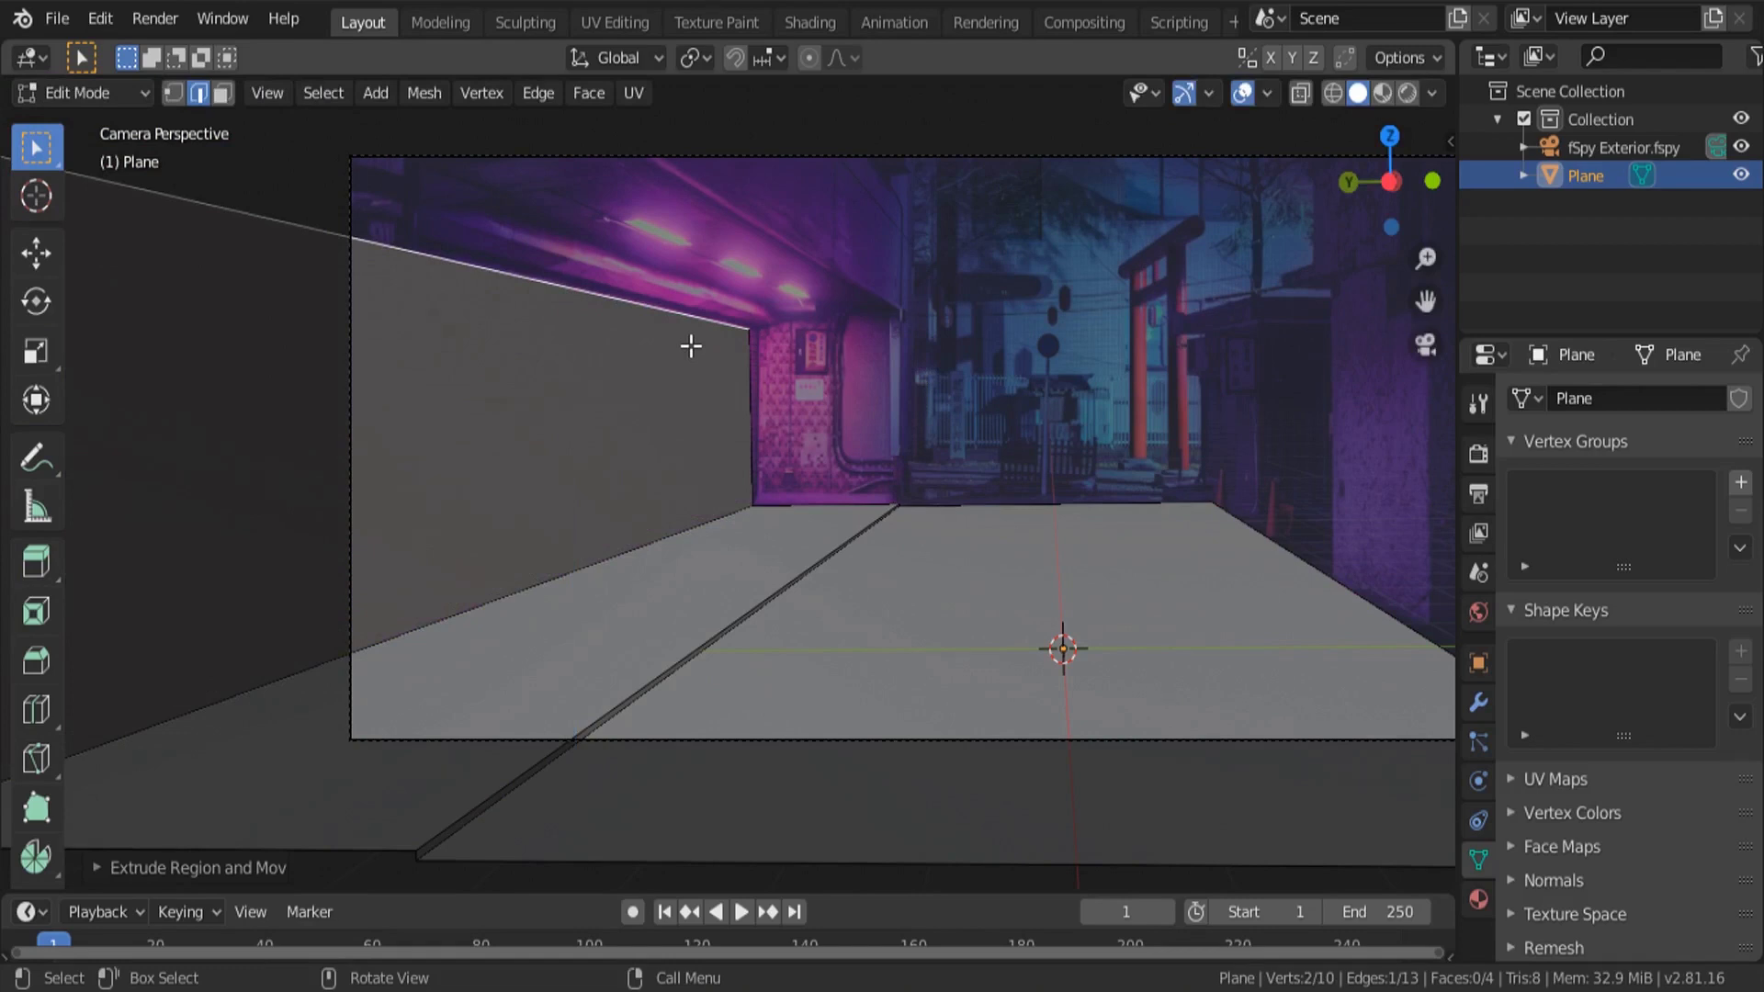
{"action": "middle_click_drag", "start_coordinate": [696, 346], "coordinate": [600, 530]}
{"action": "scroll", "coordinate": [456, 588], "scroll_direction": "up", "scroll_amount": 4}
Back in camera view, move the wall's top edge onto the shutter wall's ceiling line
{"action": "key", "text": "KP_0"}
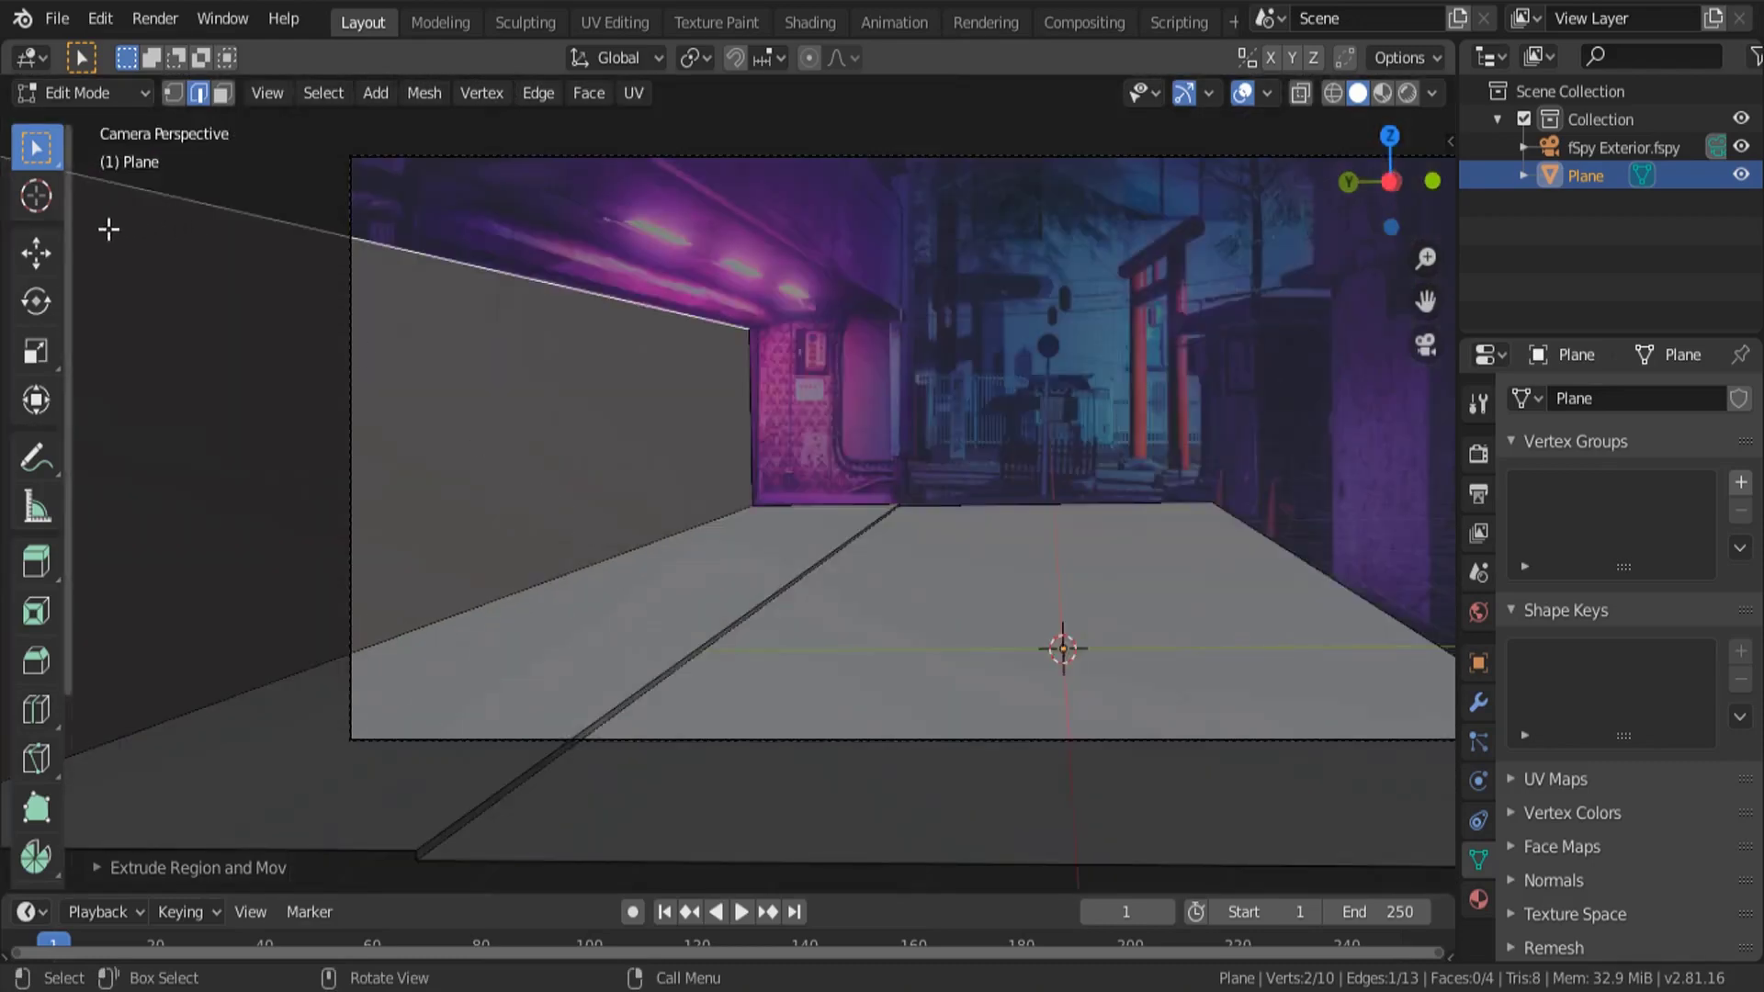
{"action": "left_click", "coordinate": [40, 253]}
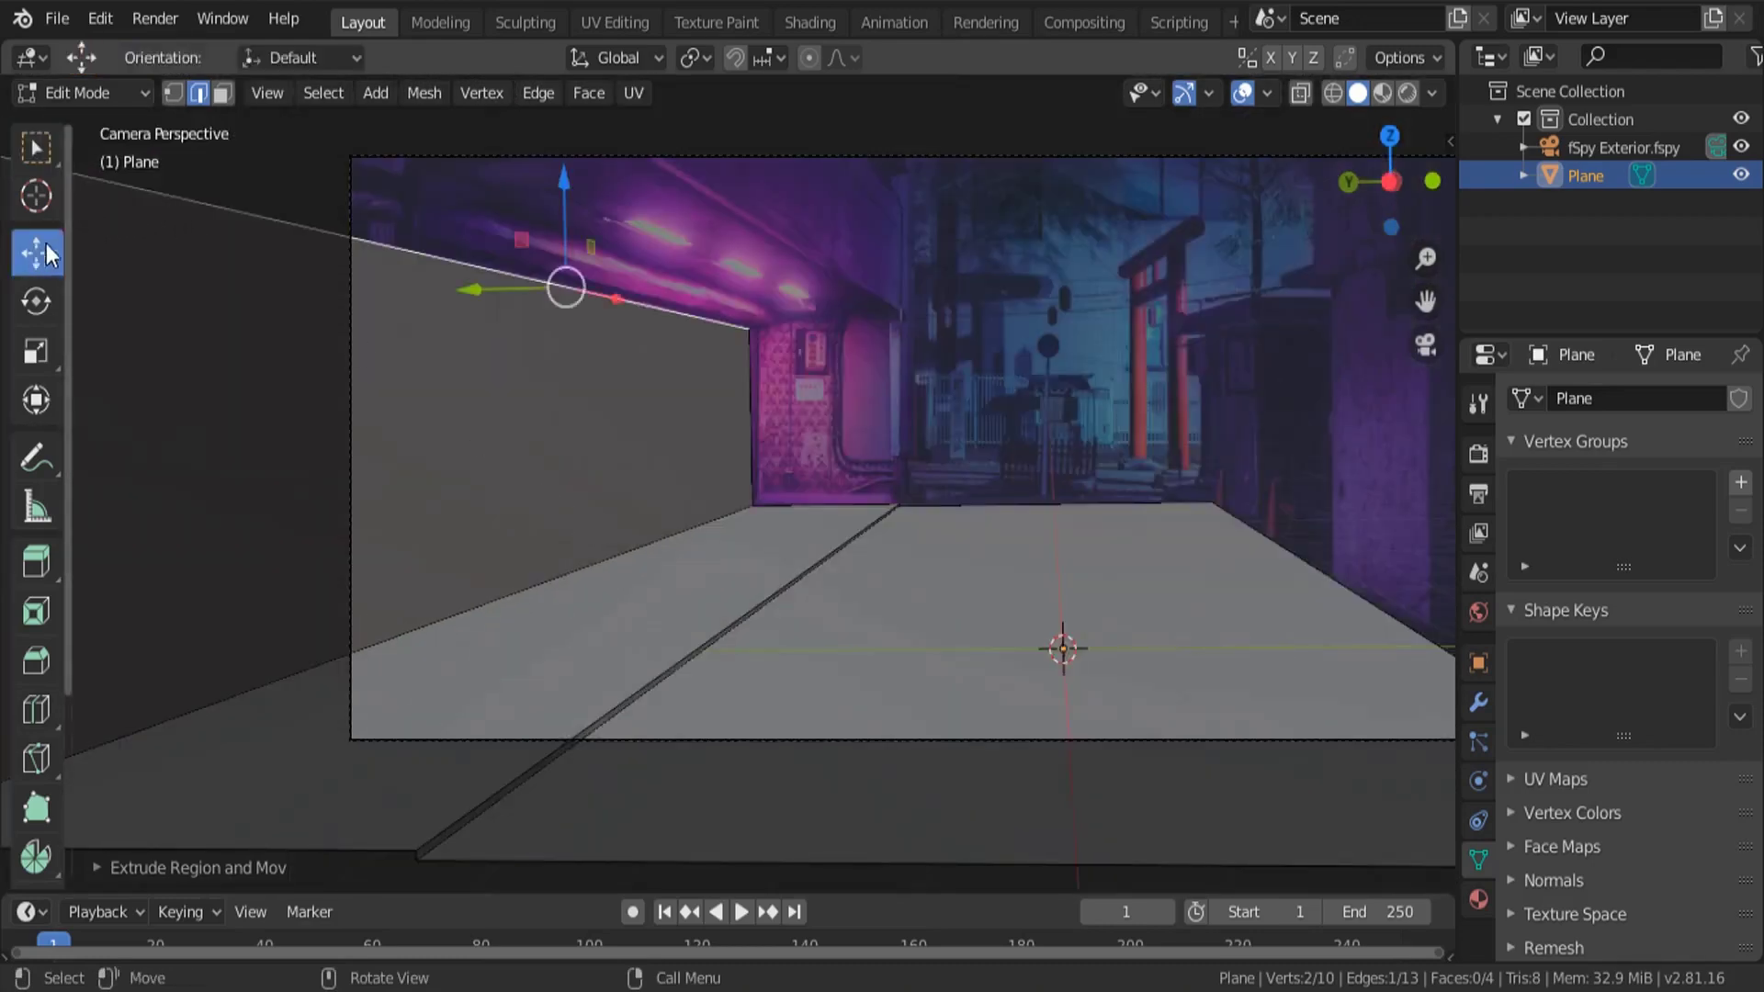
{"action": "left_click", "coordinate": [482, 292]}
{"action": "scroll", "coordinate": [669, 371], "scroll_direction": "up", "scroll_amount": 3}
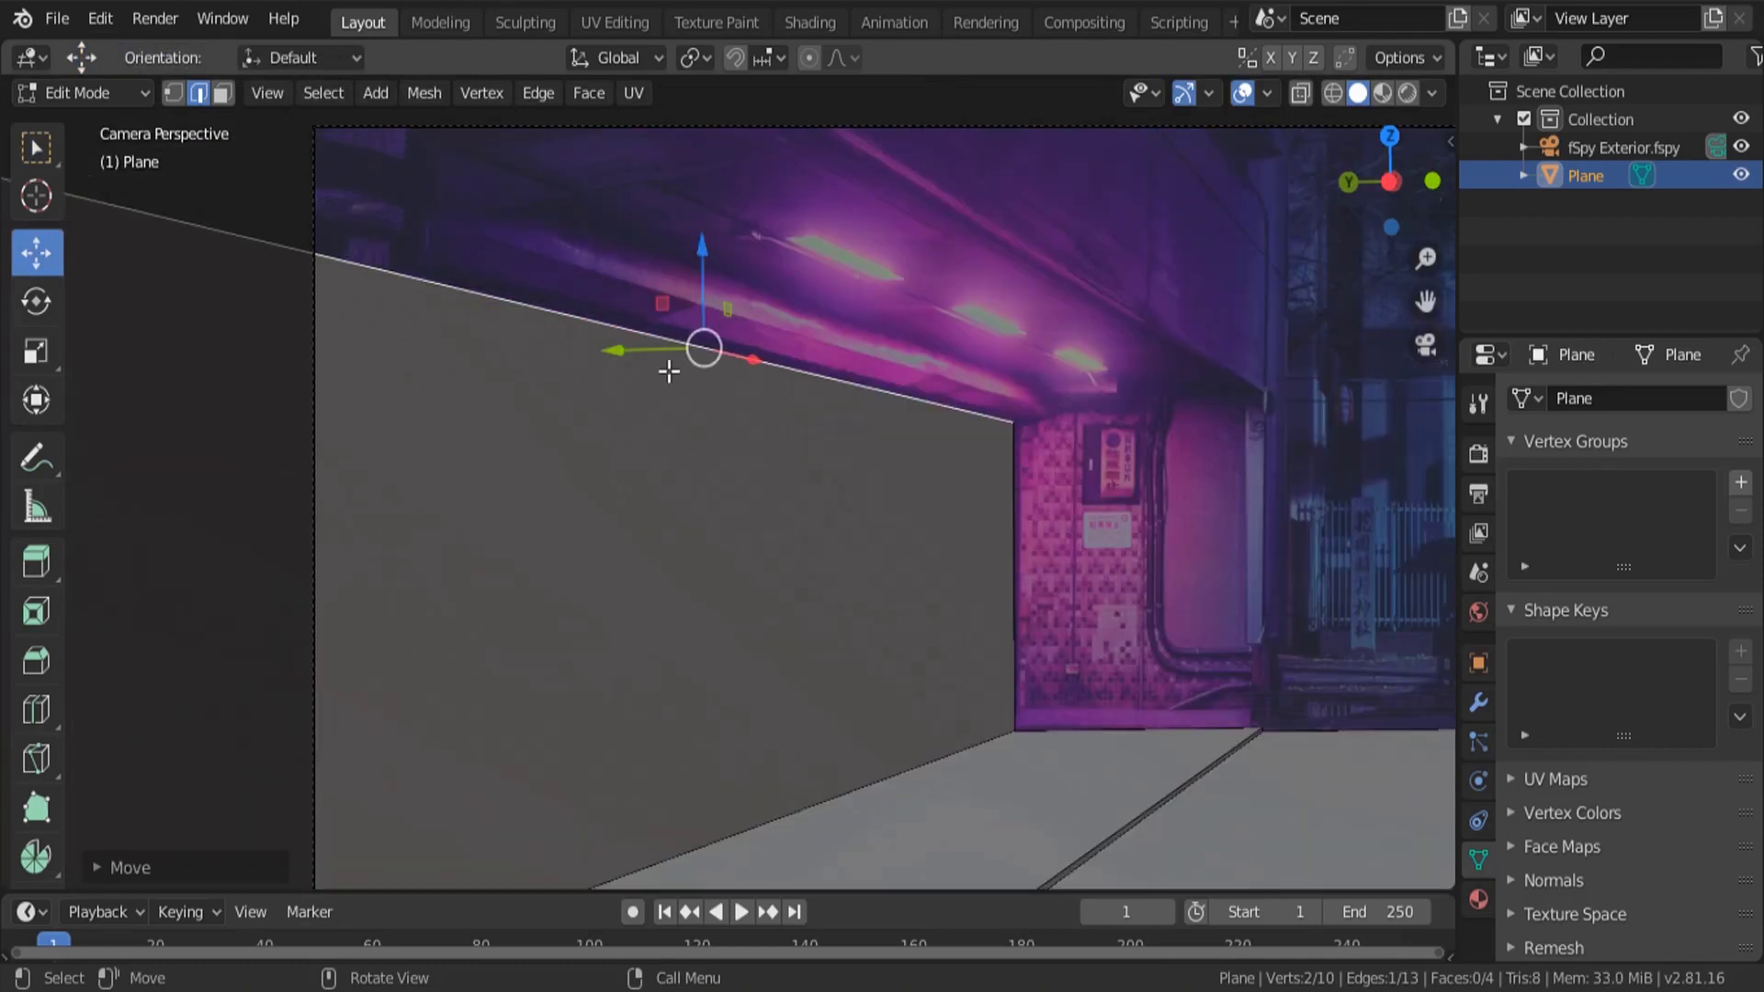
{"action": "scroll", "coordinate": [398, 437], "scroll_direction": "down", "scroll_amount": 3}
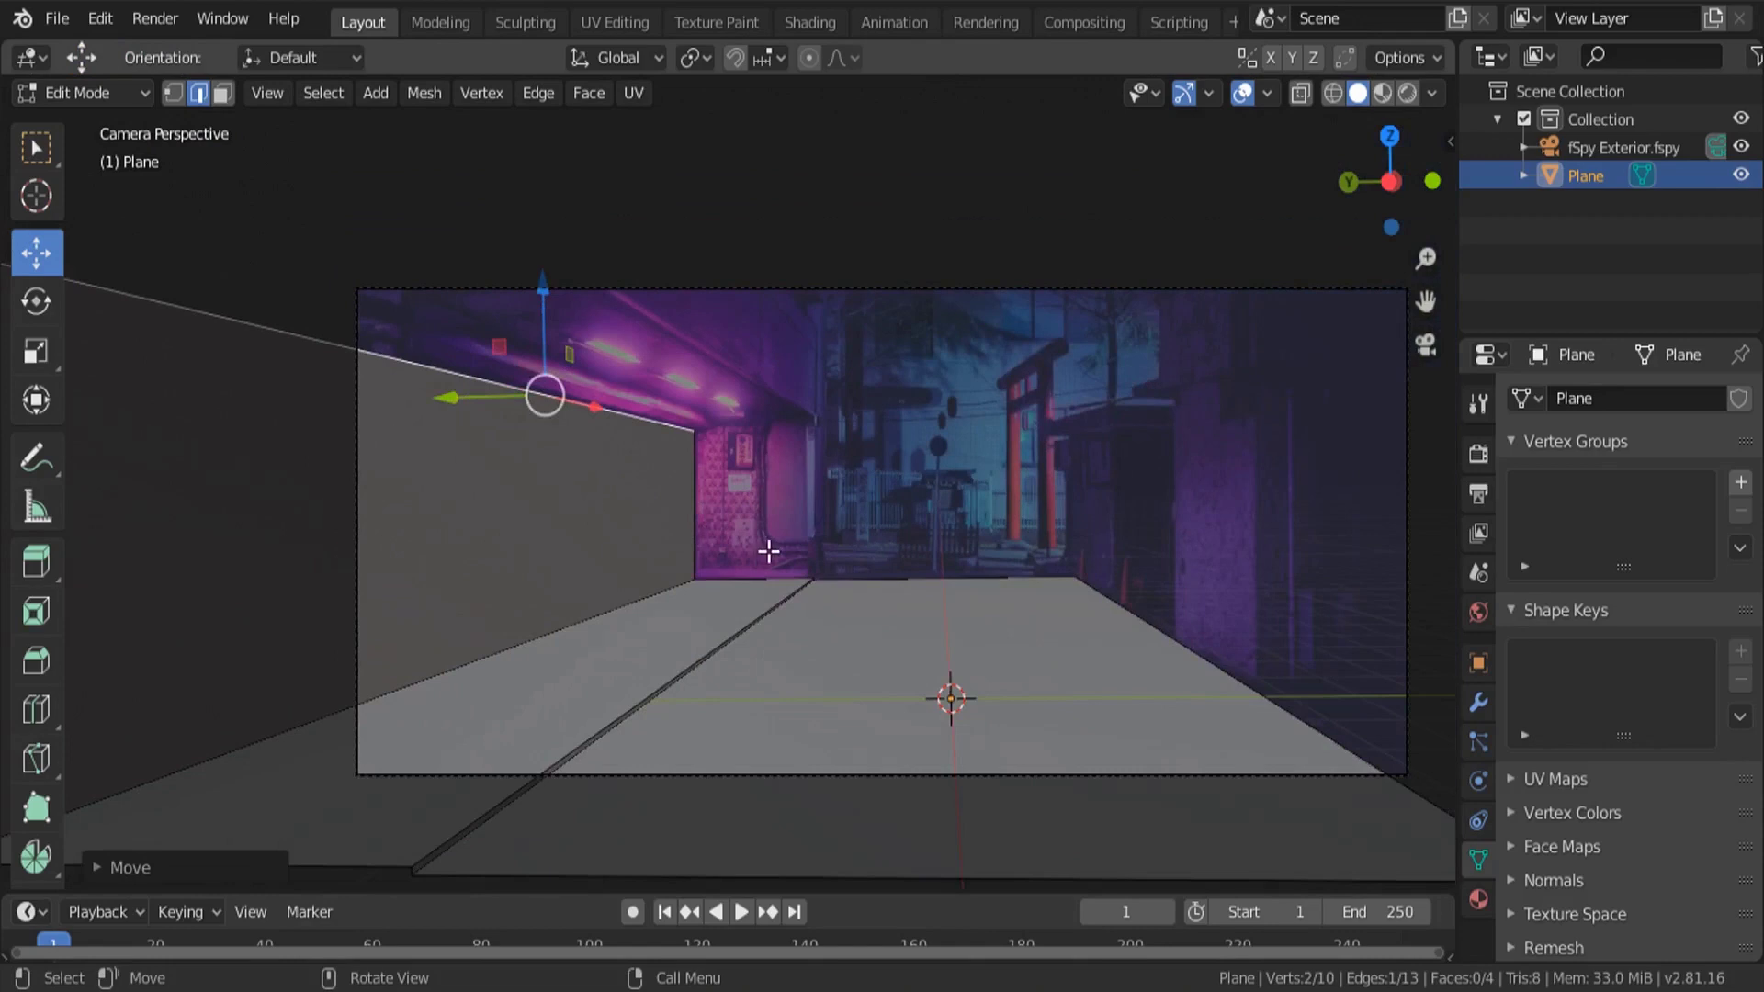